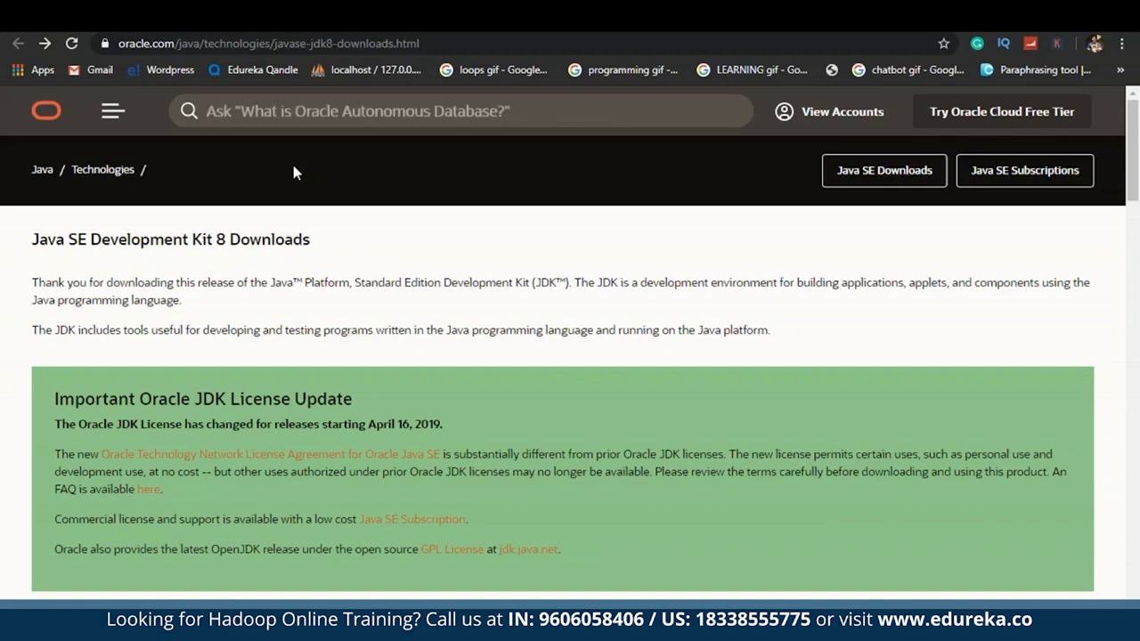
Download jdk-8u241-windows-x64.exe for Windows x64, accepting the Oracle license agreement and signing in with the saved account credentials.
scroll(291, 161, down, 2)
scroll(293, 166, down, 6)
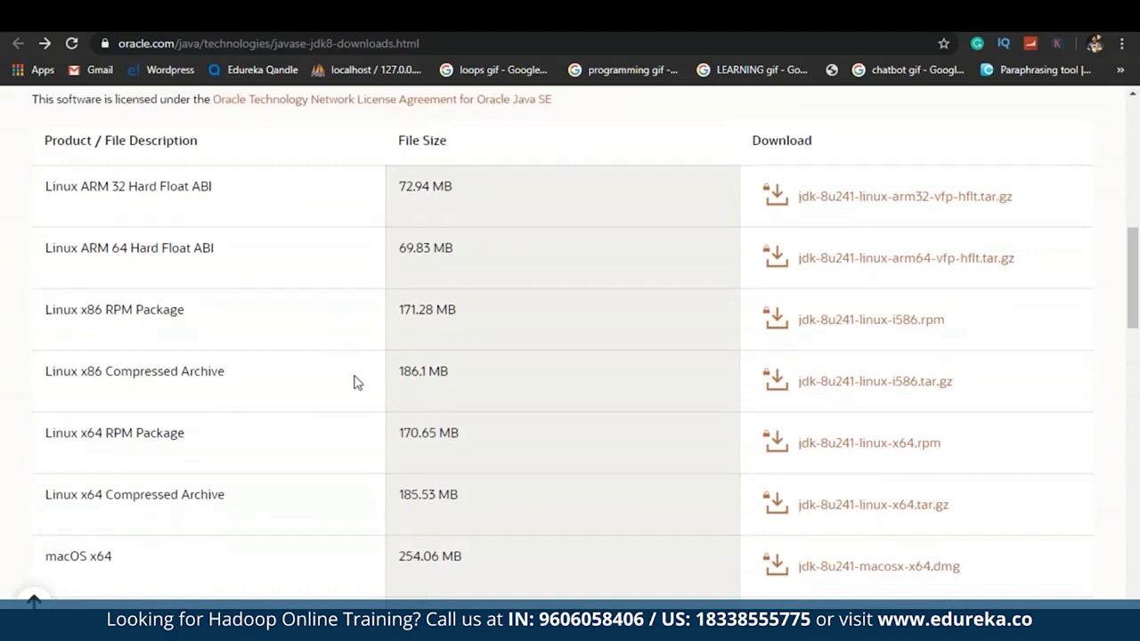
scroll(283, 478, down, 5)
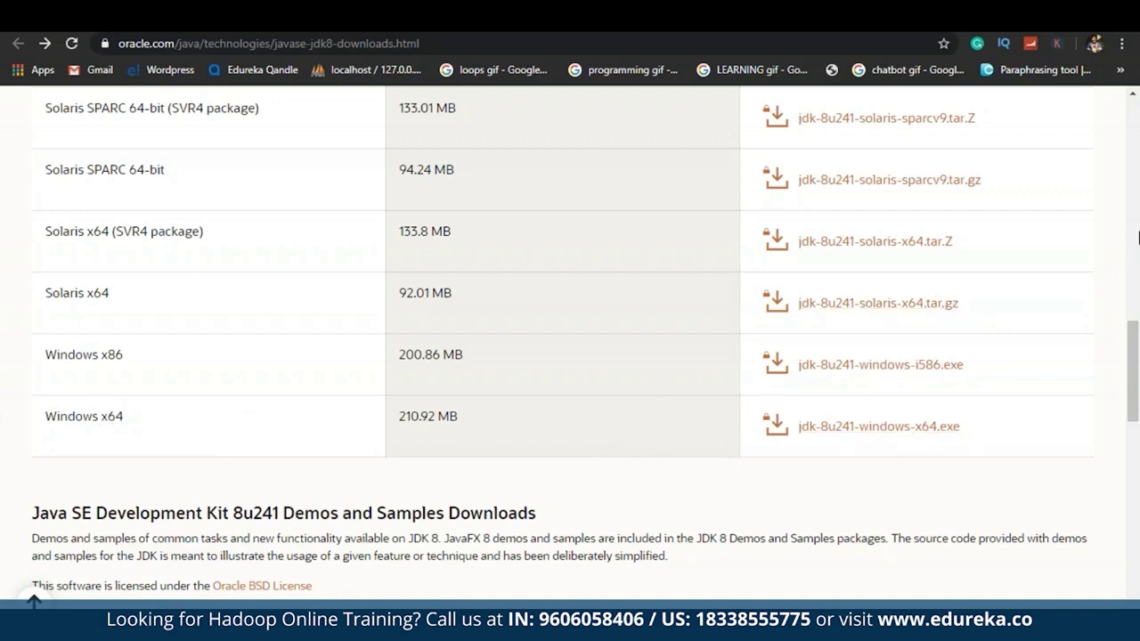
click(286, 436)
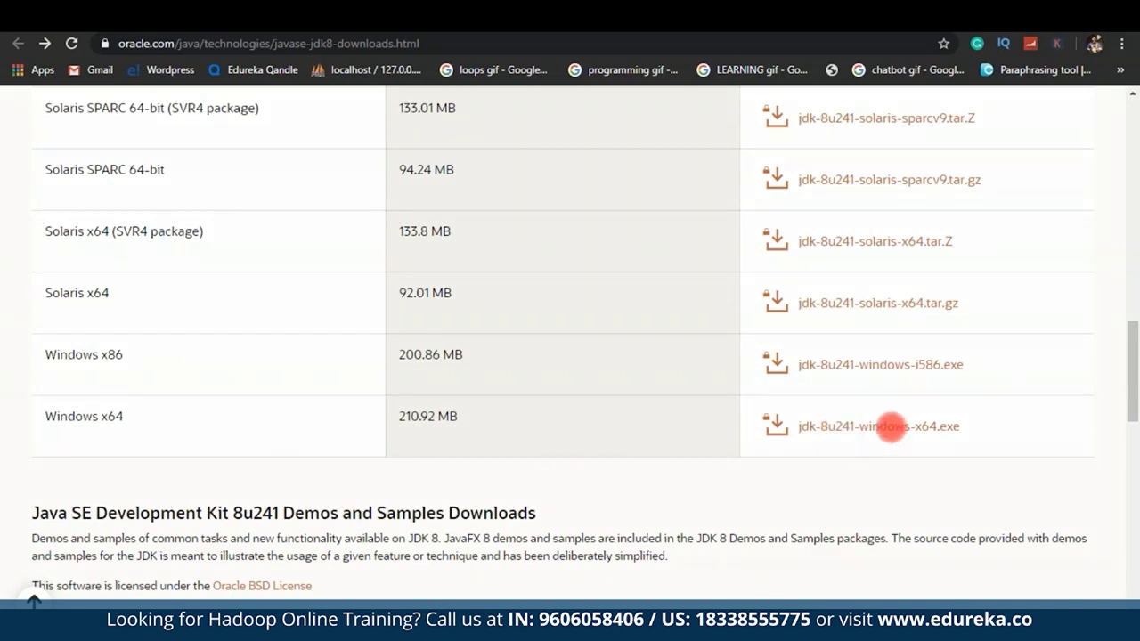
click(890, 427)
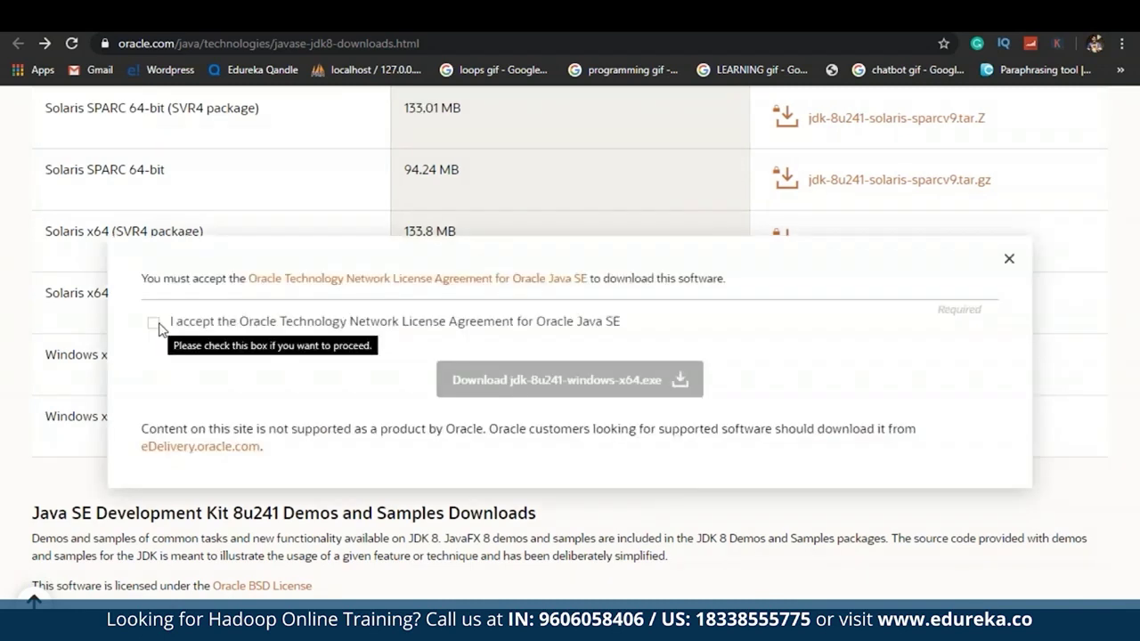
click(153, 323)
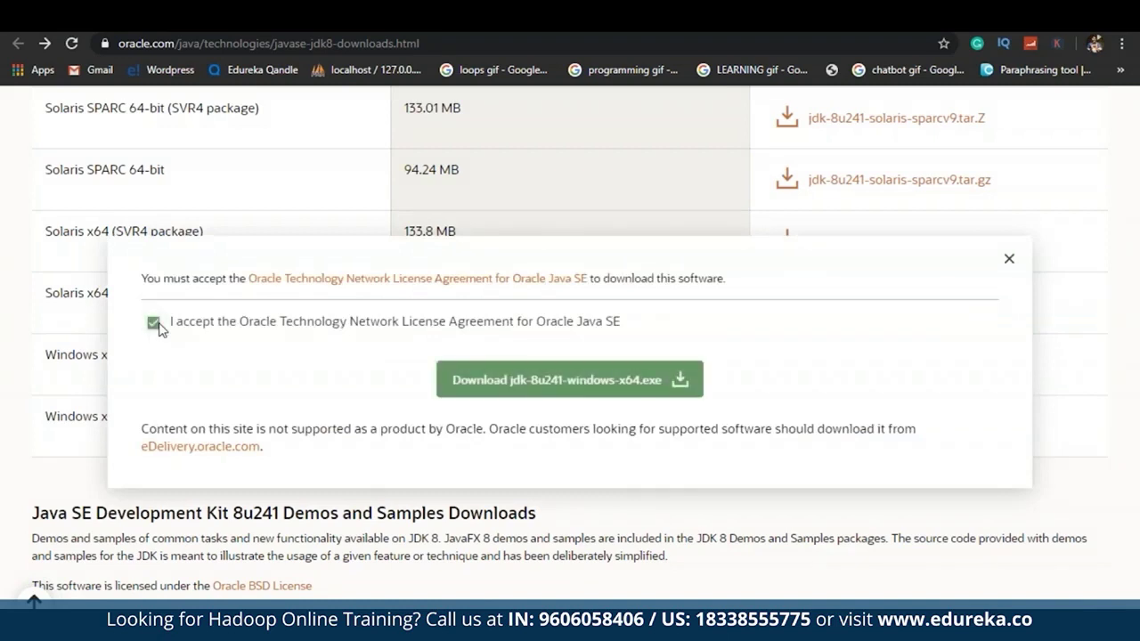
click(548, 392)
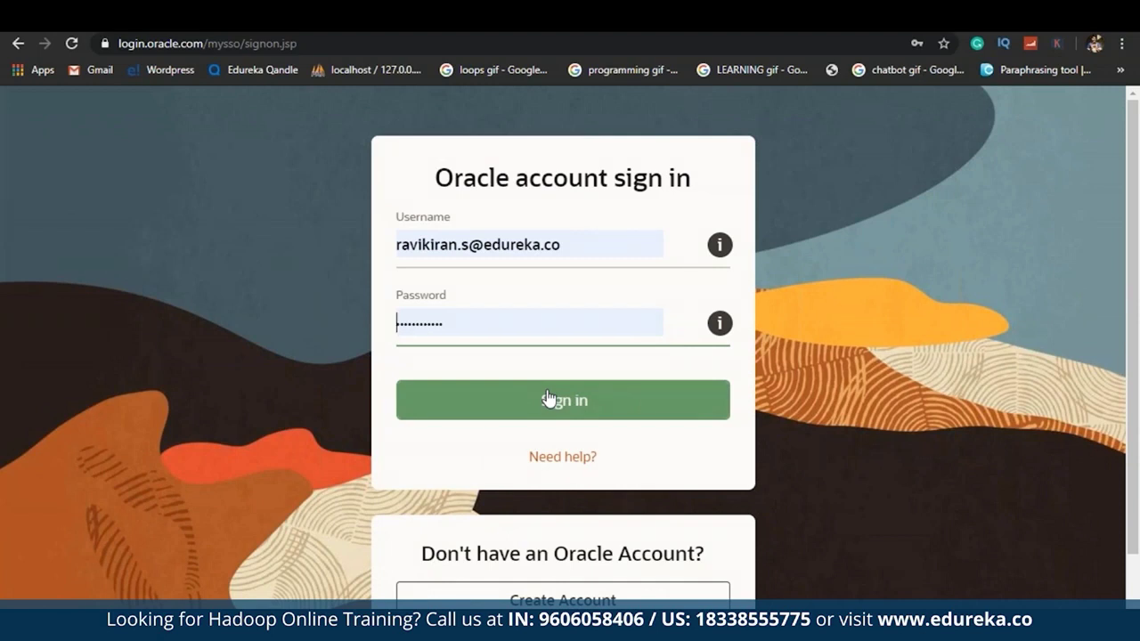
click(548, 398)
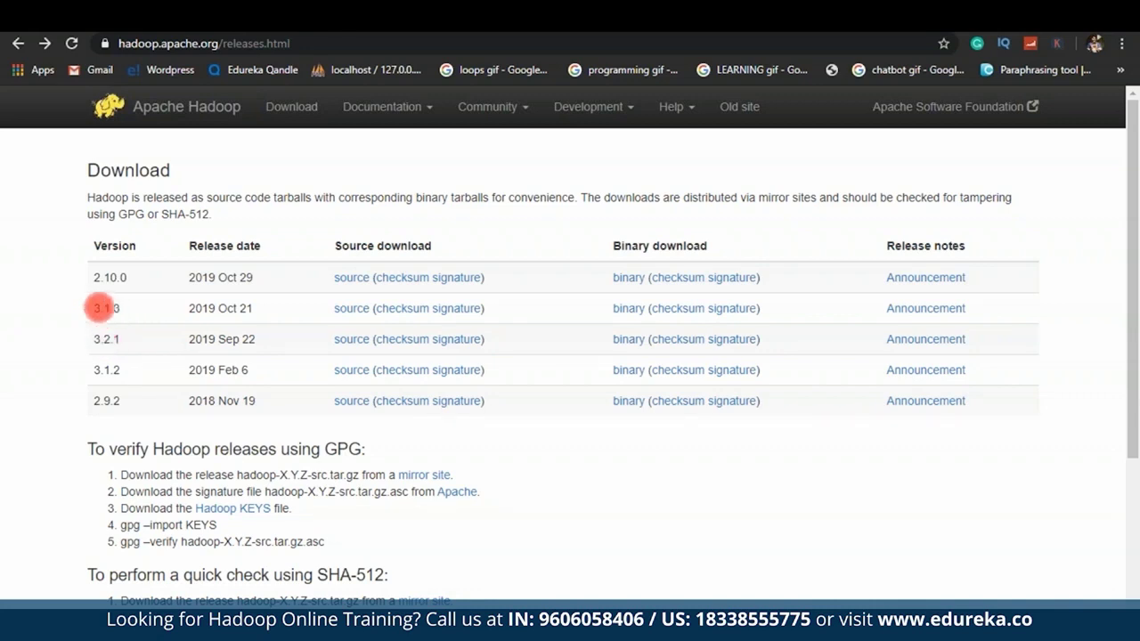
Open the binary download for Hadoop version 3.1.3.
click(622, 313)
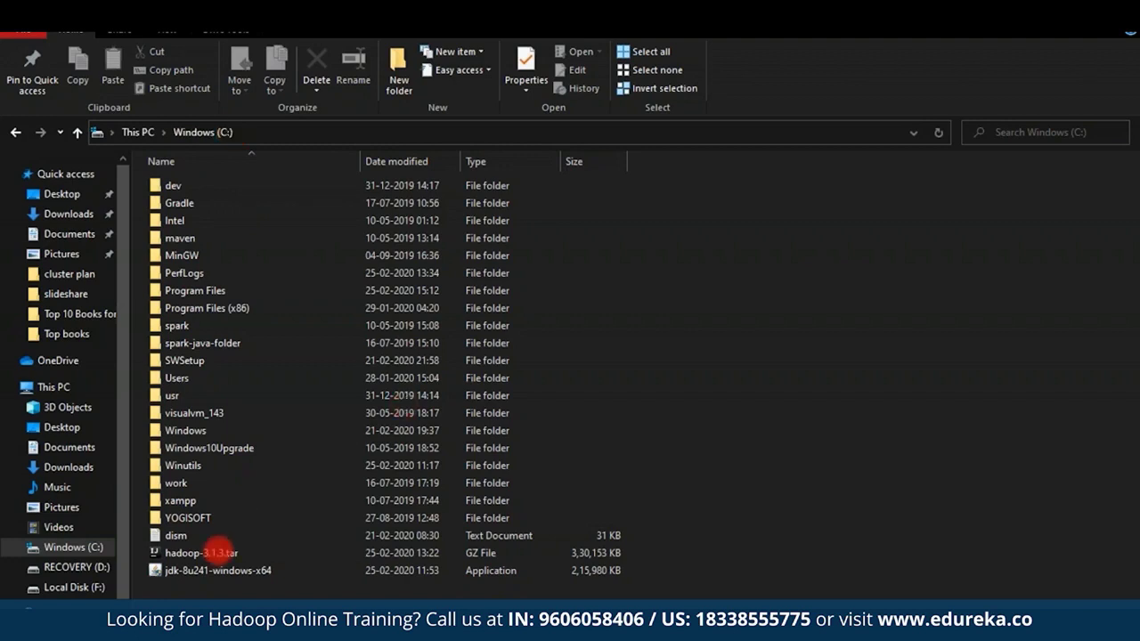
Install the JDK from jdk-8u241-windows-x64, creating a folder named Java on the C: drive as the Java destination.
double_click(302, 571)
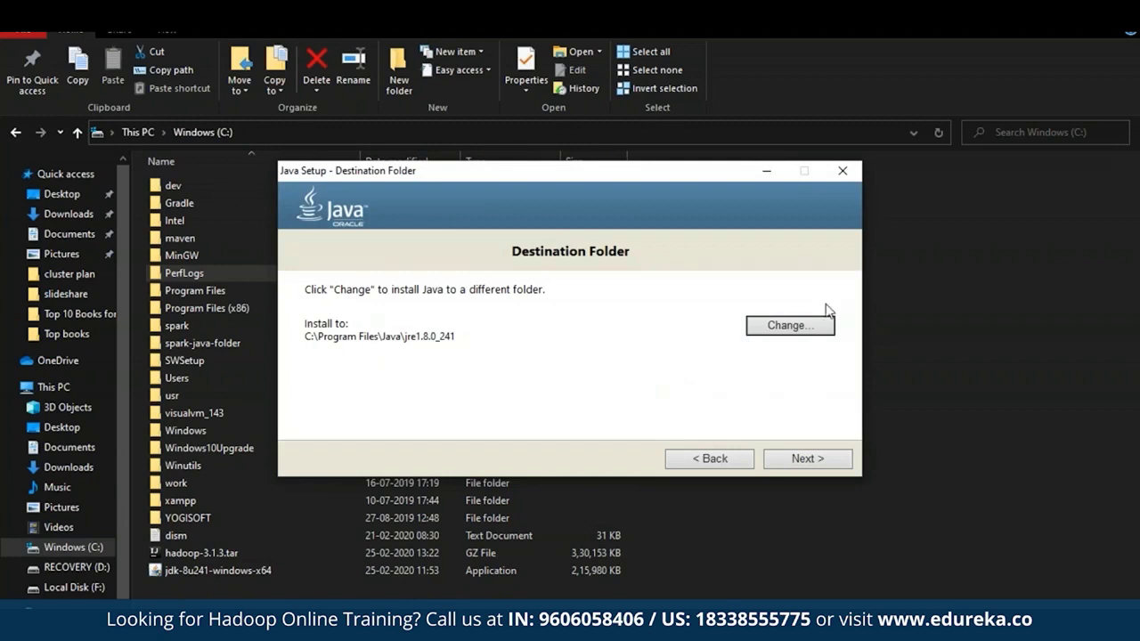
click(792, 328)
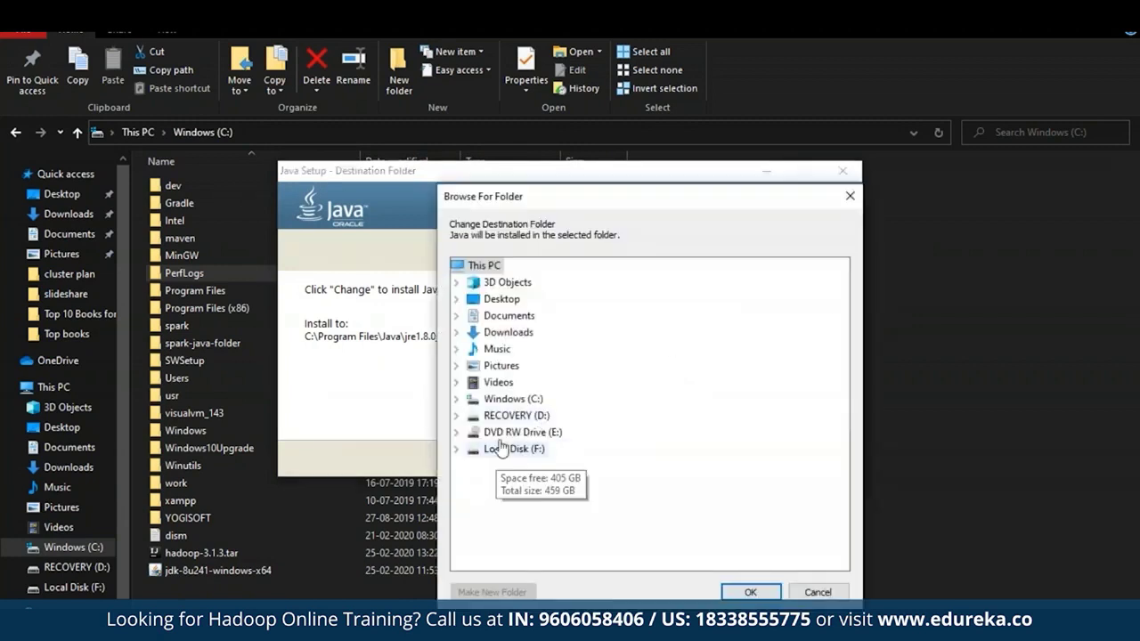
double_click(513, 399)
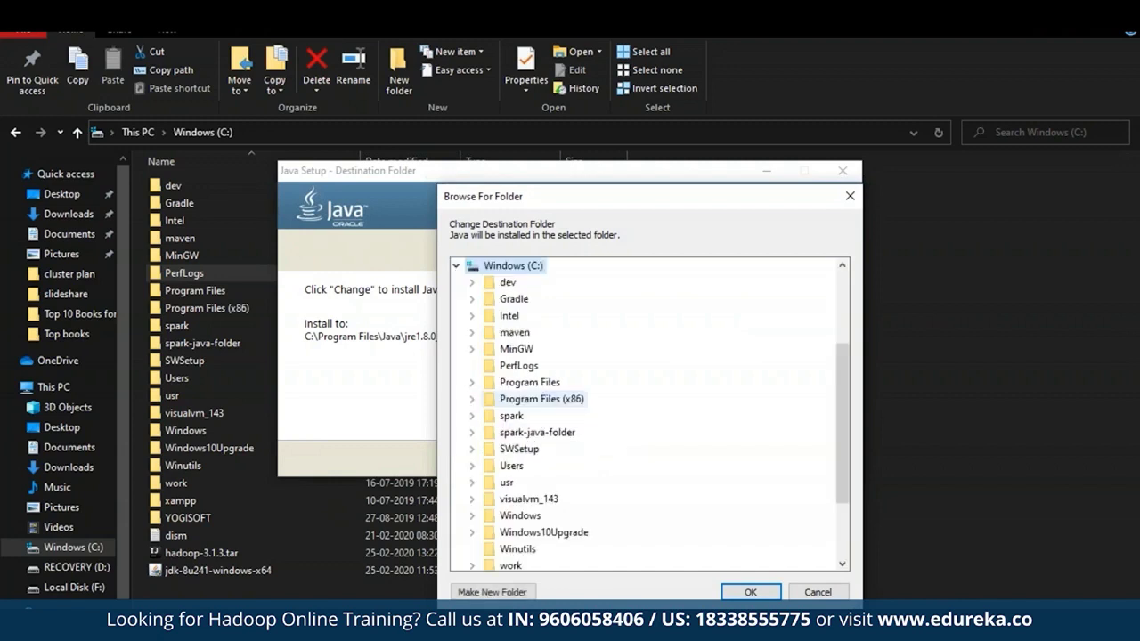
click(493, 592)
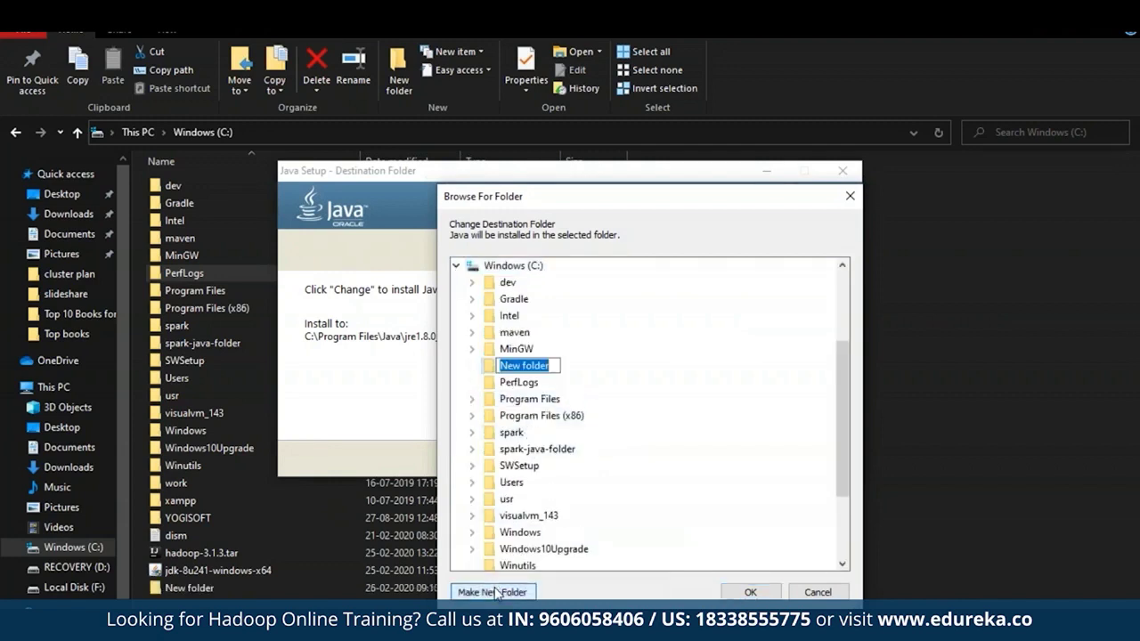
text(Java)
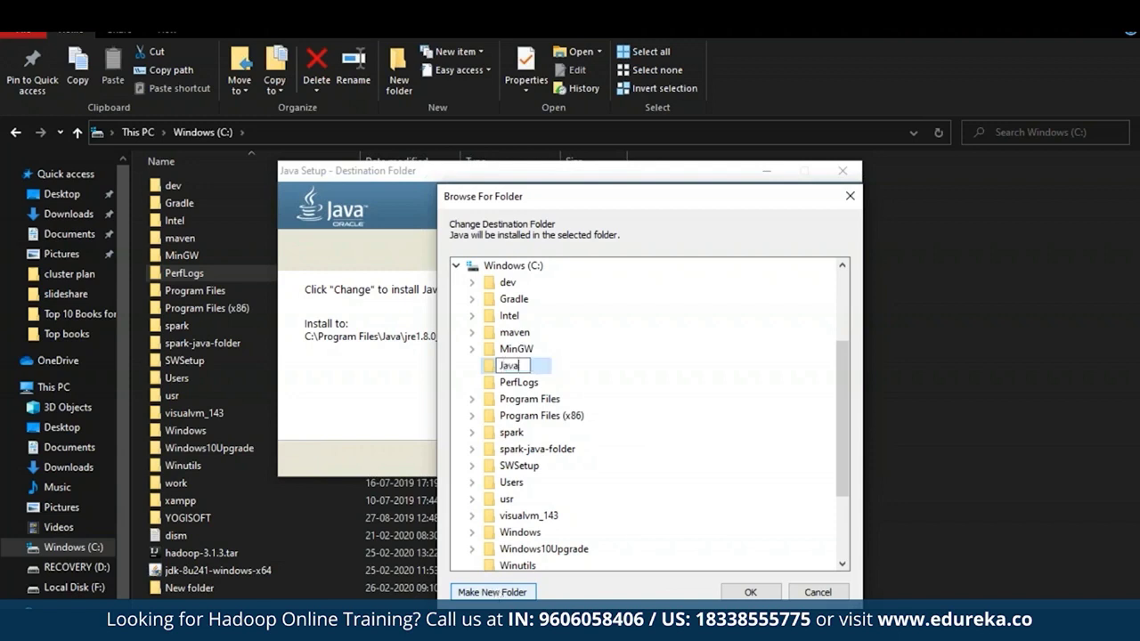
click(737, 593)
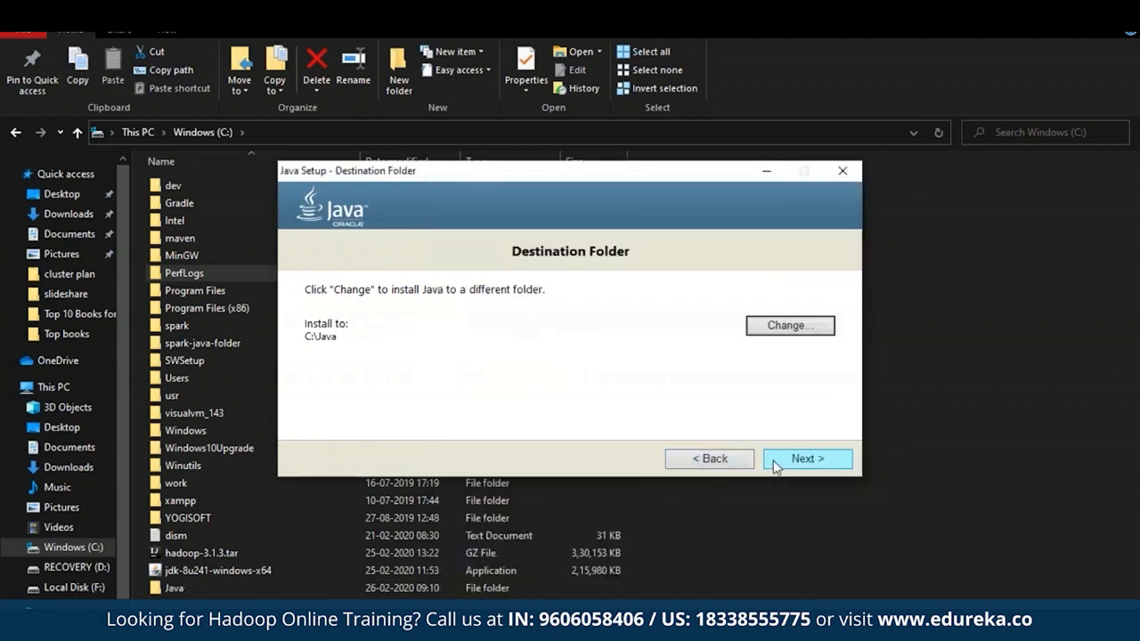
click(778, 460)
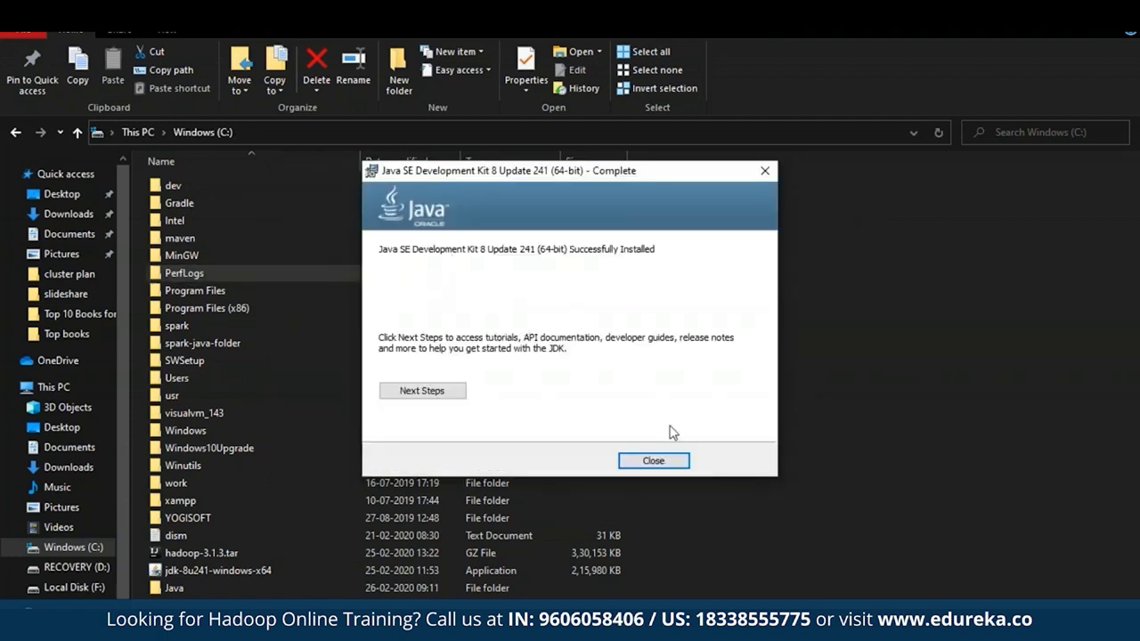
click(652, 461)
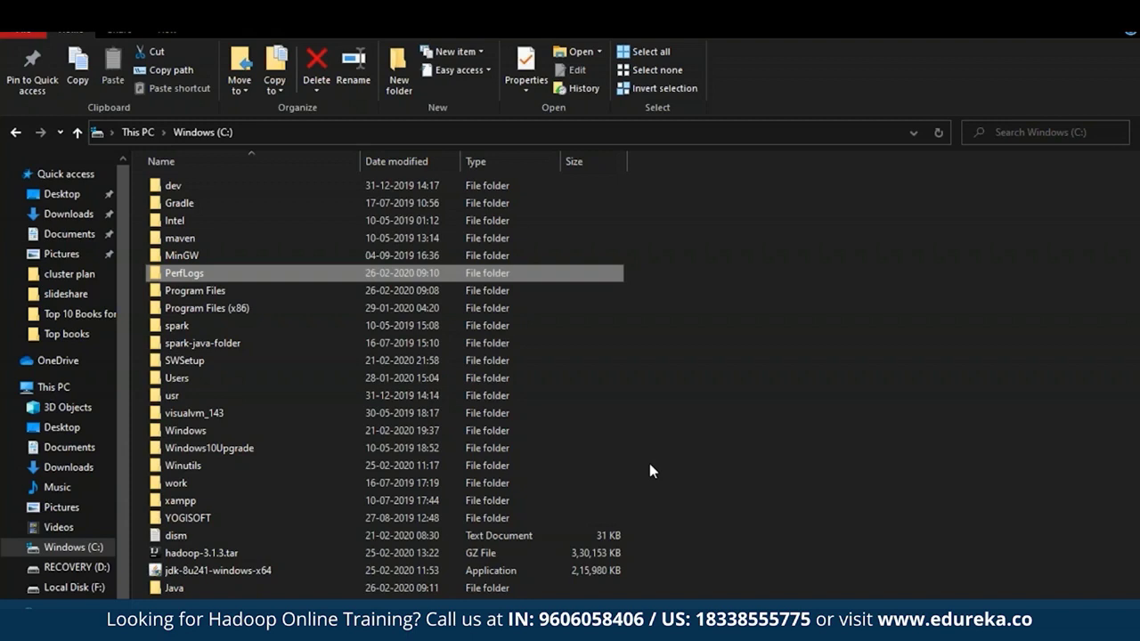
Move the jdk1.8.0_241 folder from C:\Program Files\Java into C:\Java.
key(Down)
key(Return)
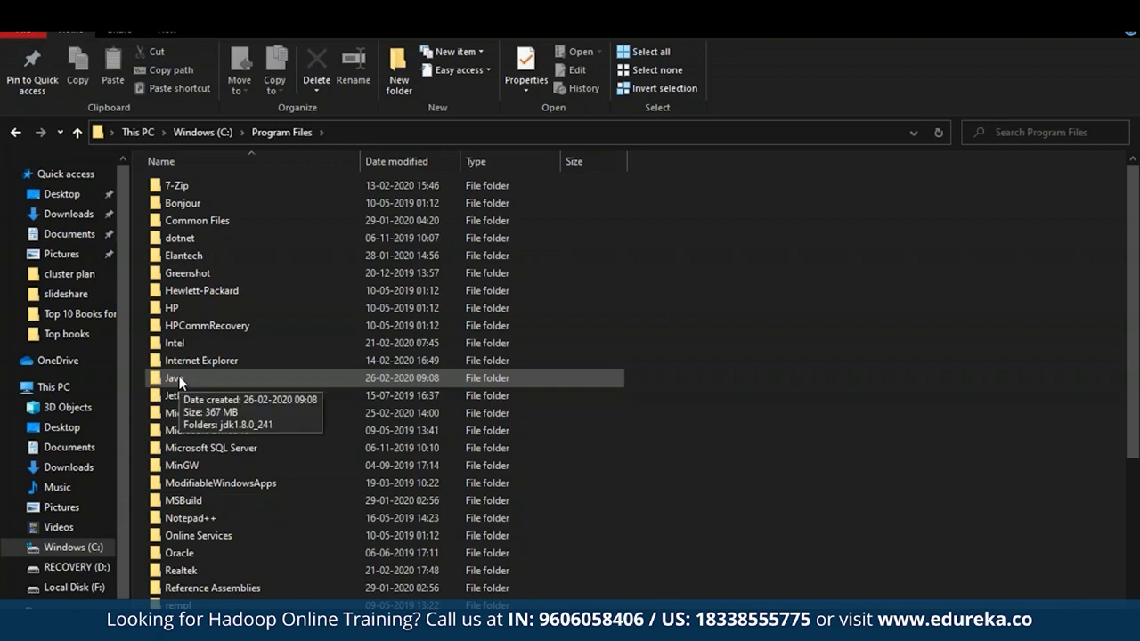
double_click(179, 376)
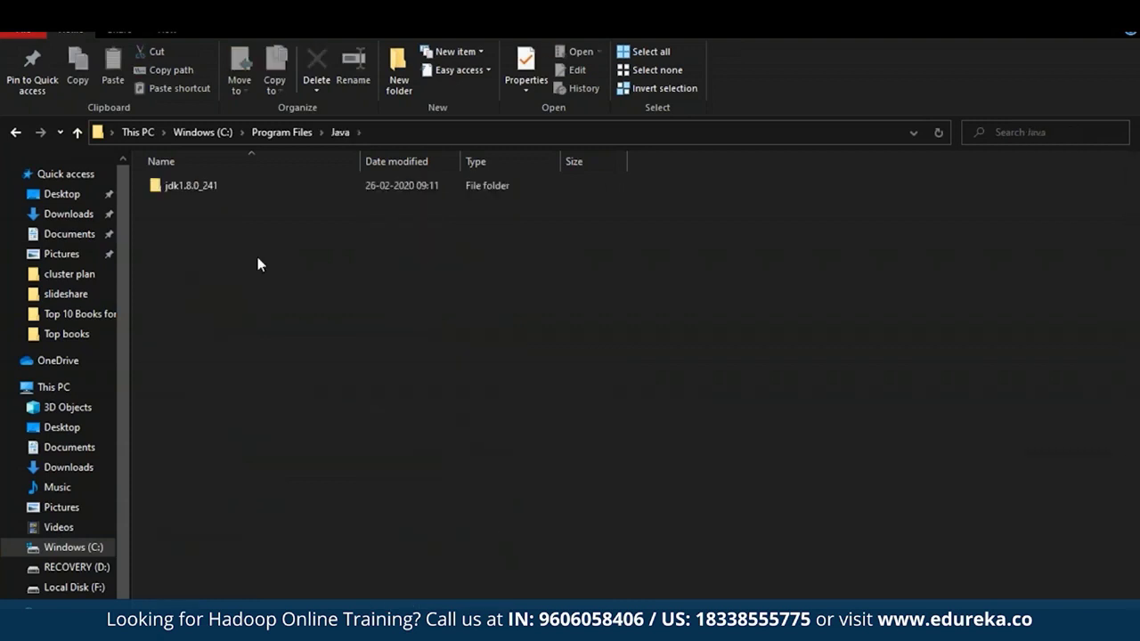
double_click(273, 196)
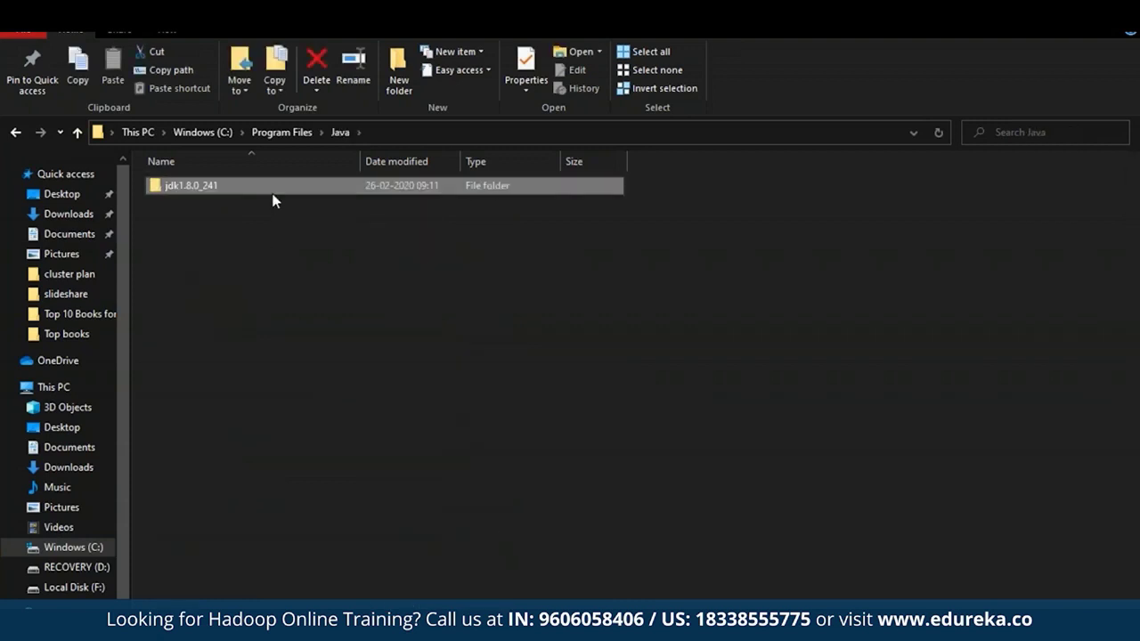
click(340, 133)
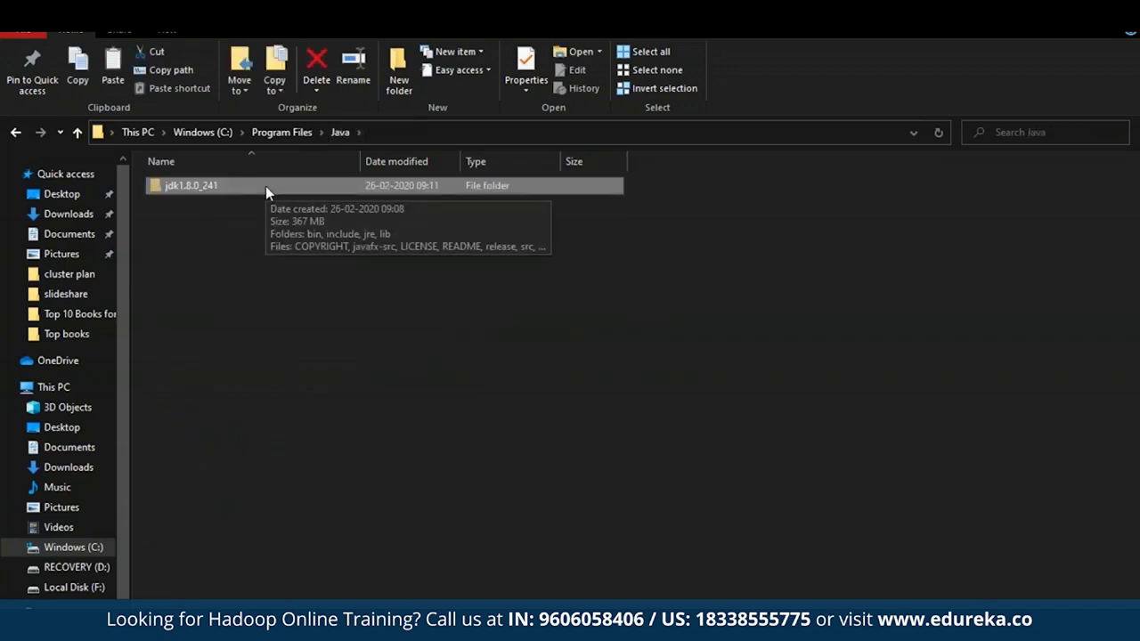
click(278, 135)
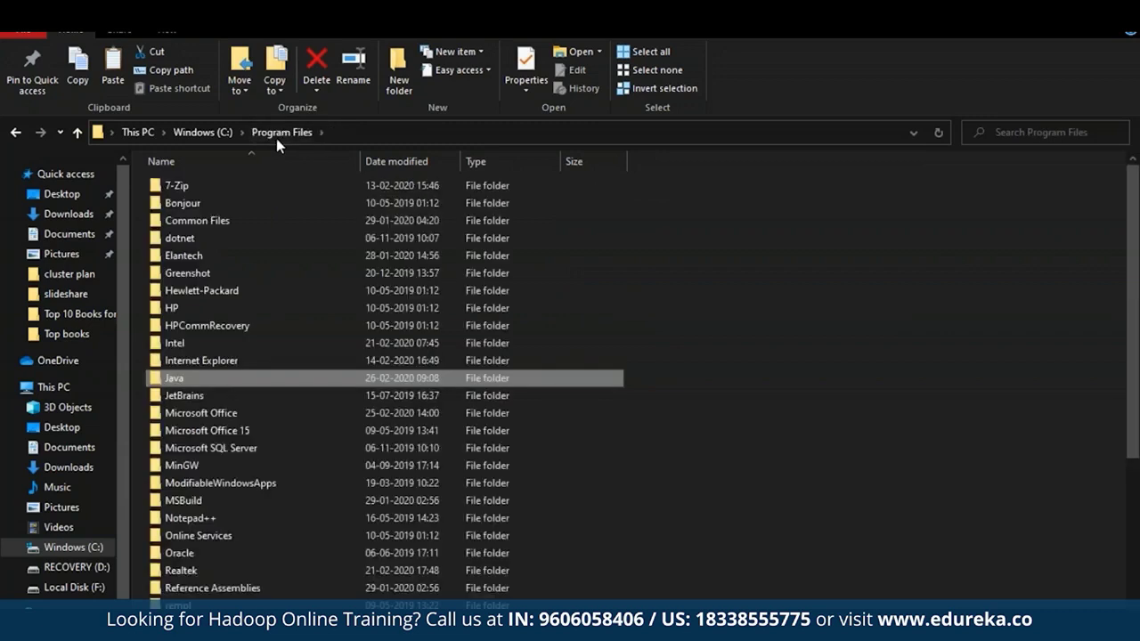
click(202, 132)
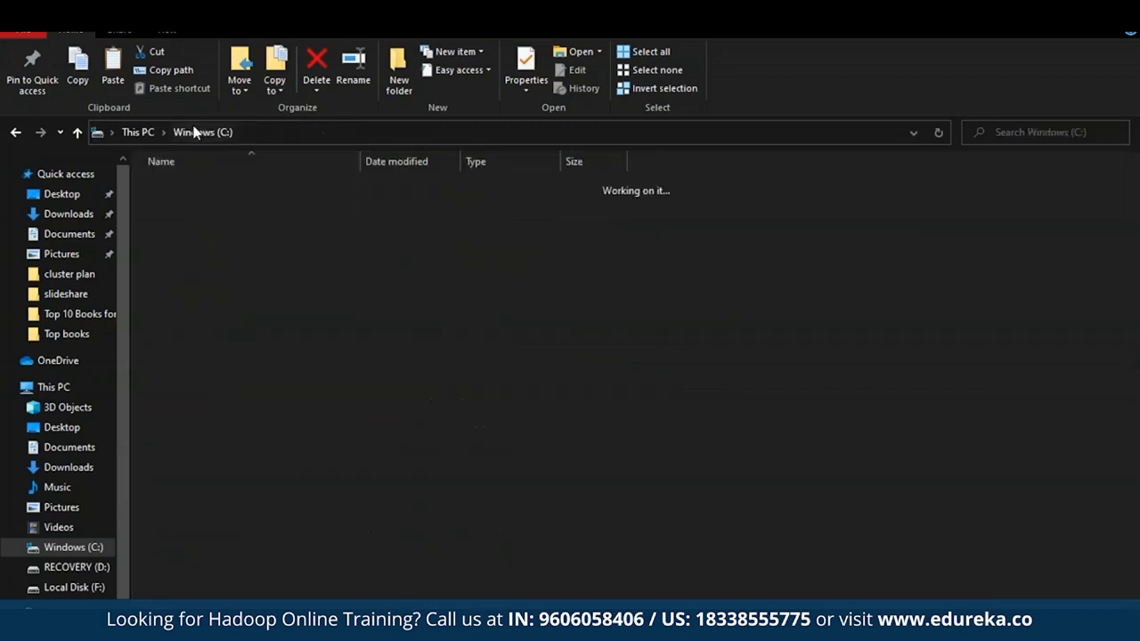
double_click(176, 238)
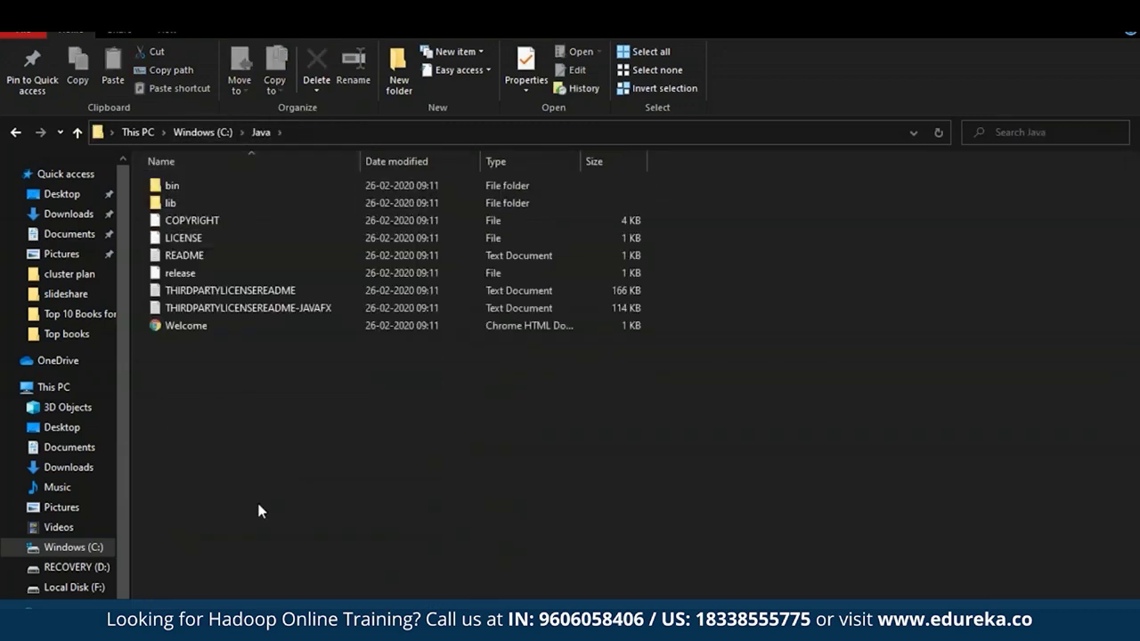
key(ctrl+v)
click(524, 216)
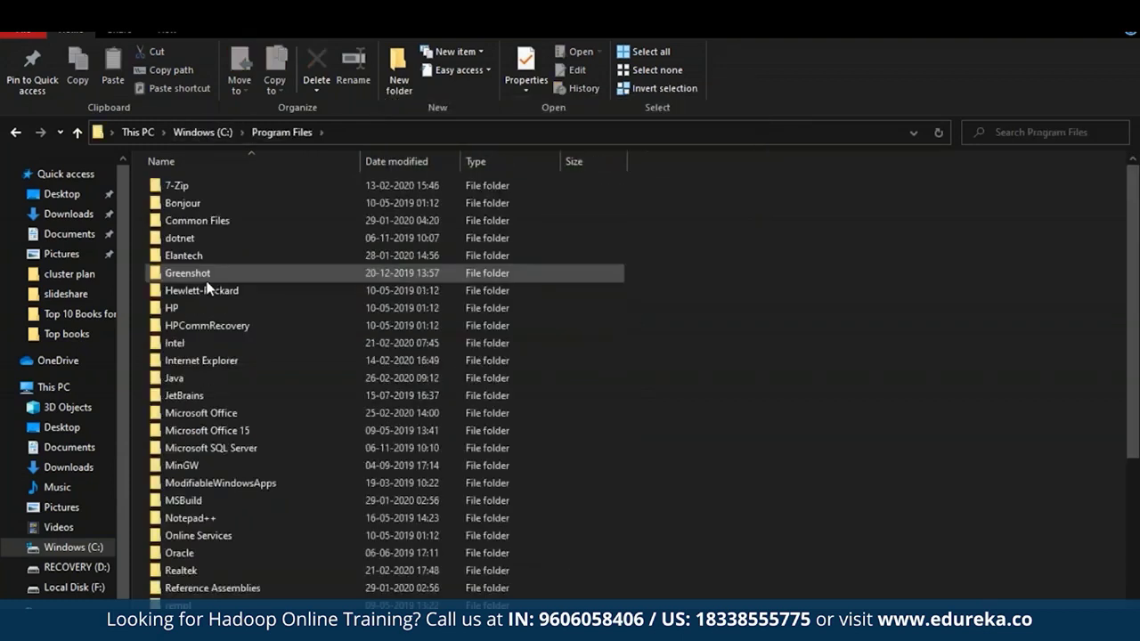
Permanently delete the Java folder from Program Files and check the contents of C:\Java.
click(187, 380)
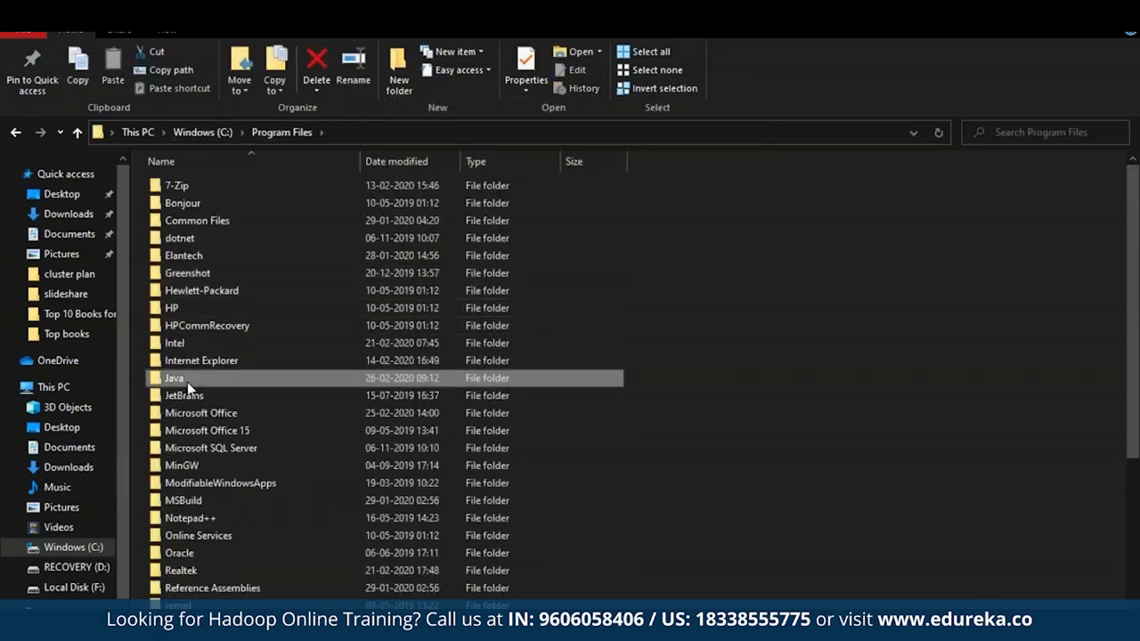
key(shift+Delete)
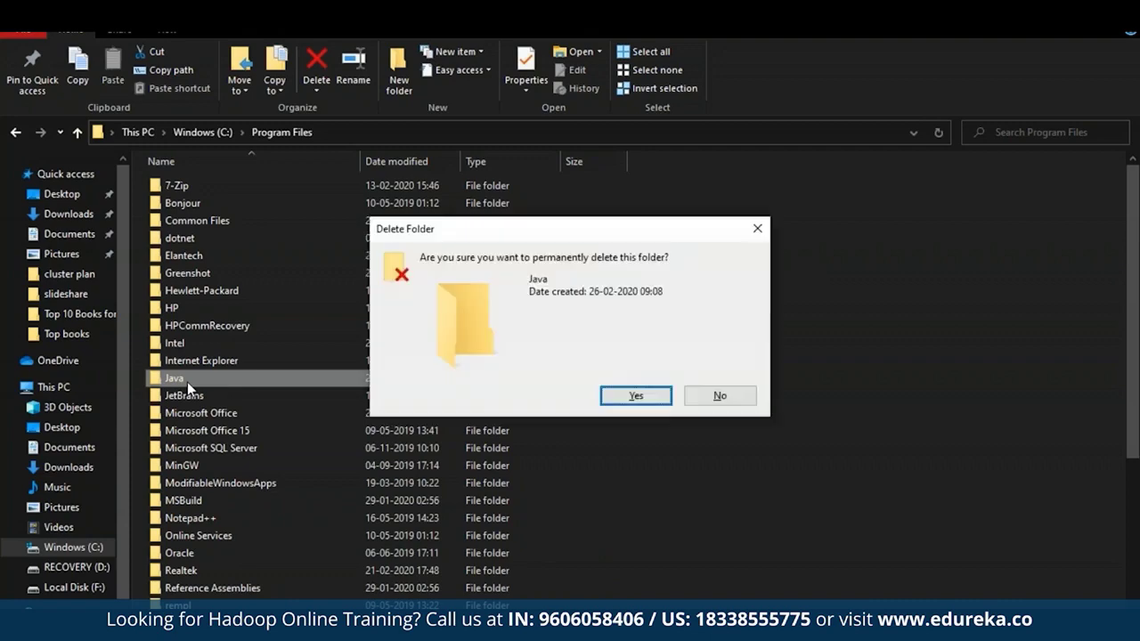
click(633, 399)
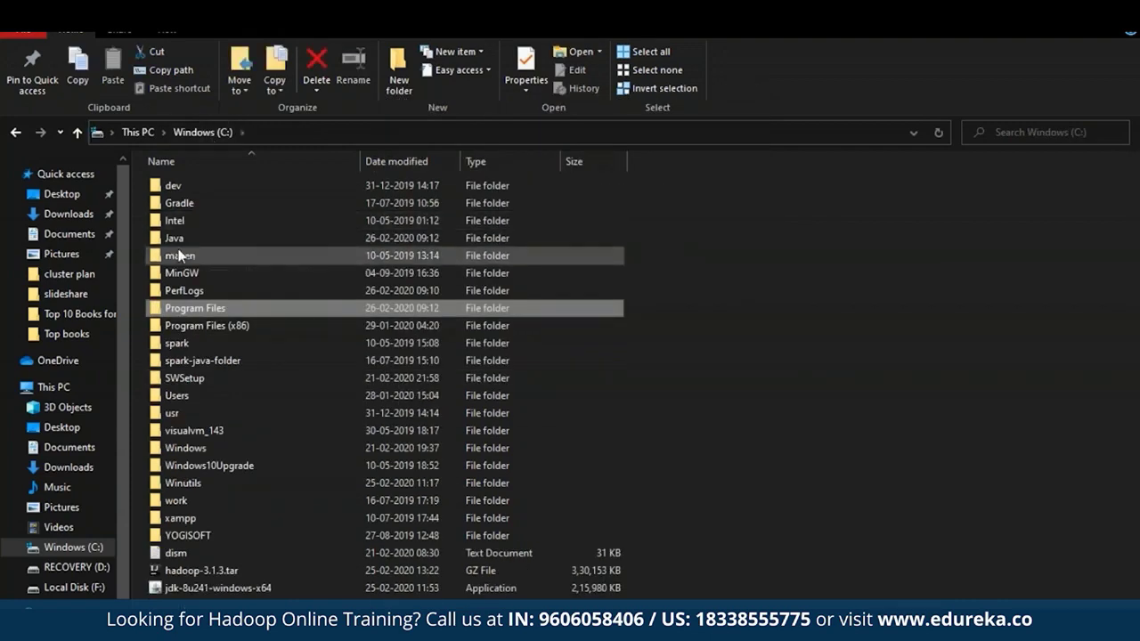
double_click(182, 230)
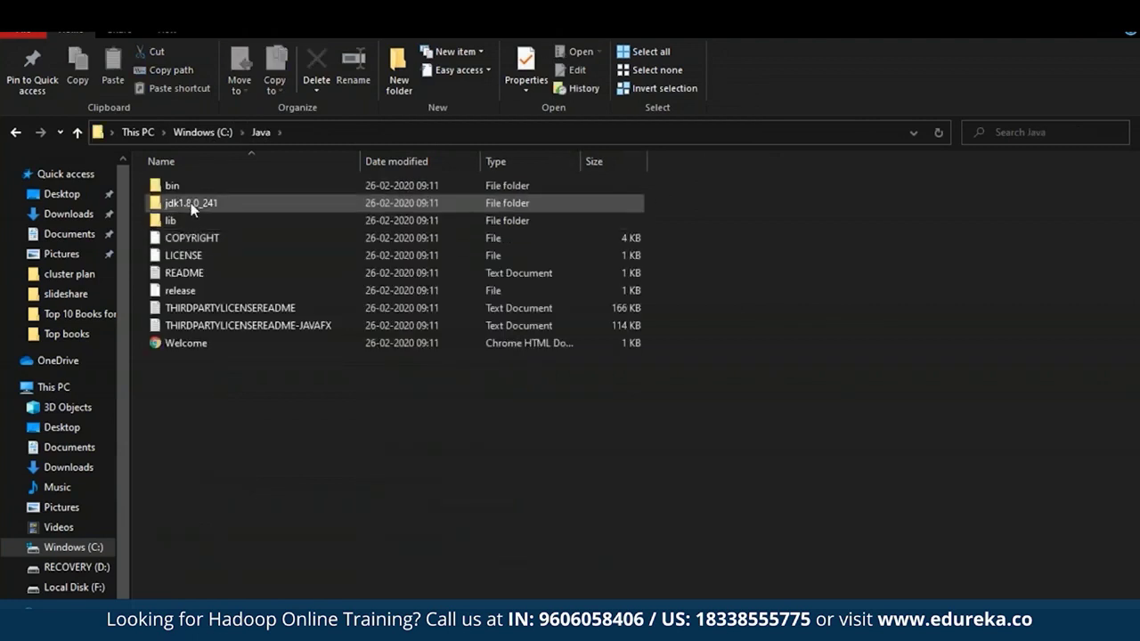
click(204, 134)
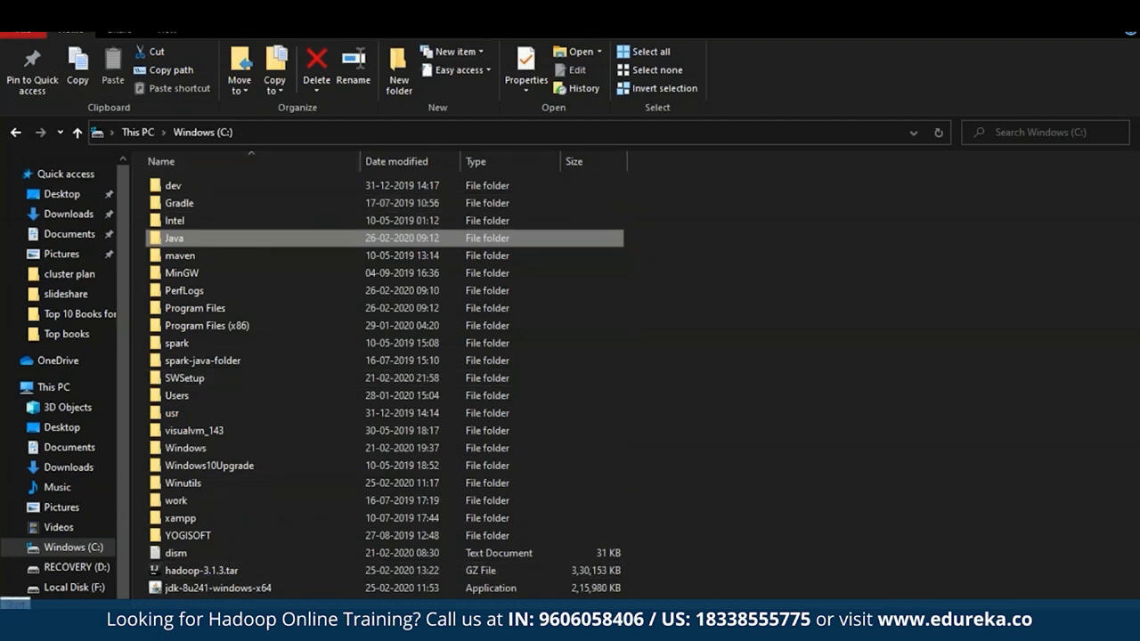
Search Windows Settings for "envi" and open the Environment Variables dialog through the system environment variables result.
key(super)
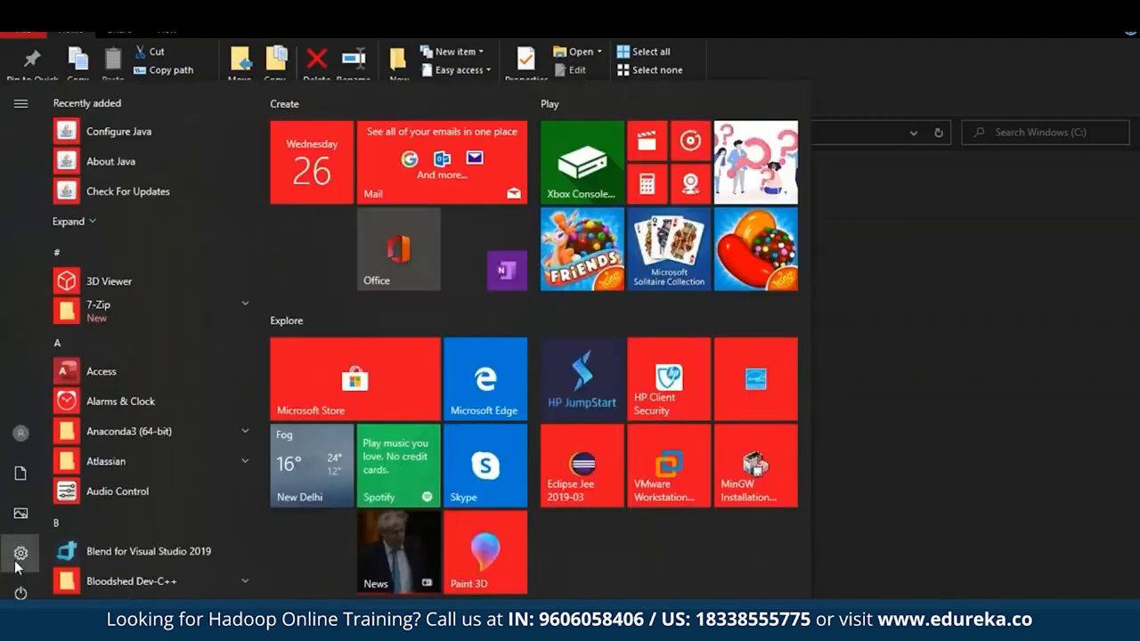
click(20, 549)
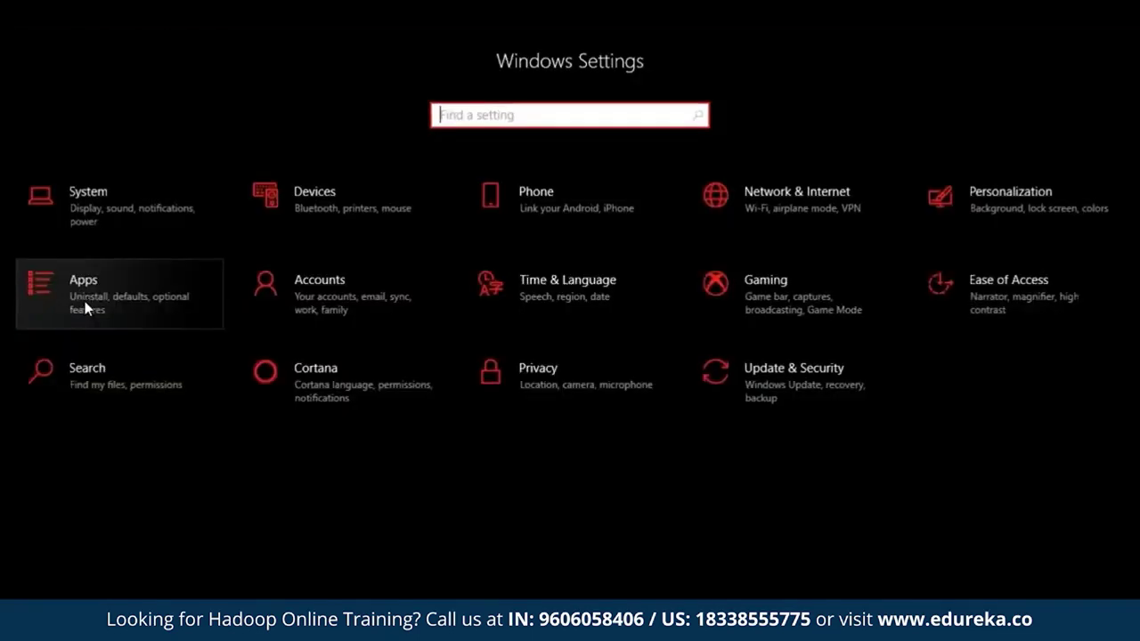
click(110, 225)
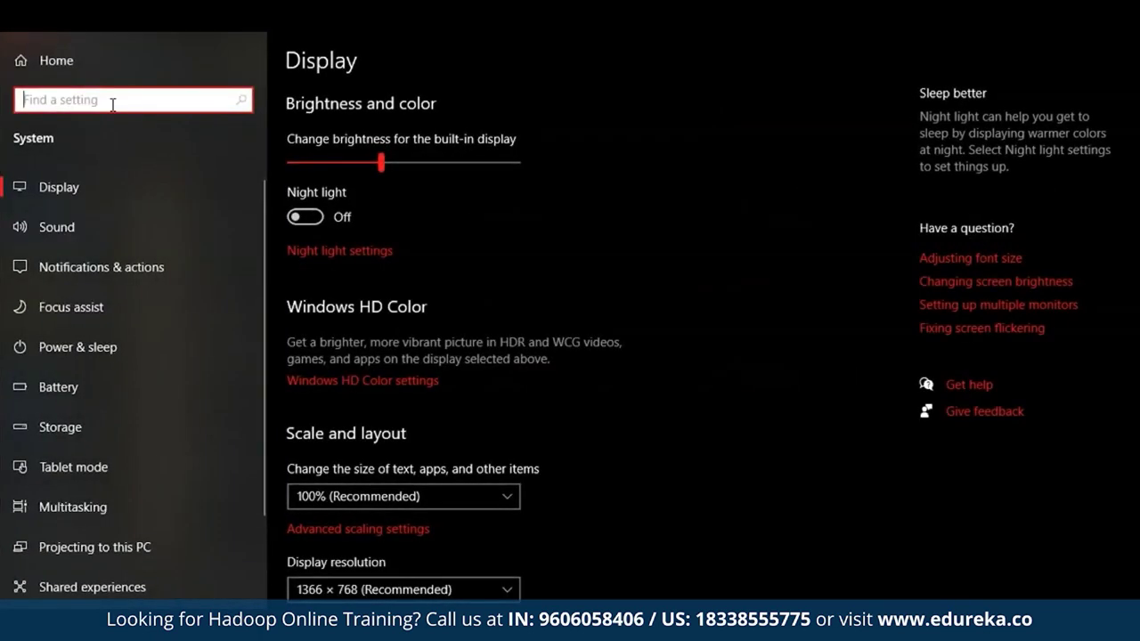
text(envi)
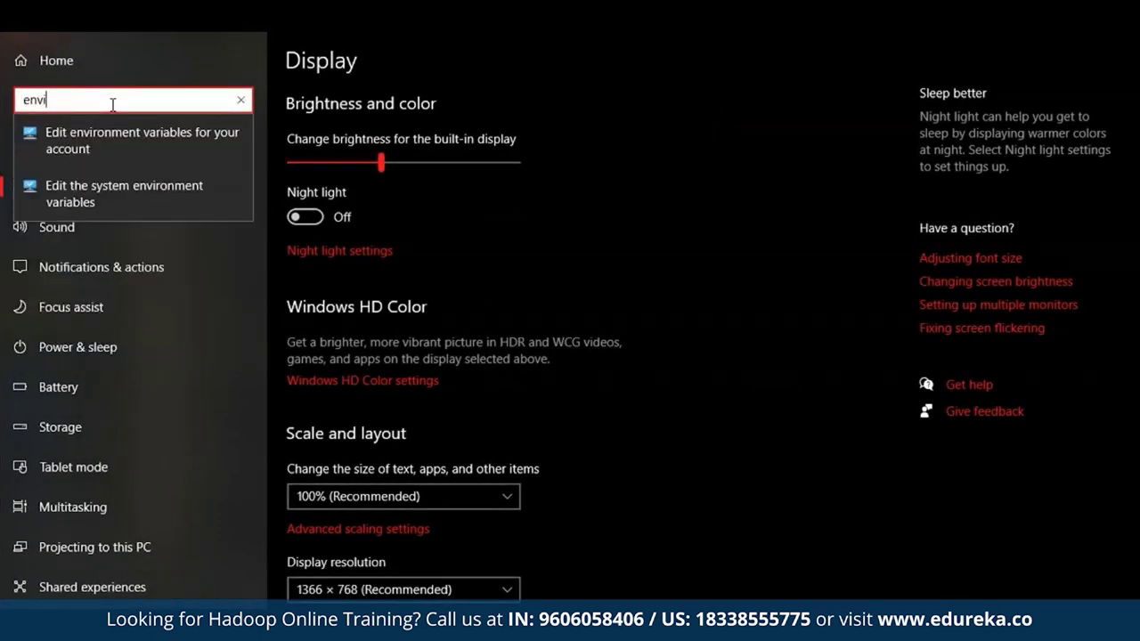
click(98, 213)
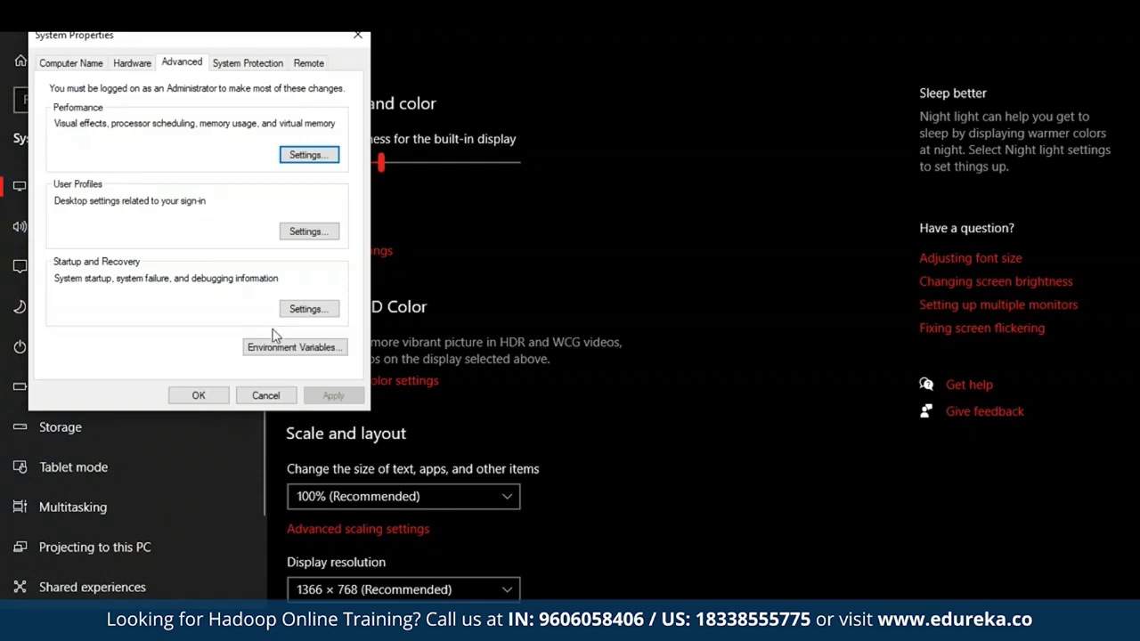
click(267, 349)
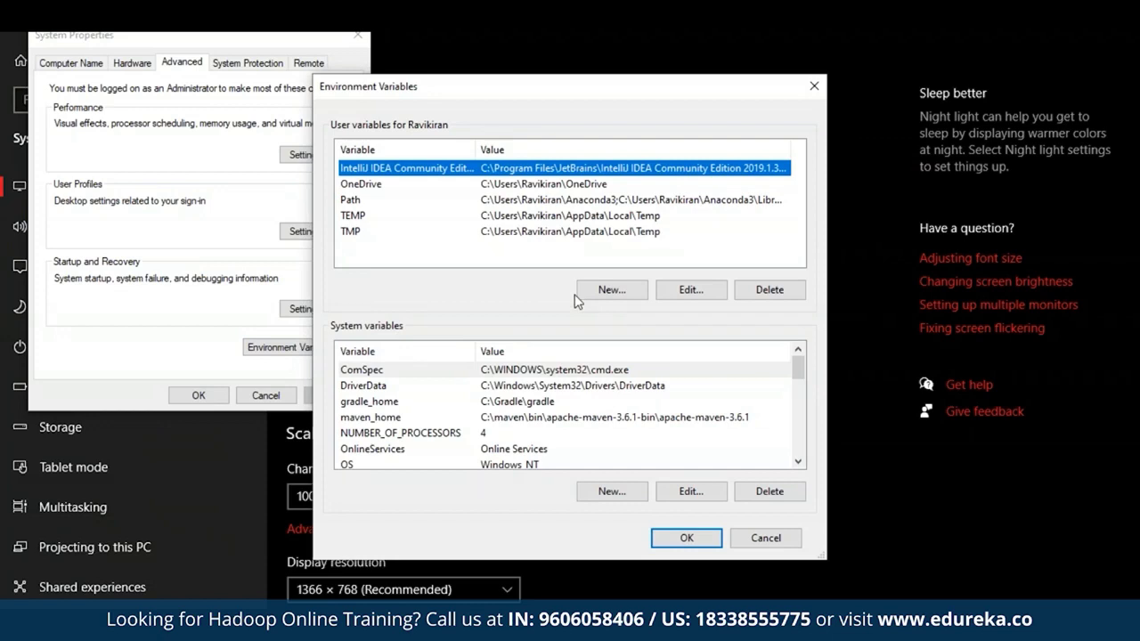
Create a user variable named JAVA_HOME with the value C:\Java\jdk1.8.0_241\bin.
click(611, 290)
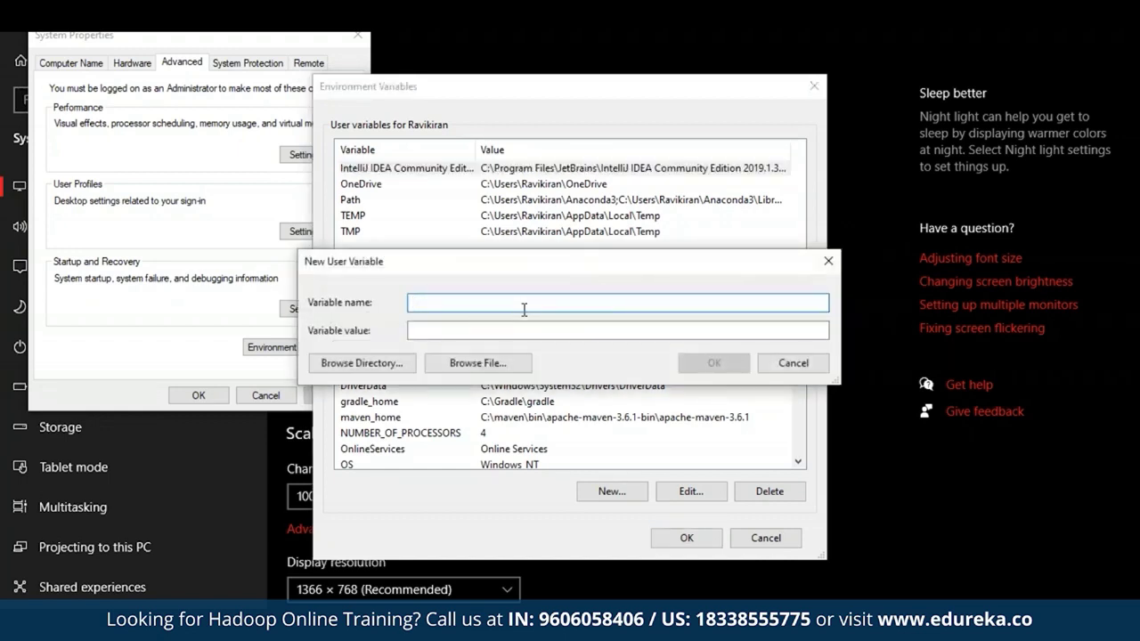
text(JAVA_HOME)
click(511, 331)
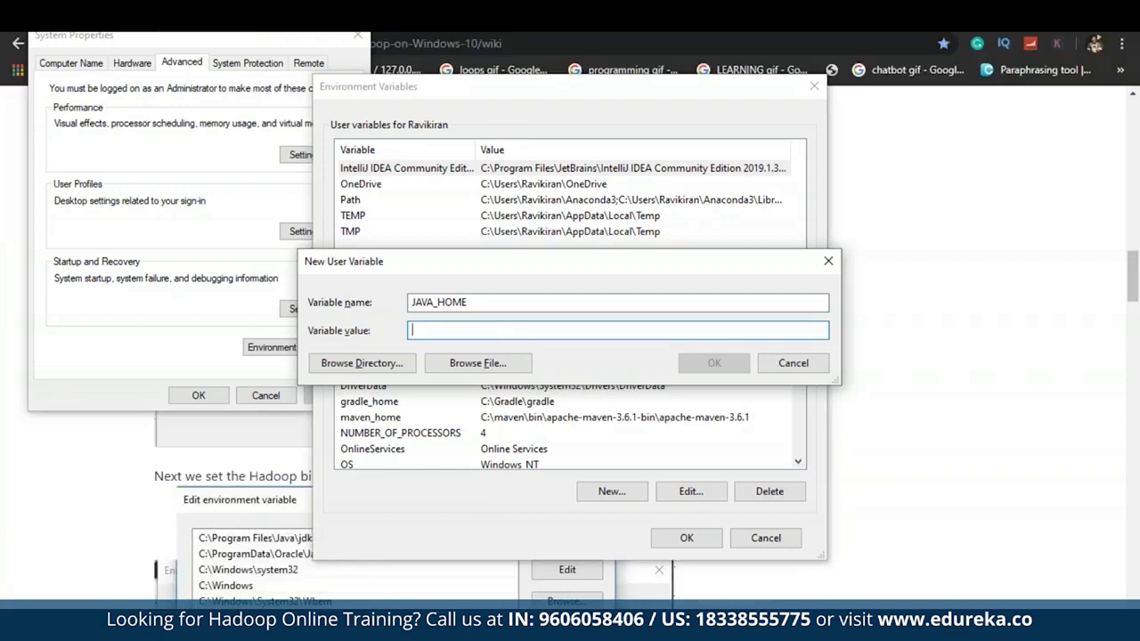
text(C:\Java\jdk1.8.0_241\bin)
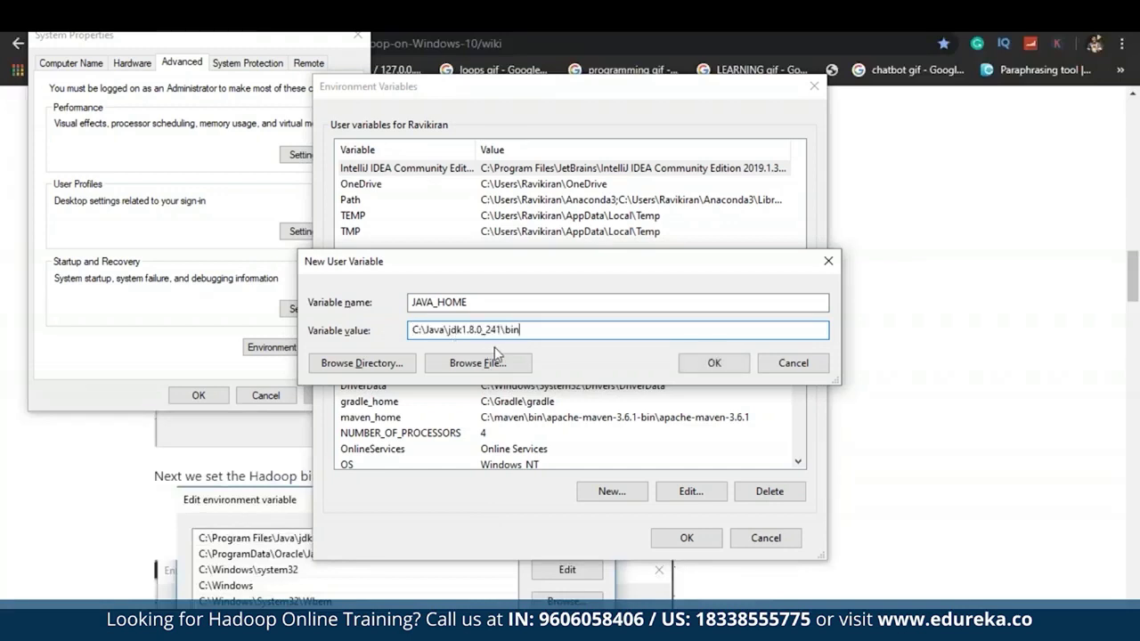
double_click(431, 330)
click(445, 330)
key(shift+End)
click(522, 330)
double_click(511, 331)
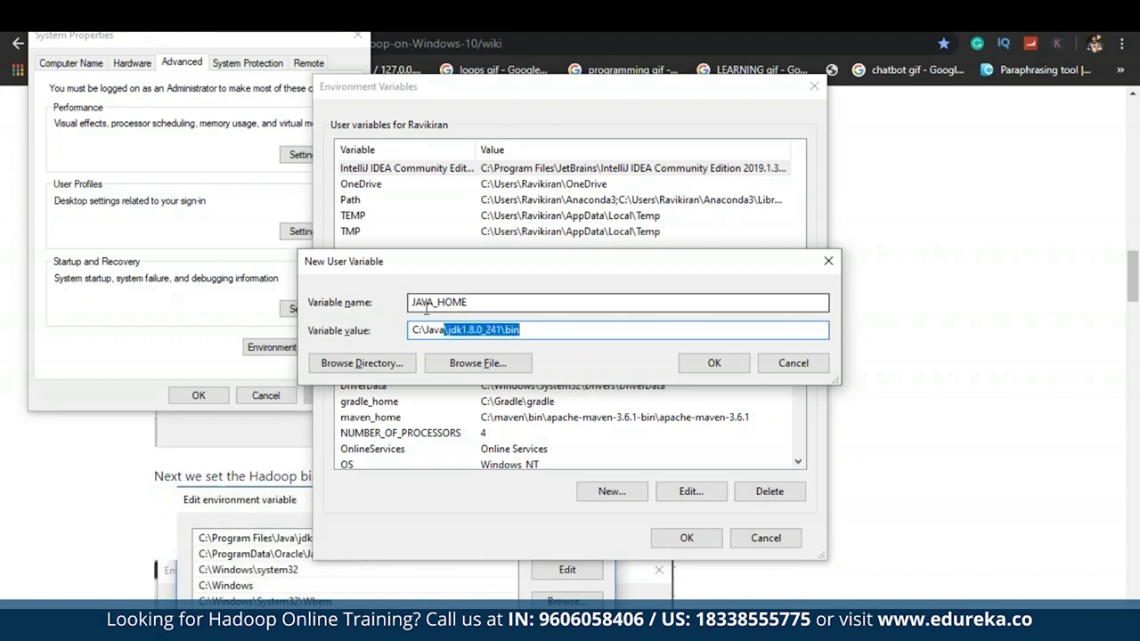
click(703, 364)
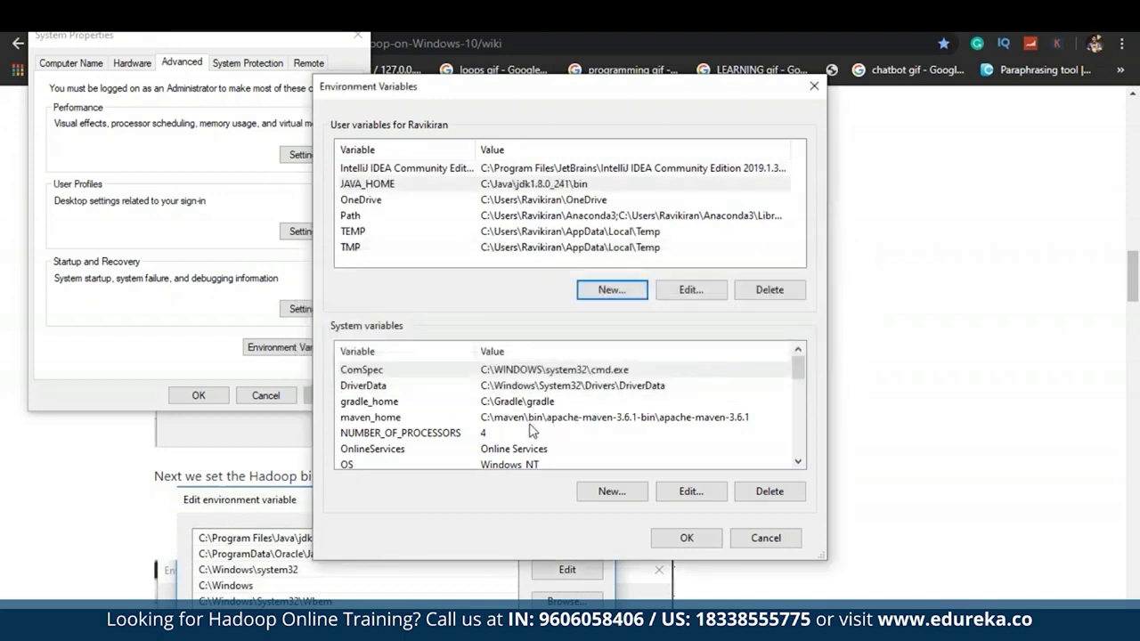
Add C:\Java\jdk1.8.0_241\bin as a new entry to the system Path variable and accept the environment variable changes.
scroll(531, 431, down, 2)
scroll(532, 431, up, 1)
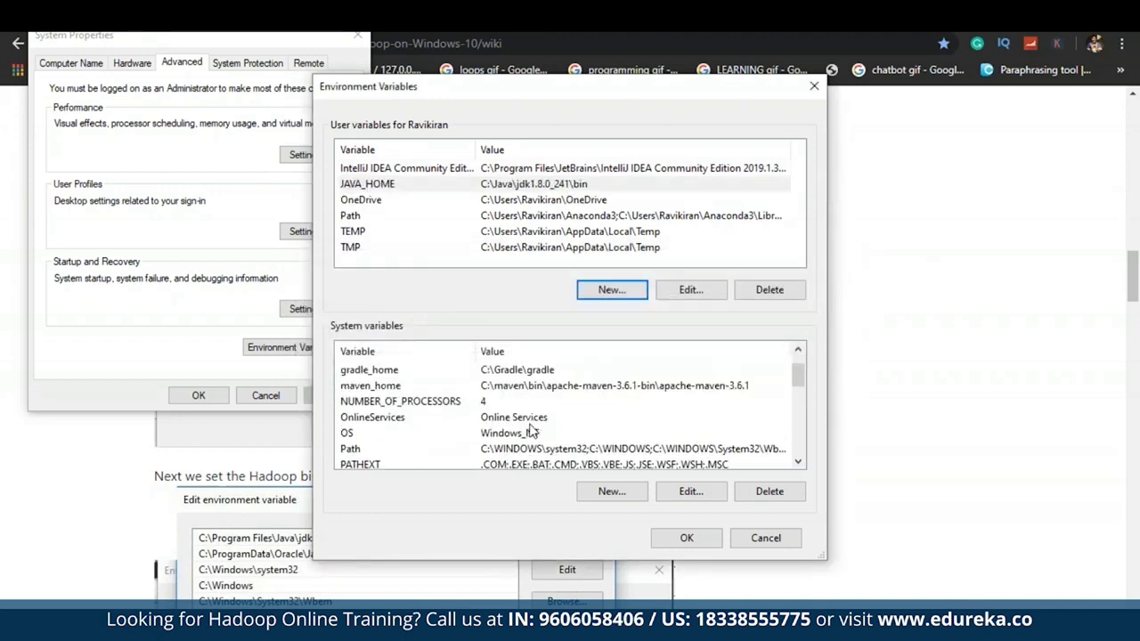
click(488, 451)
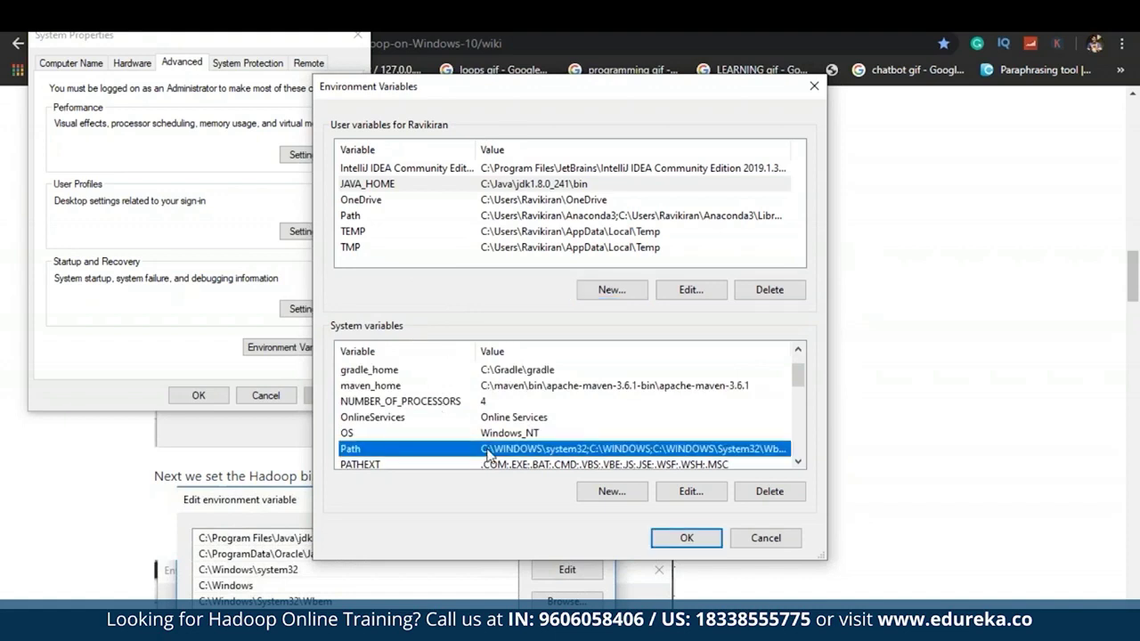
click(686, 492)
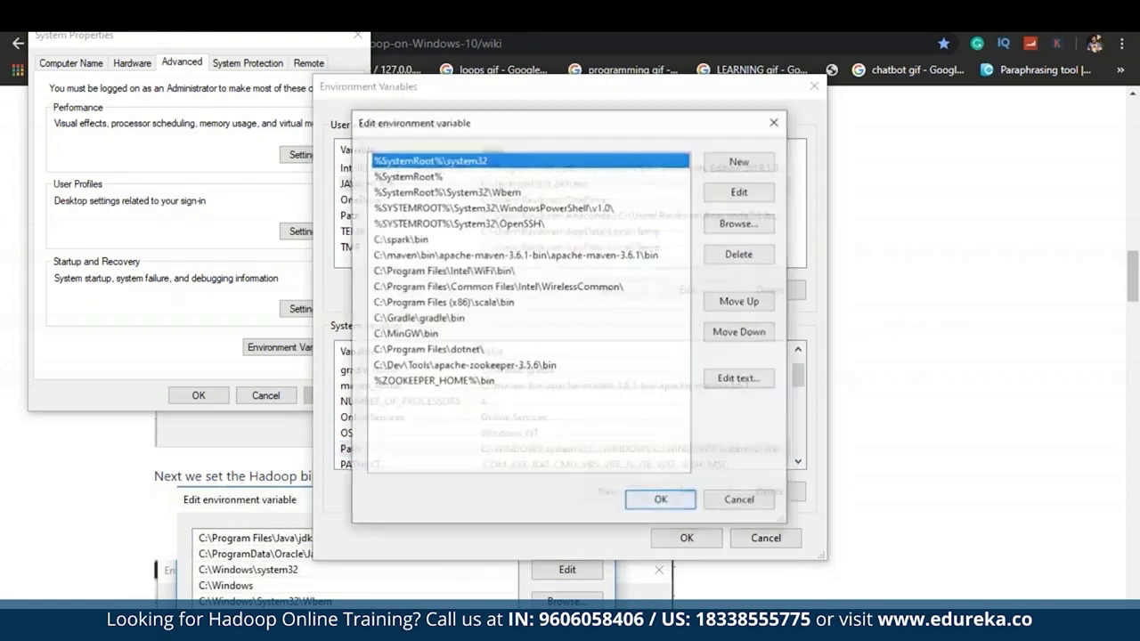
click(741, 161)
text(C:\Java\jdk1.8.0_241\bin)
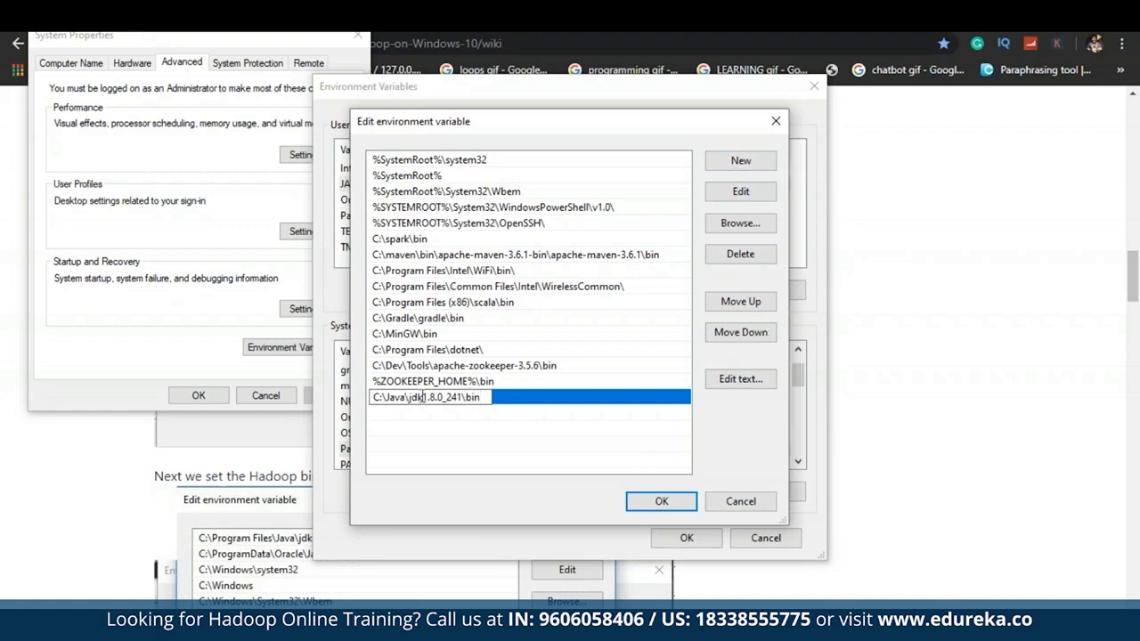
click(663, 503)
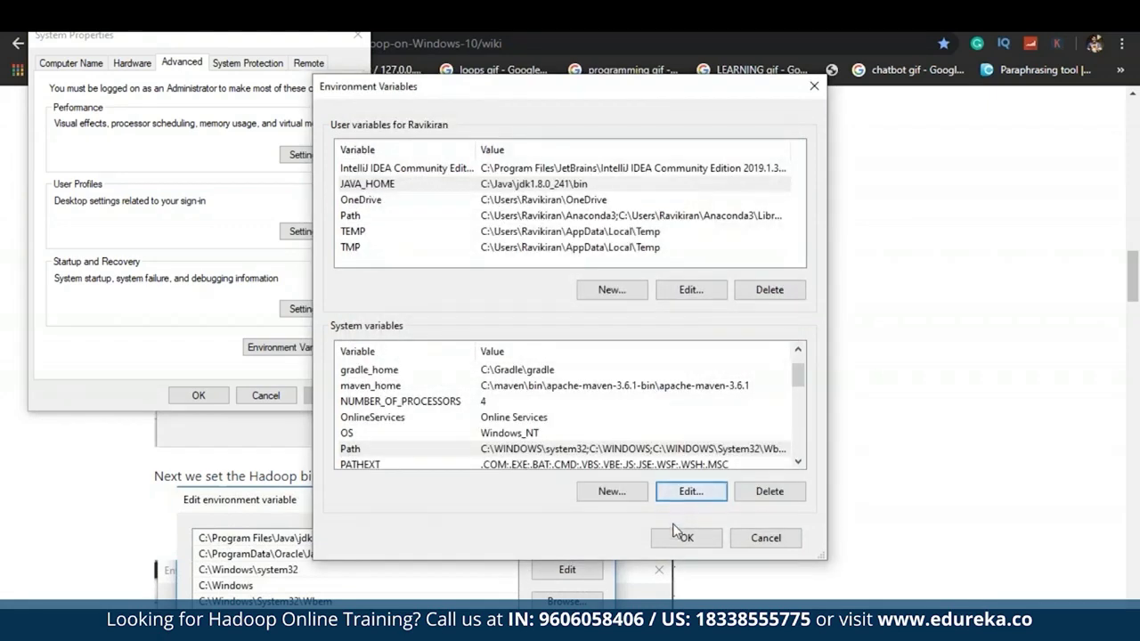
click(675, 540)
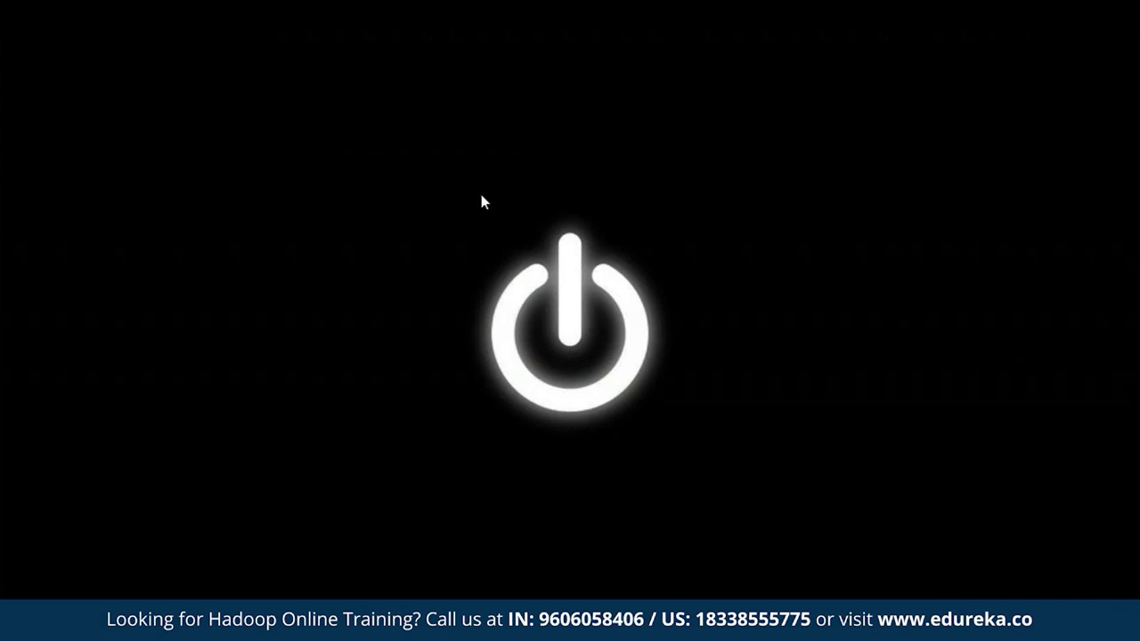
Check the Java installation by running javac and java -version in Command Prompt, and close the window.
key(super+r)
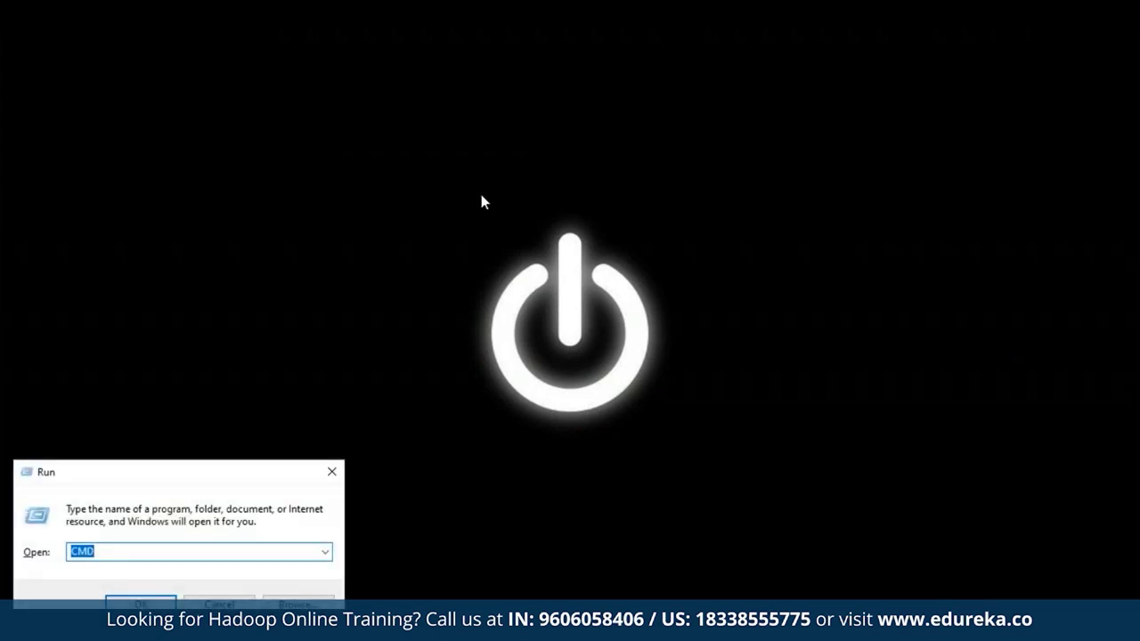
key(Return)
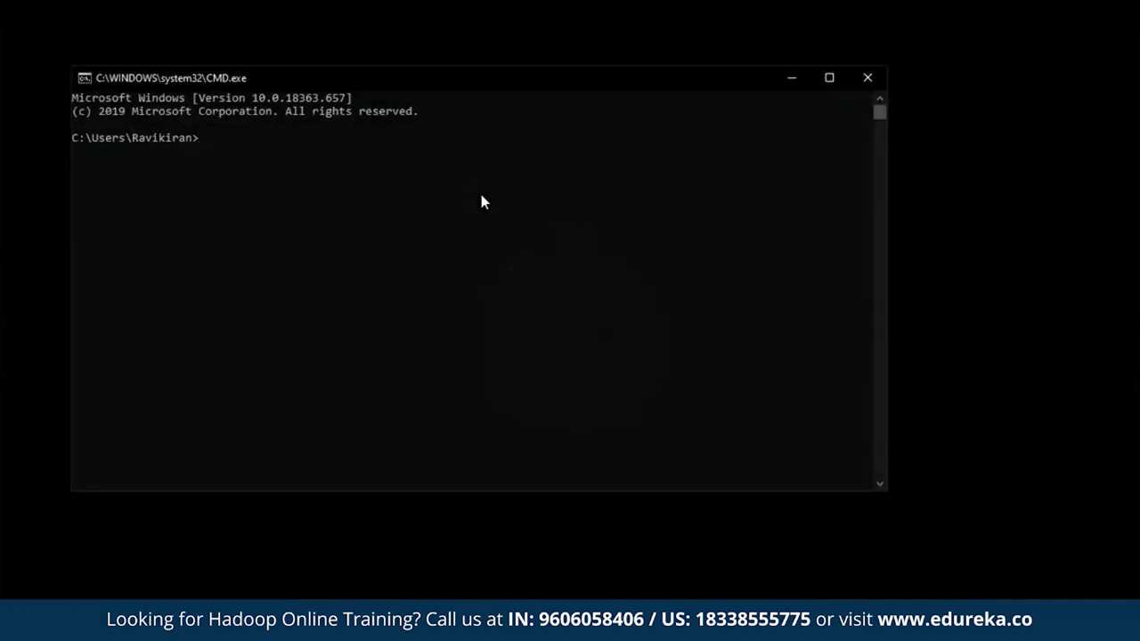
text(javac)
key(Return)
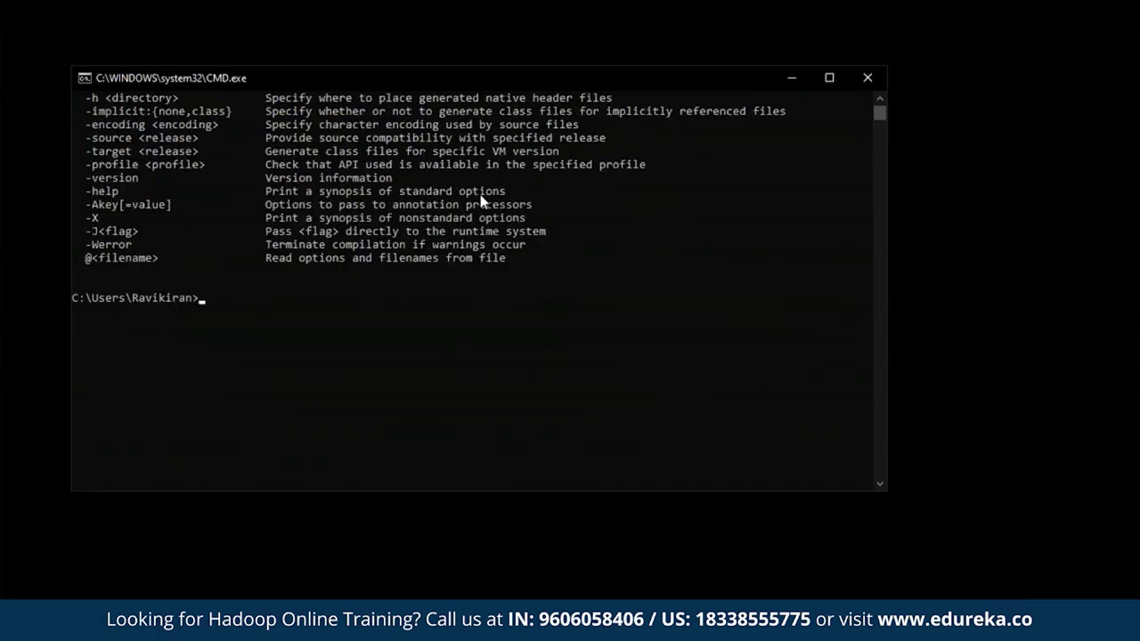
text(java -version)
key(Return)
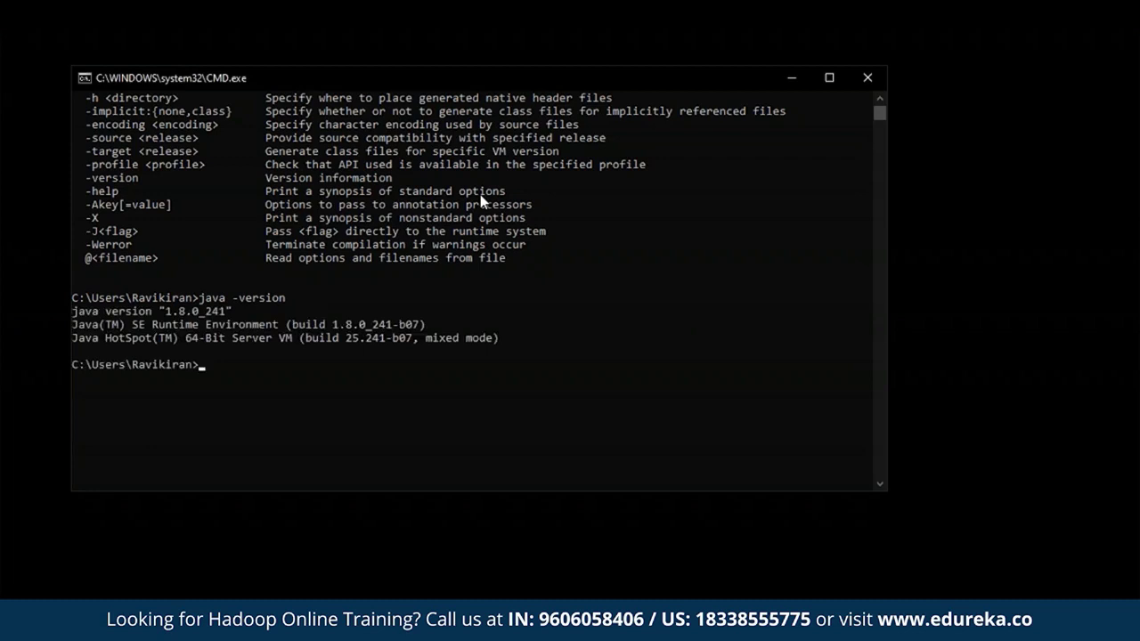
click(868, 79)
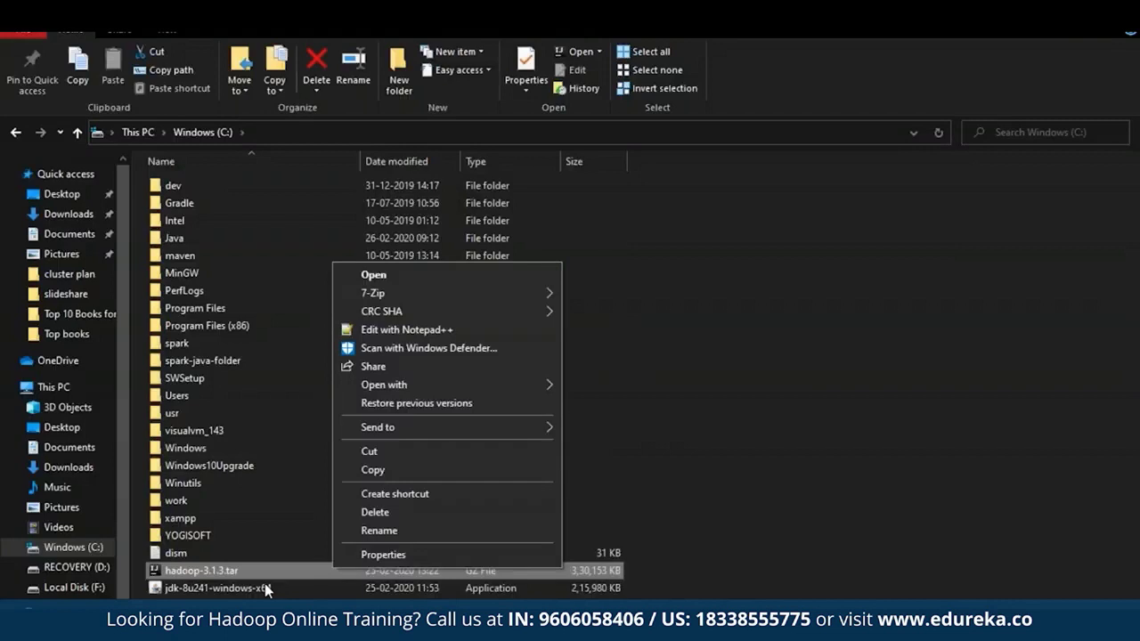
Extract the hadoop-3.1.3.tar archive on the C: drive, including the inner tar file, into the hadoop-3.1.3.tar folder.
click(265, 584)
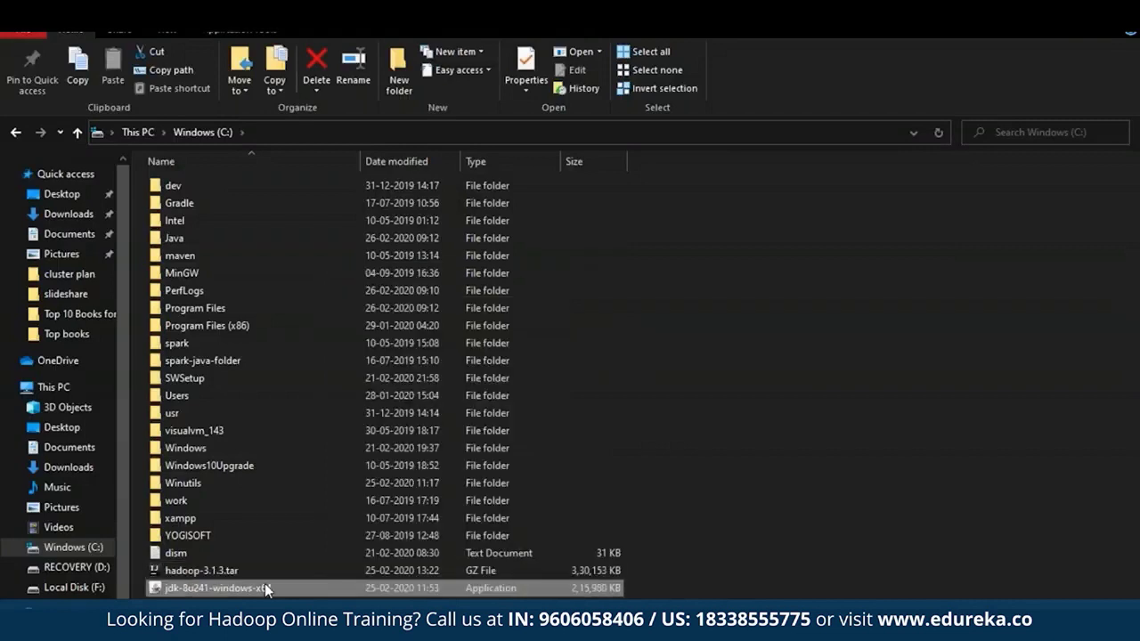
click(262, 575)
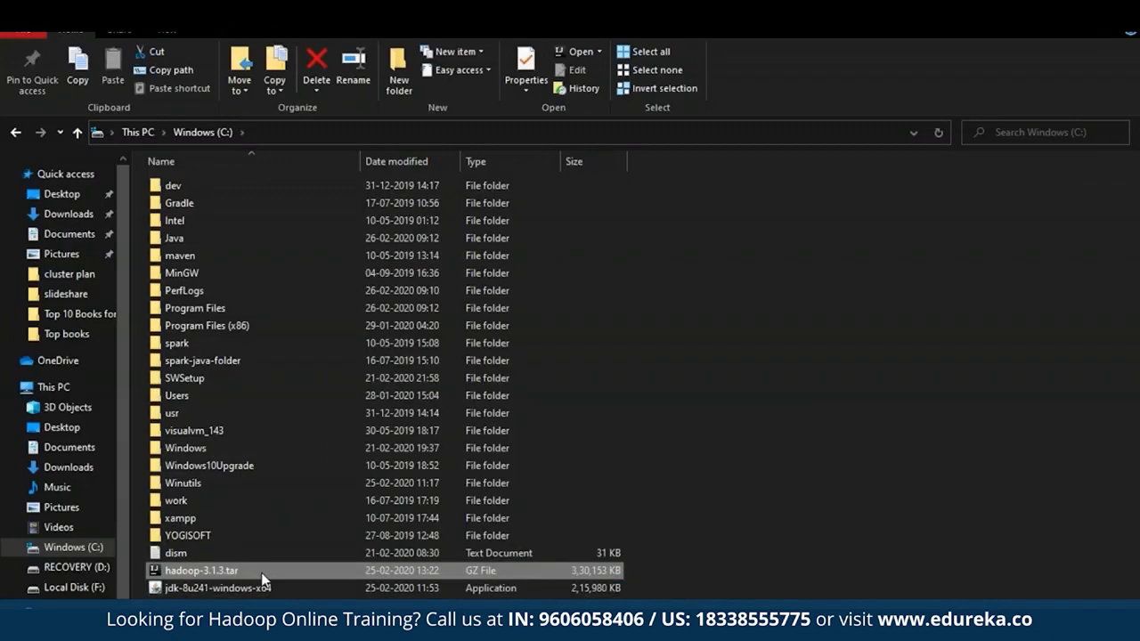
right_click(263, 579)
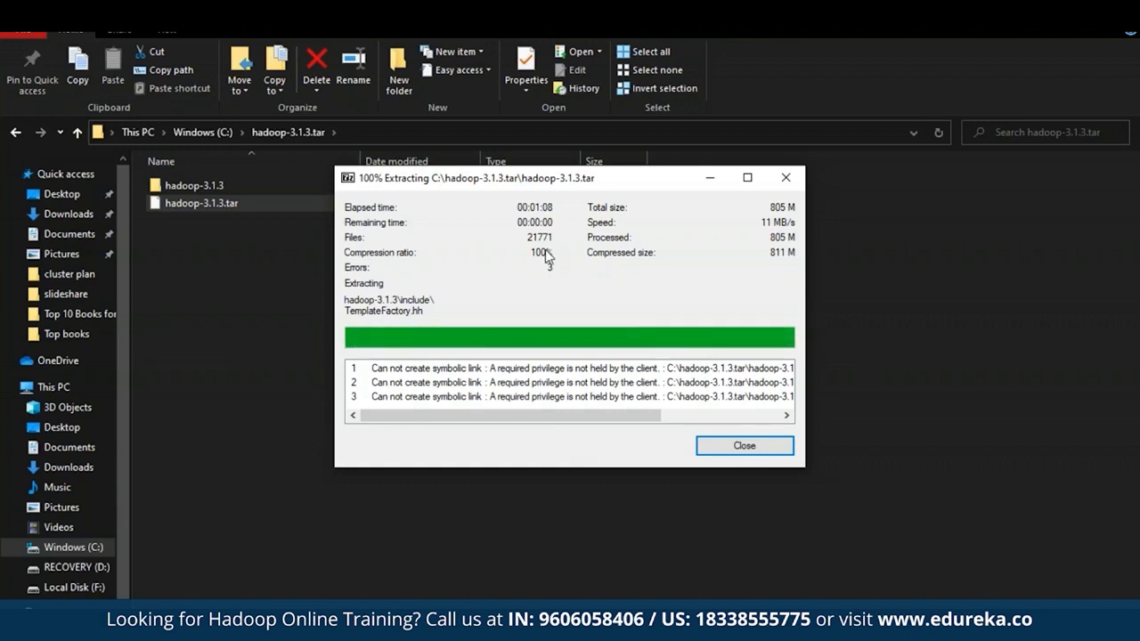
click(770, 450)
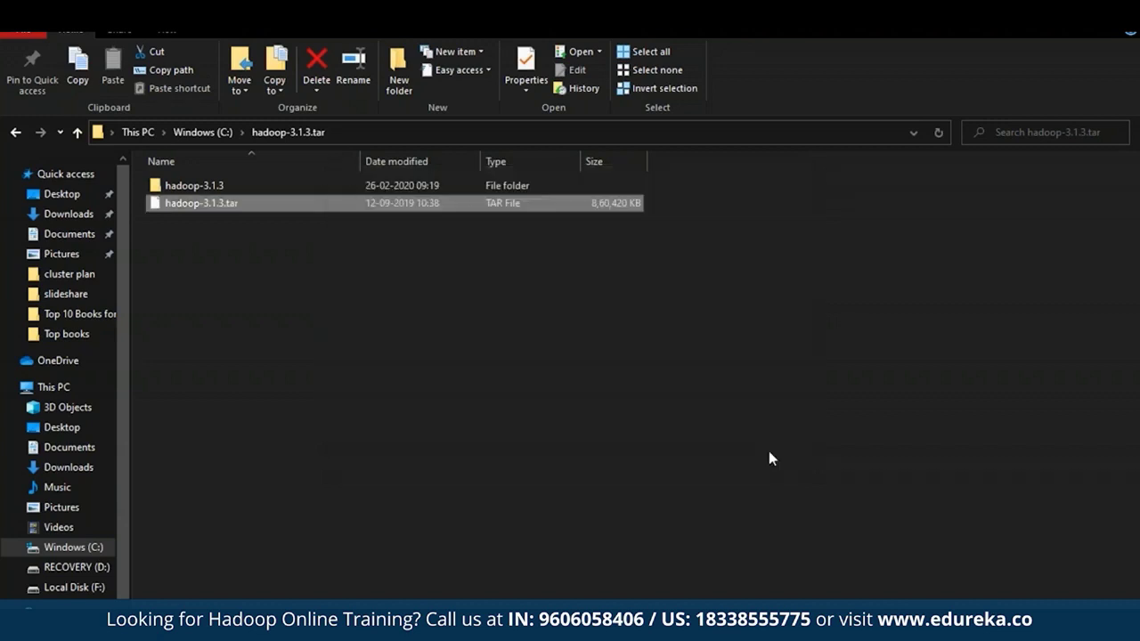
Move the extracted hadoop-3.1.3 folder to the root of the C: drive and rename it hadoop.
double_click(214, 185)
key(alt+Up)
key(alt+Up)
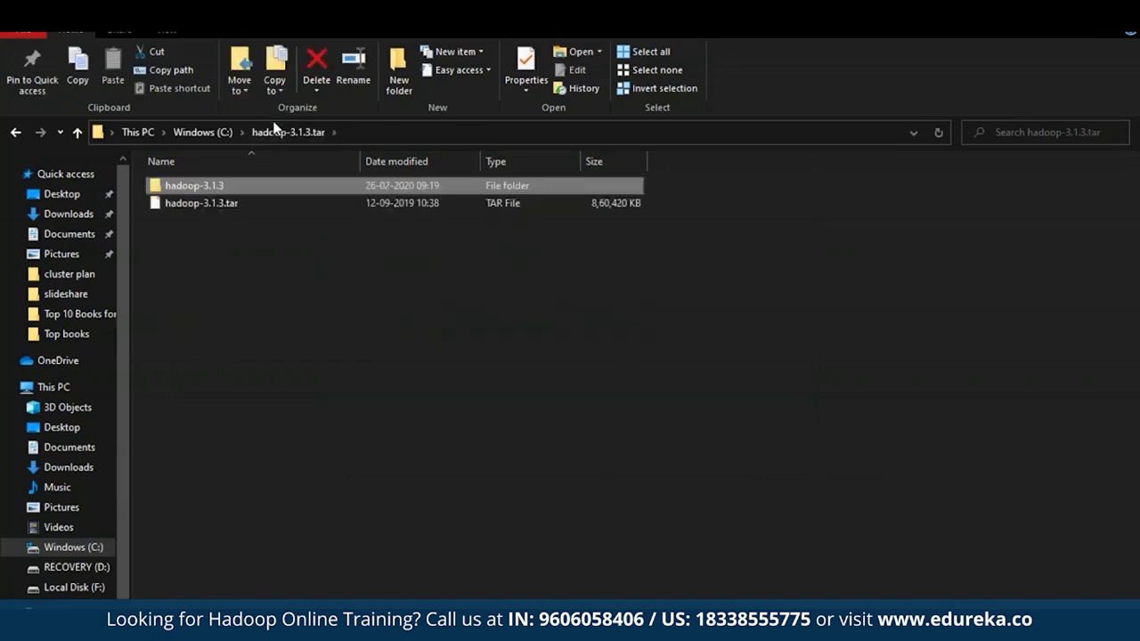
double_click(267, 220)
double_click(256, 185)
key(alt+Up)
key(alt+Up)
right_click(207, 602)
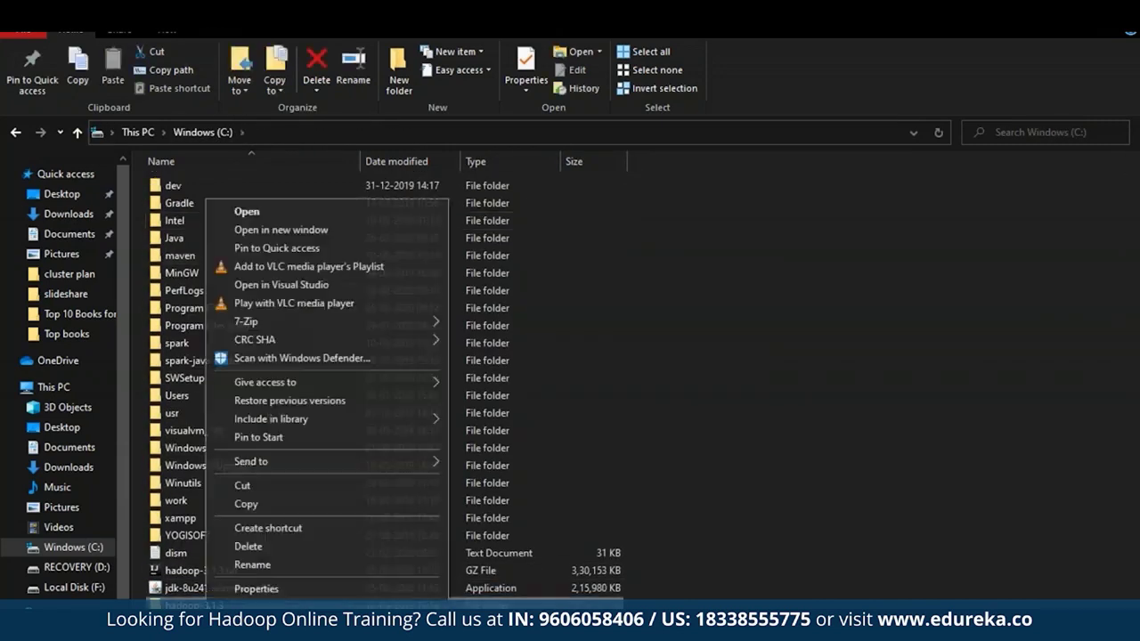
click(279, 564)
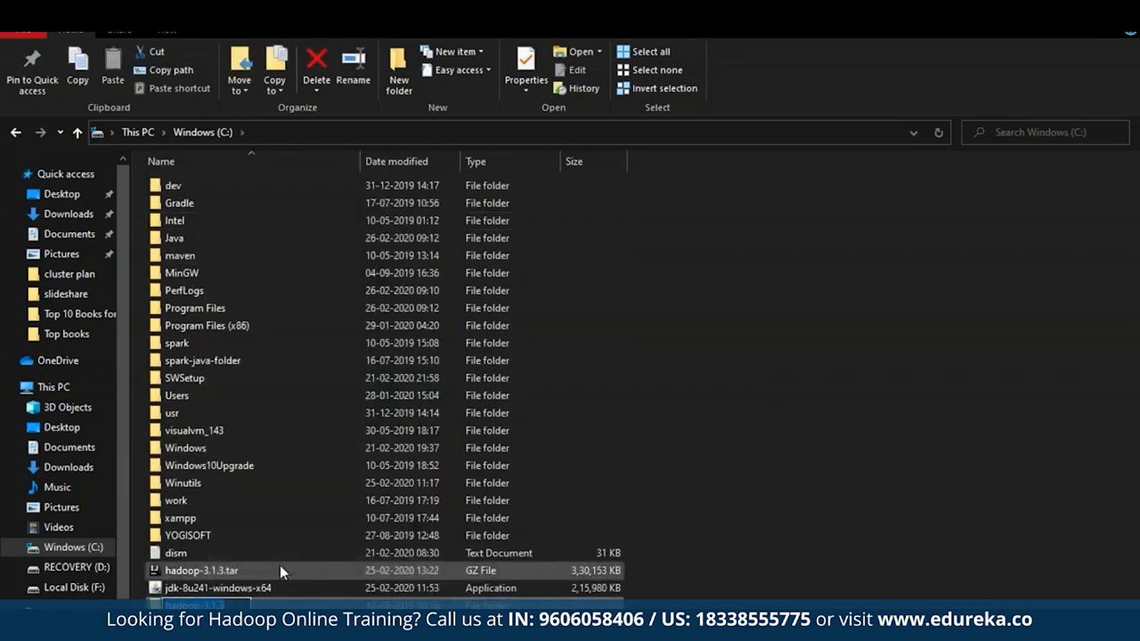
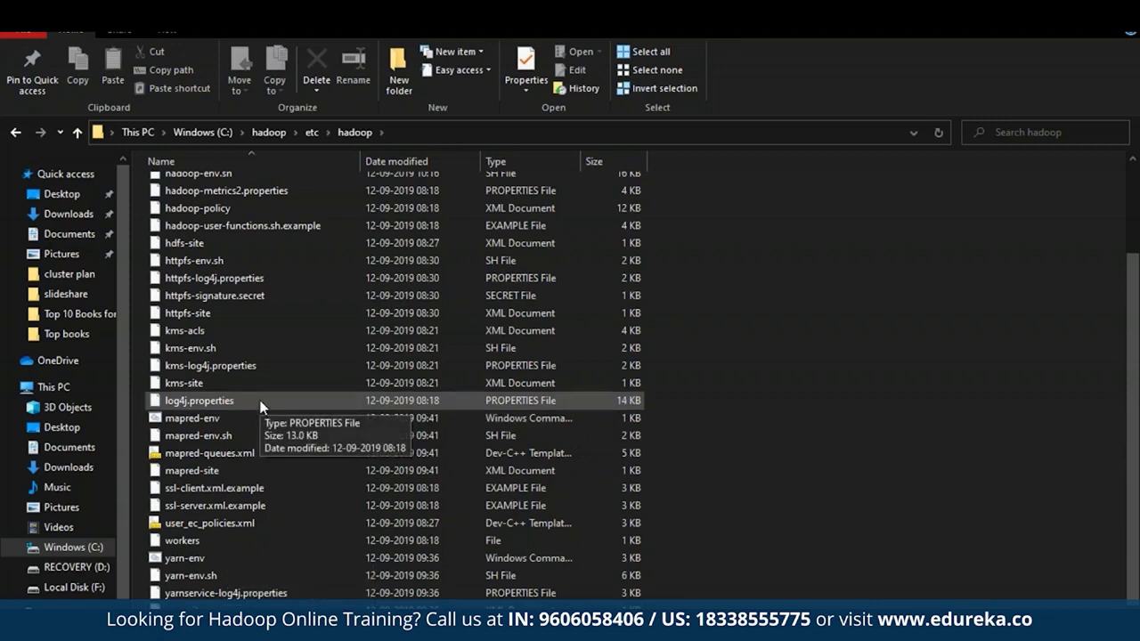
Switch to Notepad++ and review mapred-site.xml, yarn-site.xml, hdfs-site.xml and the JAVA_HOME line in hadoop-env.cmd from C:\hadoop\etc\hadoop.
scroll(261, 406, up, 2)
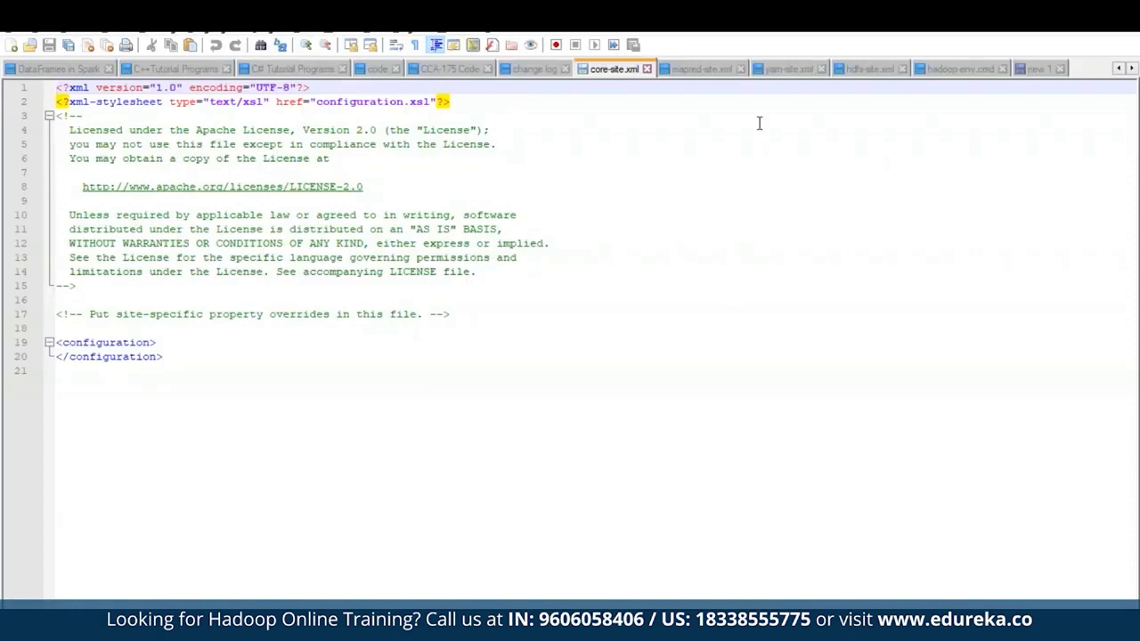
click(690, 71)
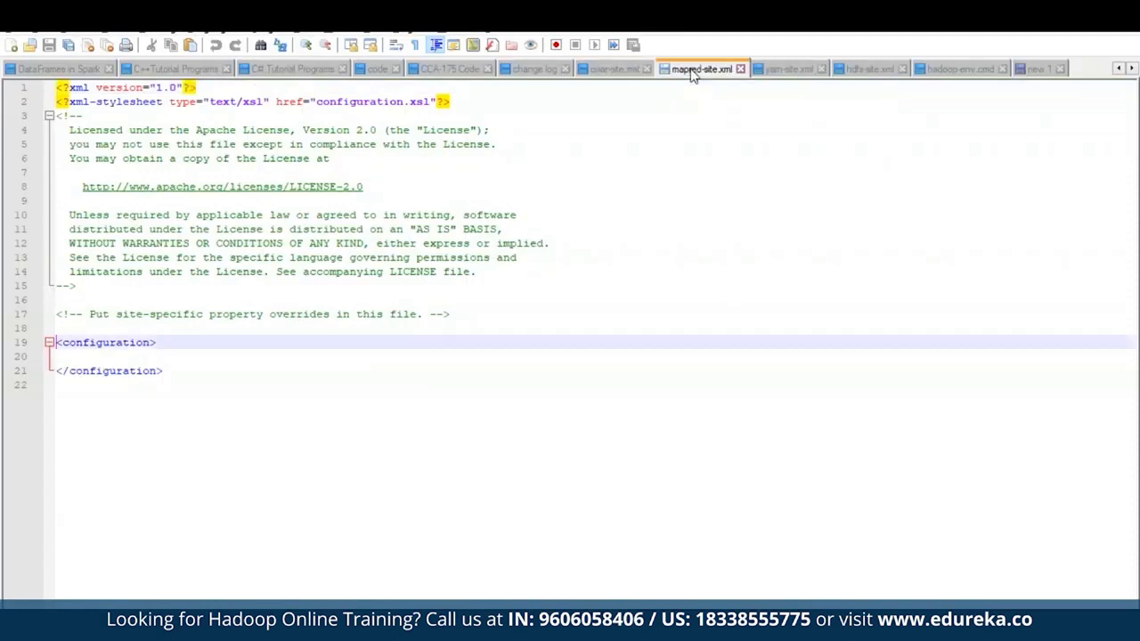
click(785, 73)
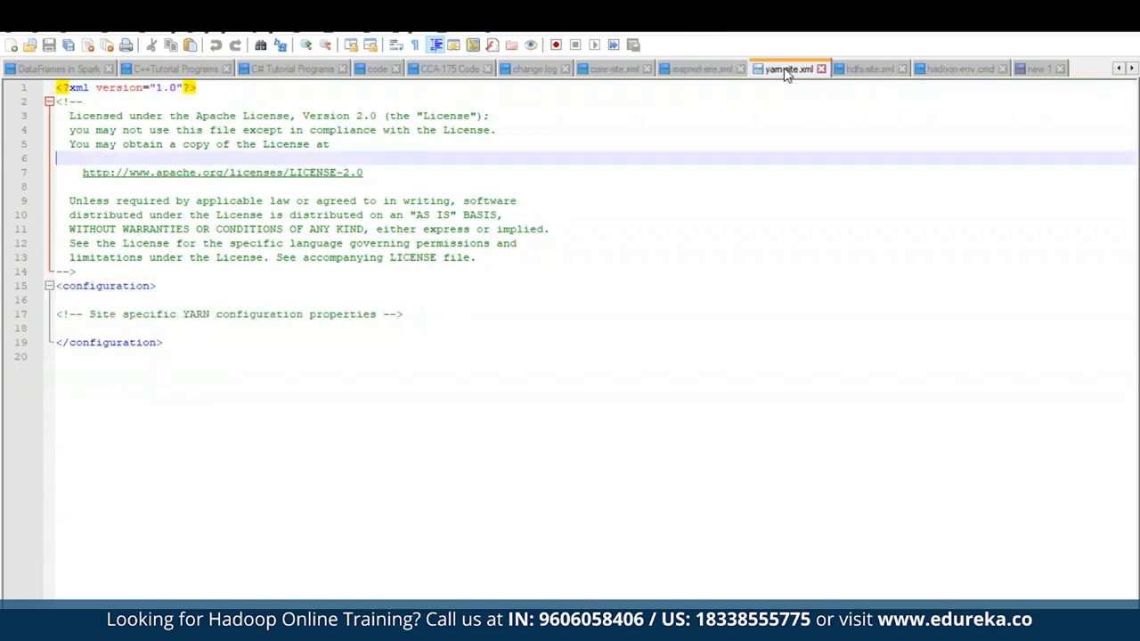
click(868, 75)
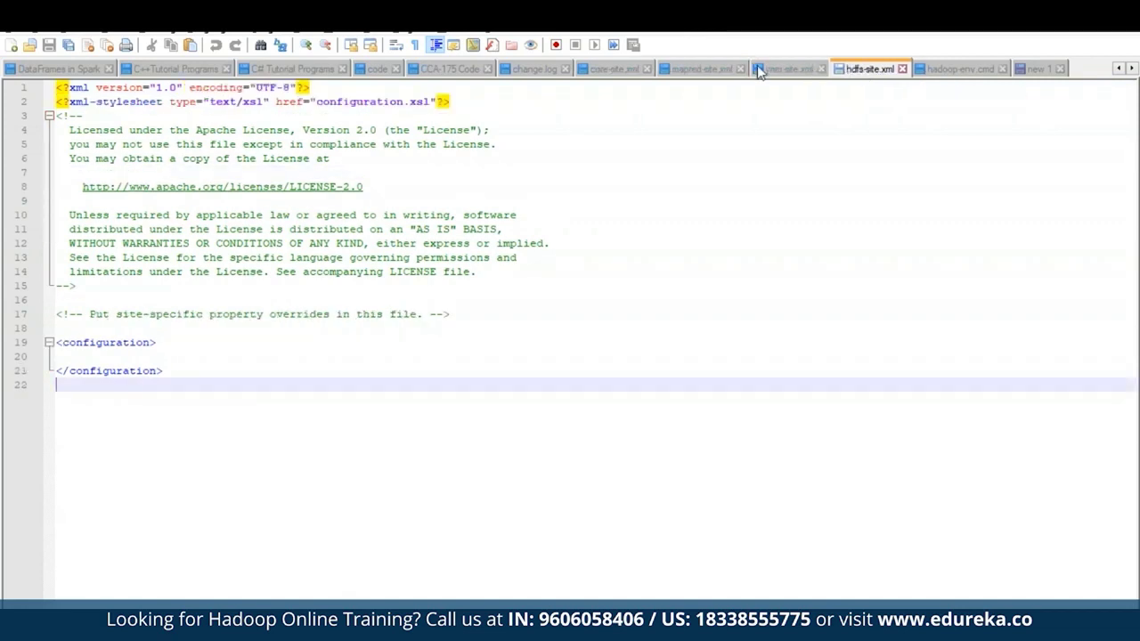
click(951, 71)
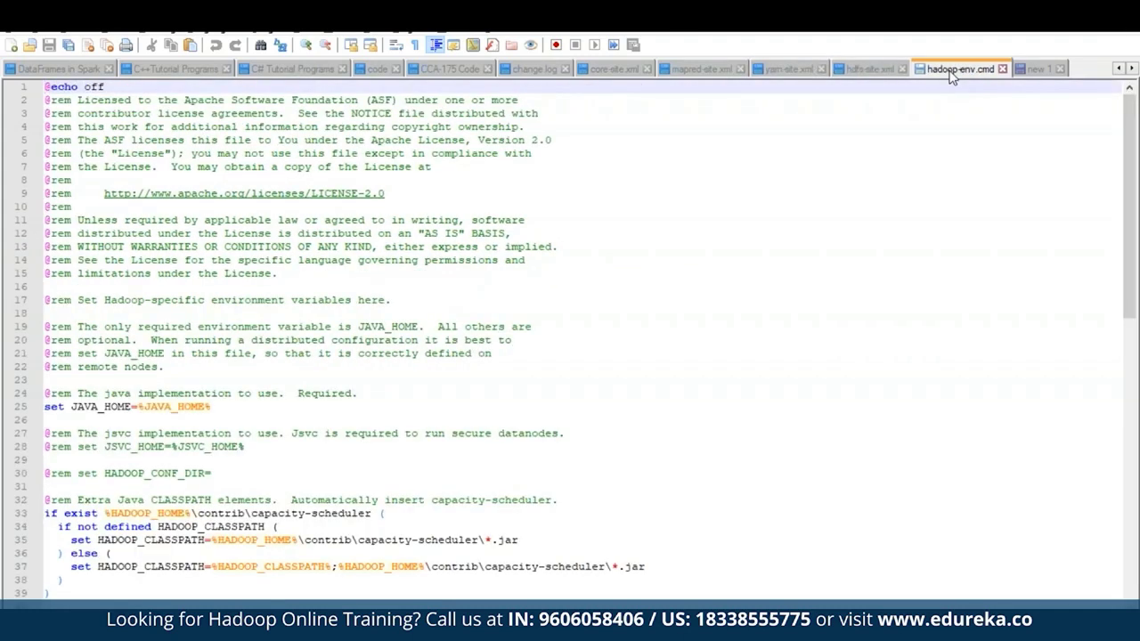
drag(210, 407, 147, 407)
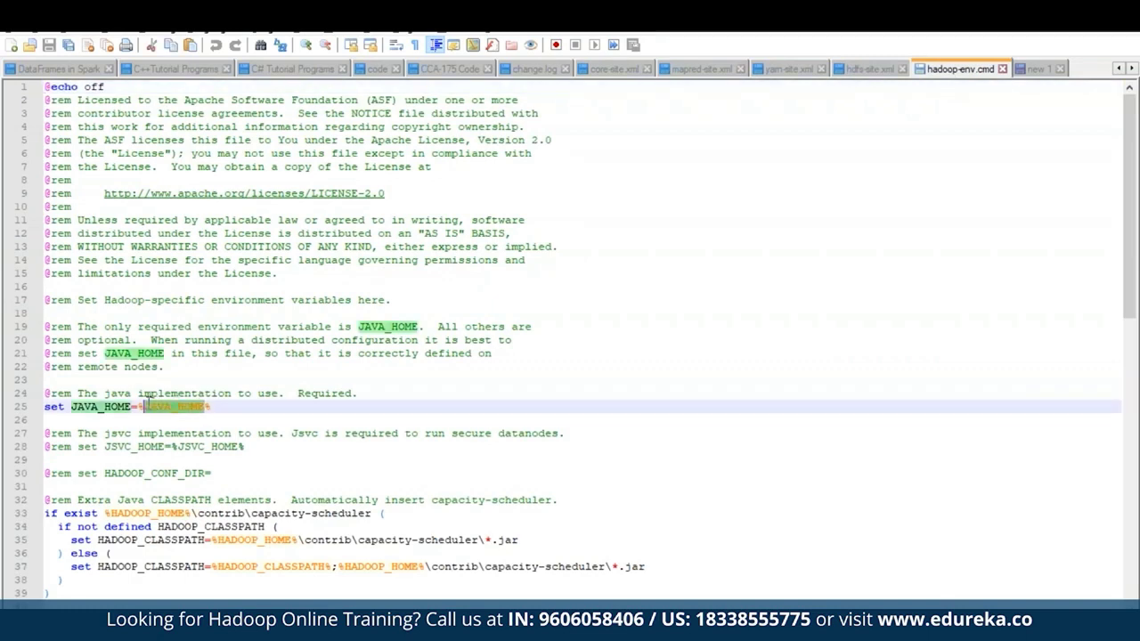
Add the property fs.defaultFS with value hdfs://localhost:9000 inside the configuration element of core-site.xml and save the file.
click(603, 71)
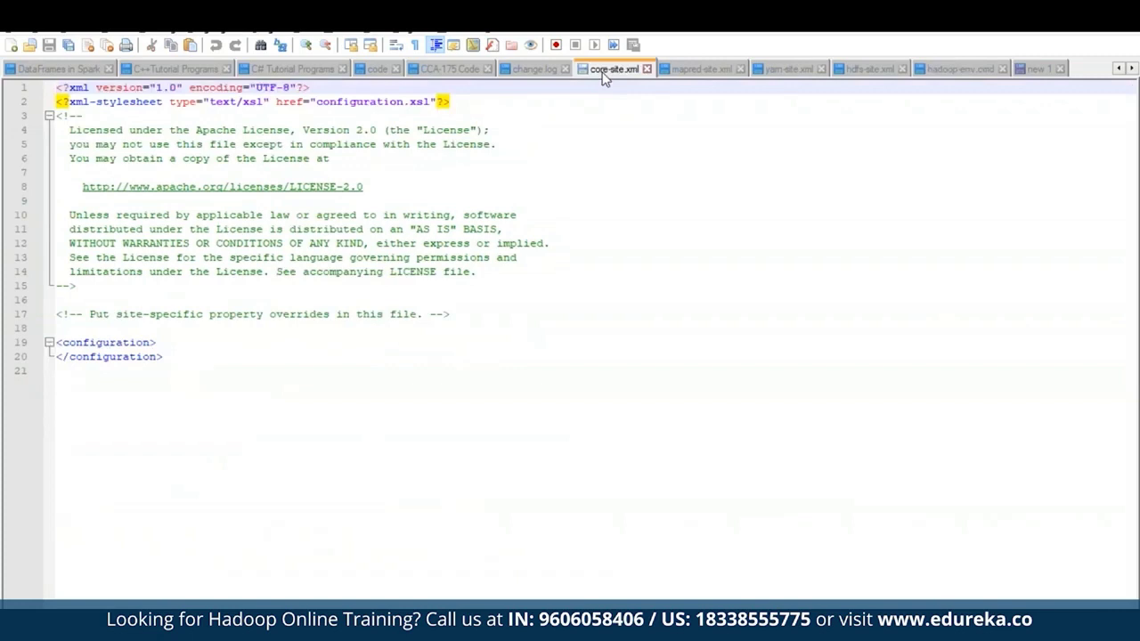
click(160, 343)
text(<property> <name>fs.defaultFS</name> <value>hdfs://localhost:9000</value> </property>)
click(213, 415)
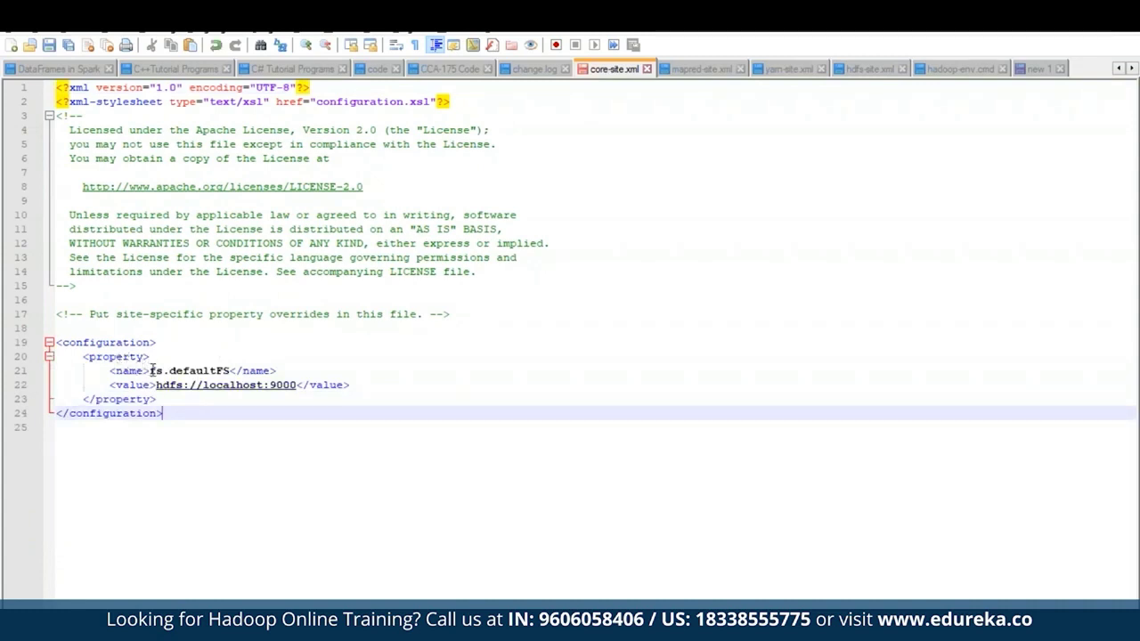
click(50, 45)
Add the property mapreduce.framework.name with value yarn inside the configuration element of mapred-site.xml.
click(691, 69)
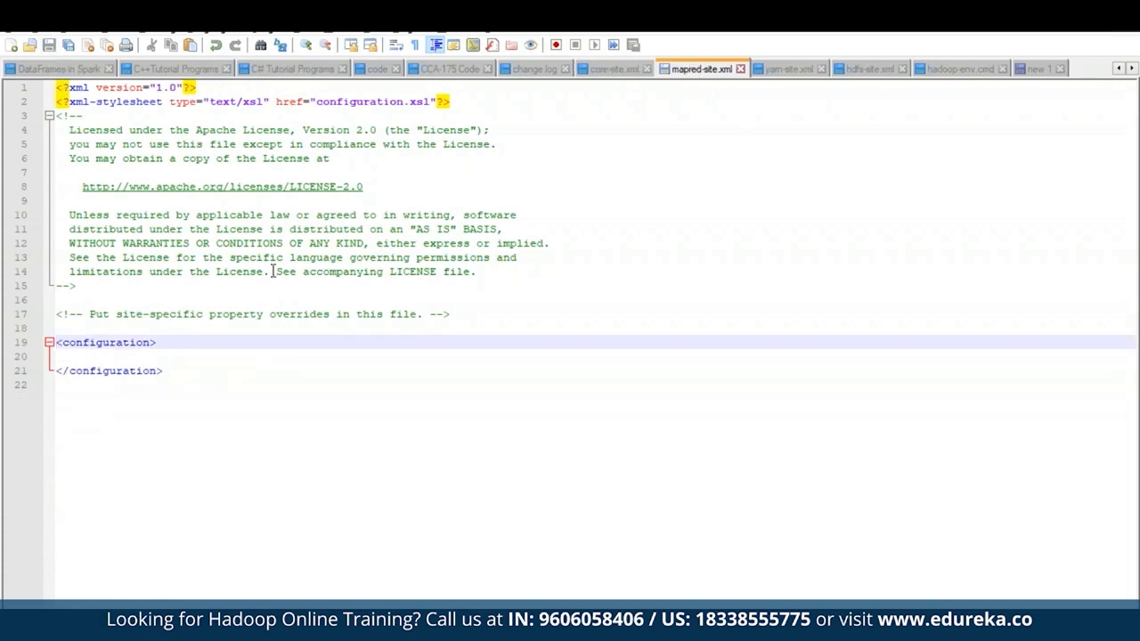
click(111, 356)
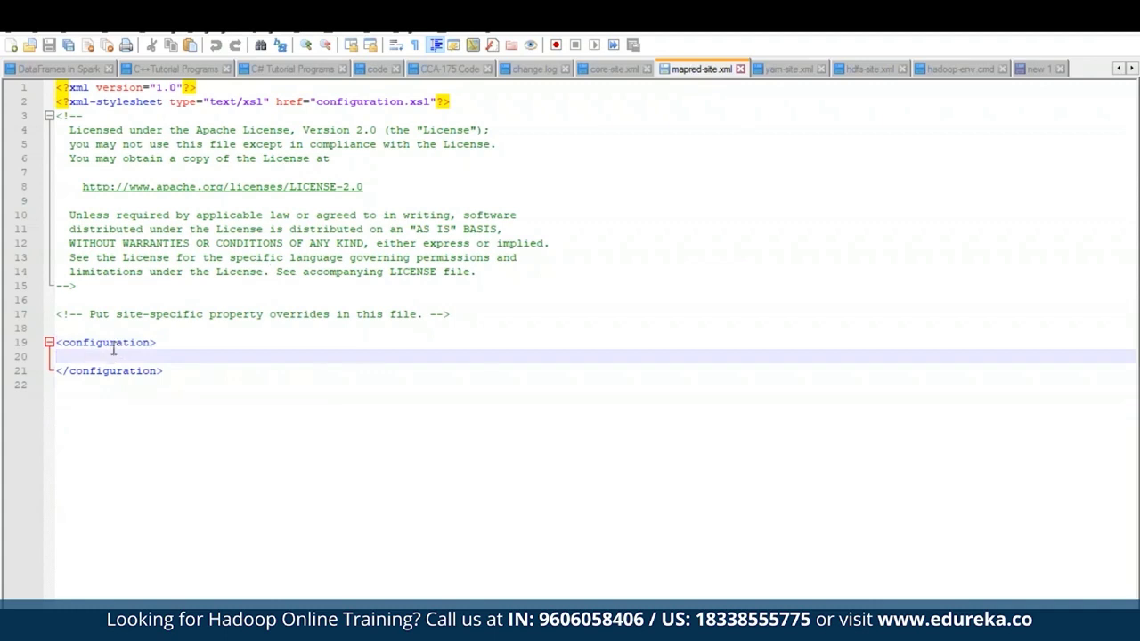
text(<property>         <name>mapreduce.framework.name</name>         <value>yarn</value>     </property>)
click(253, 474)
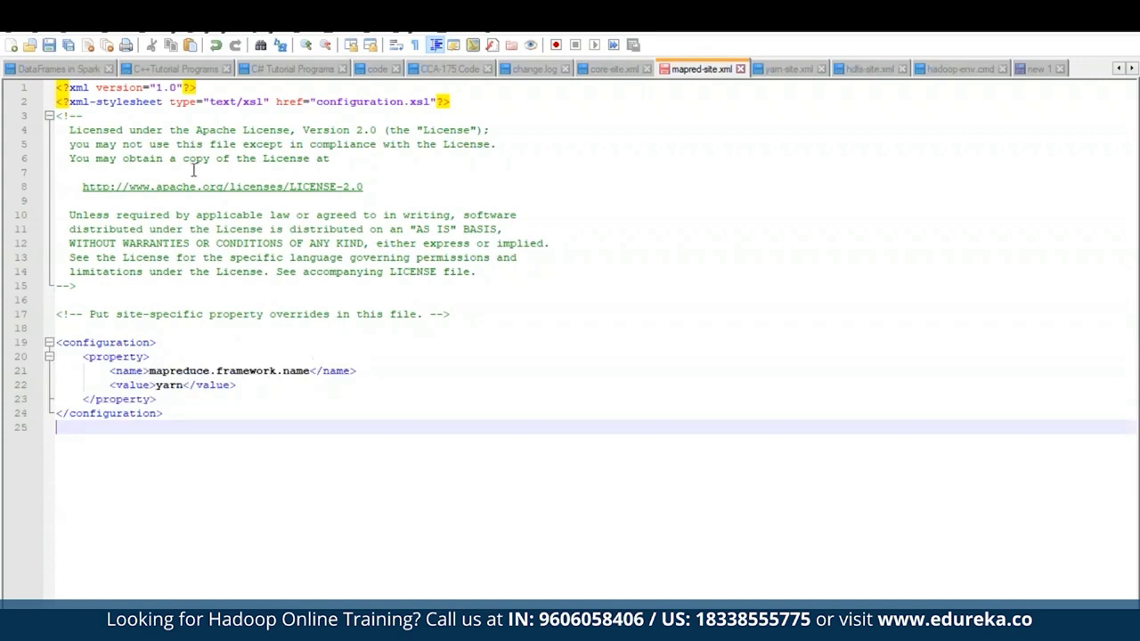
Save mapred-site.xml and fill the configuration element of yarn-site.xml with the aux-services property mapreduce_shuffle and the shuffle class property org.apache.hadoop.mapred.ShuffleHandler.
click(53, 48)
click(786, 71)
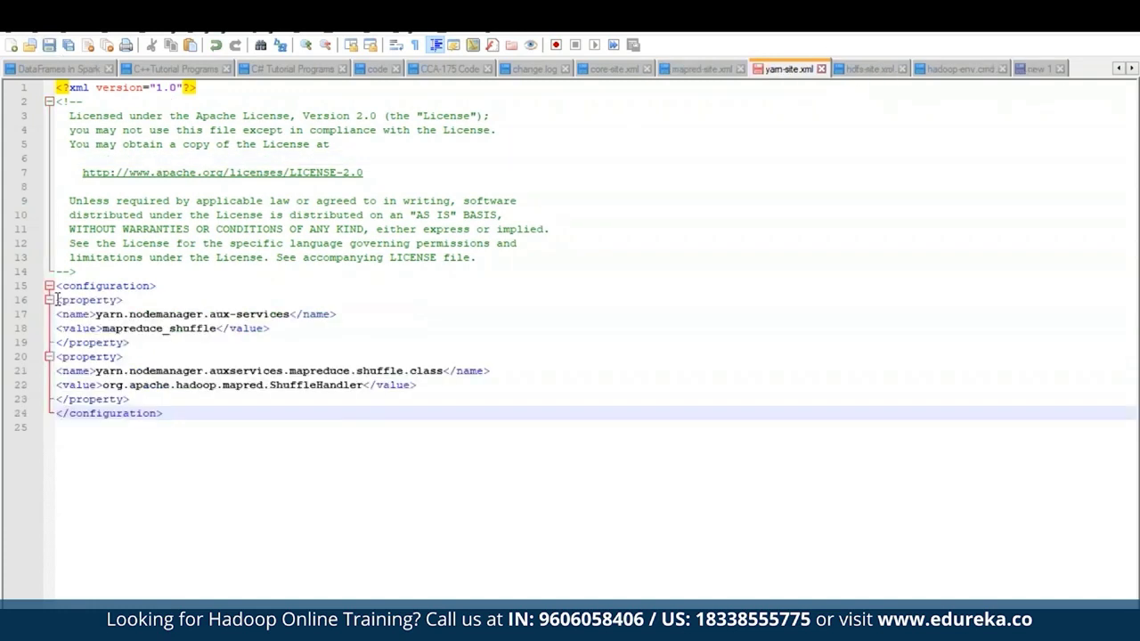
Indent the two property blocks and their name and value lines inside the configuration element of yarn-site.xml and save the file.
key(Tab)
key(Down)
key(Tab)
key(Tab)
key(Down)
key(Tab)
key(Tab)
key(Down)
key(Tab)
key(Down)
key(Tab)
key(Down)
key(Tab)
key(Tab)
key(Down)
key(Tab)
key(Tab)
key(Down)
key(Tab)
click(177, 431)
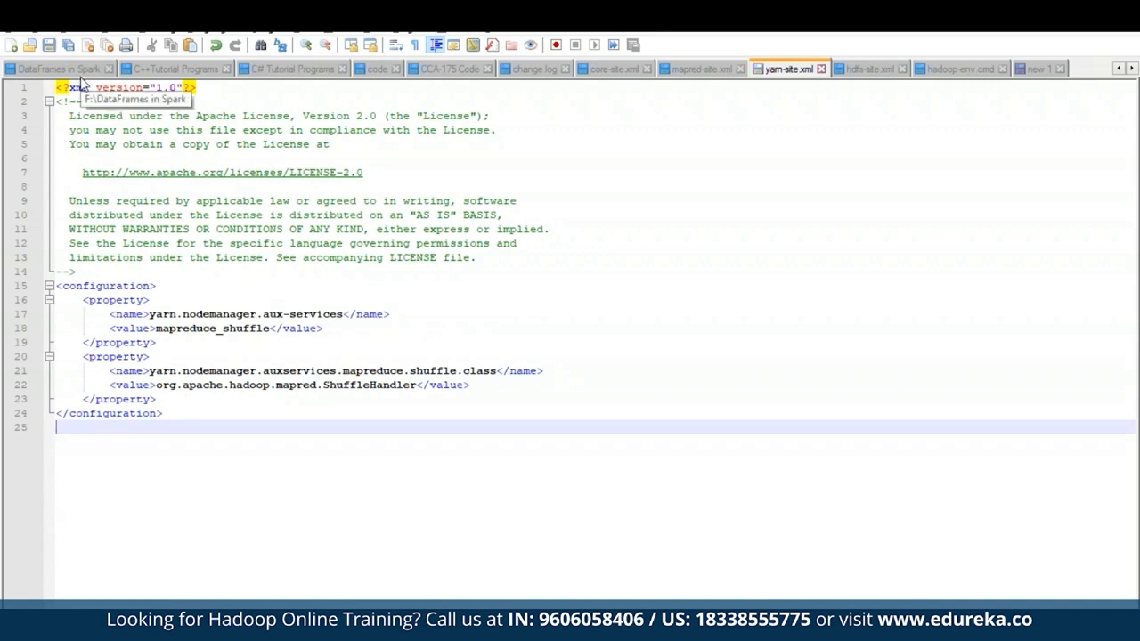
Bring up hdfs-site.xml, switch to File Explorer and create a folder named data in C:\hadoop.
click(857, 71)
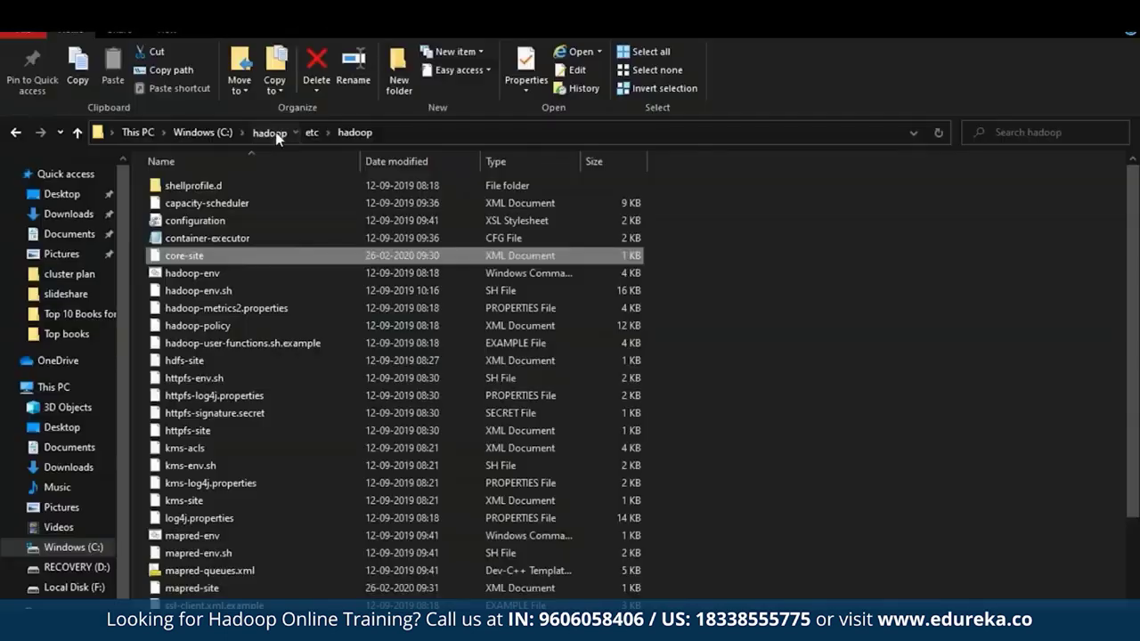
click(267, 132)
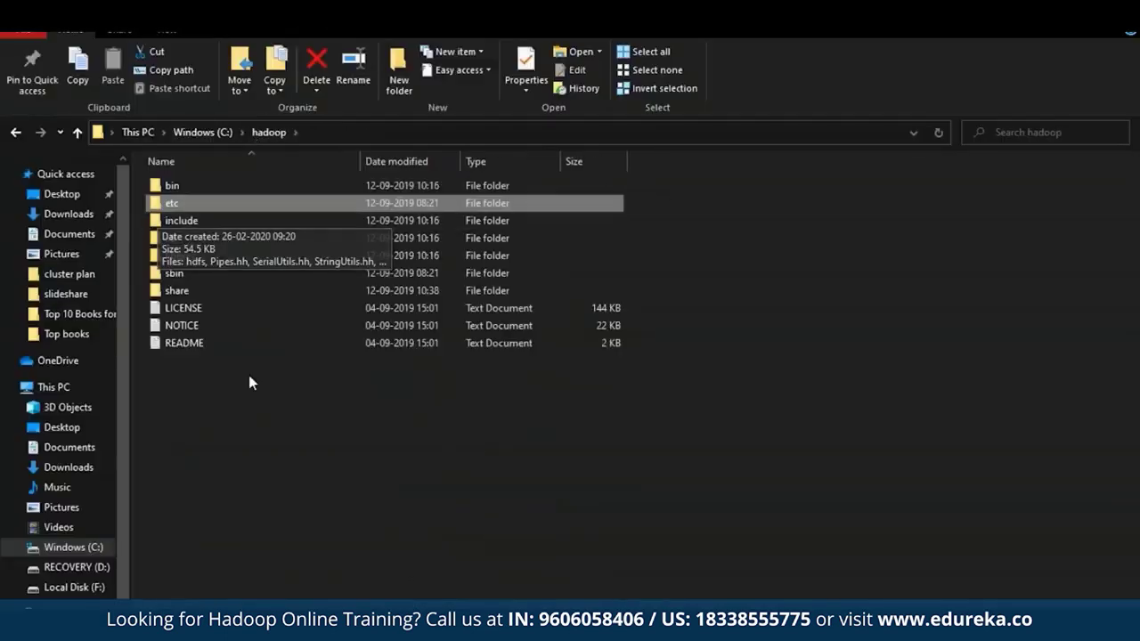
click(211, 130)
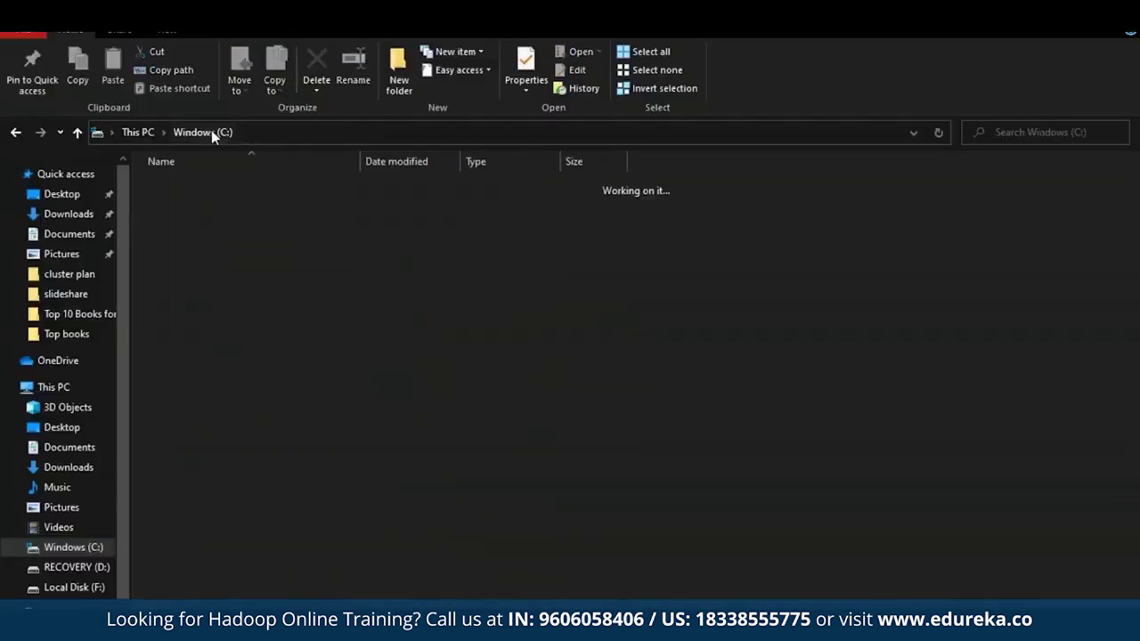
double_click(209, 224)
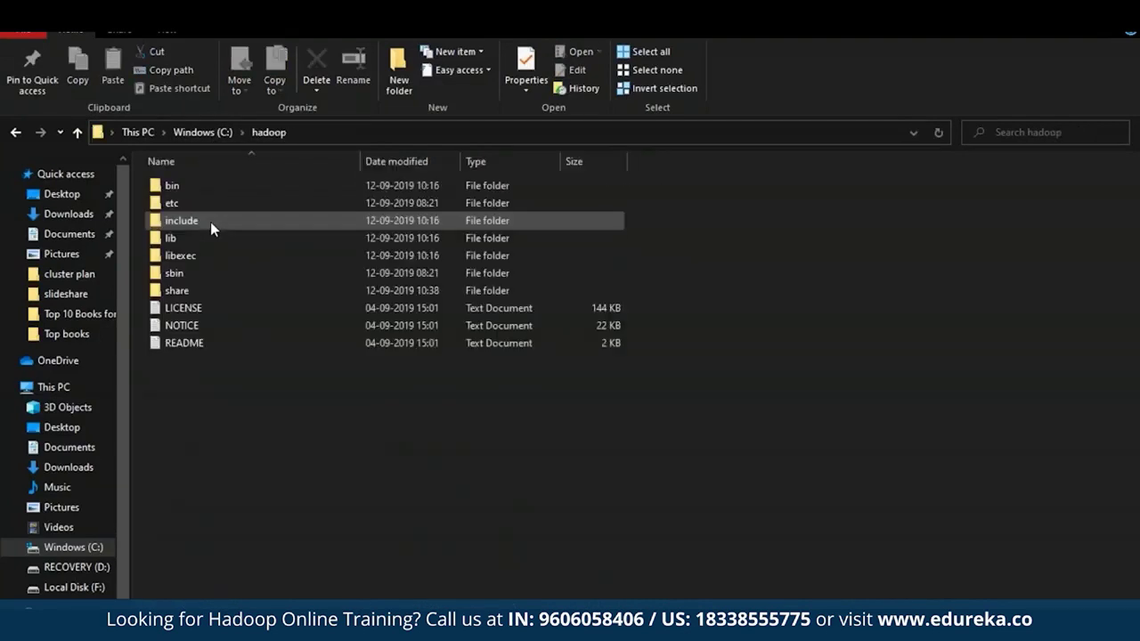
right_click(326, 435)
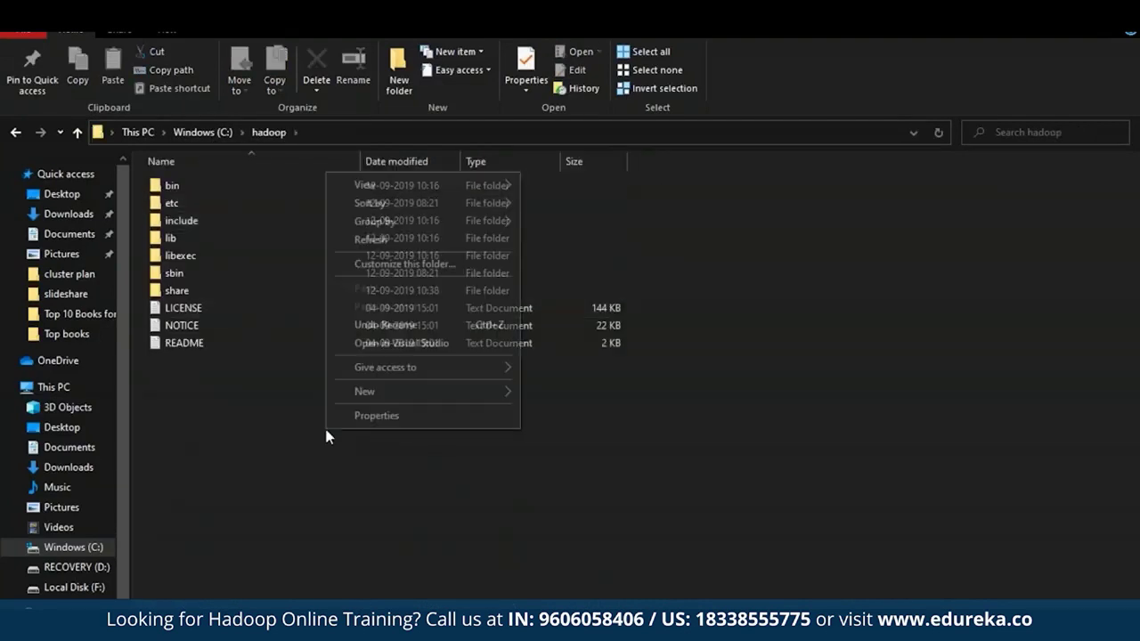
mouse_move(365, 393)
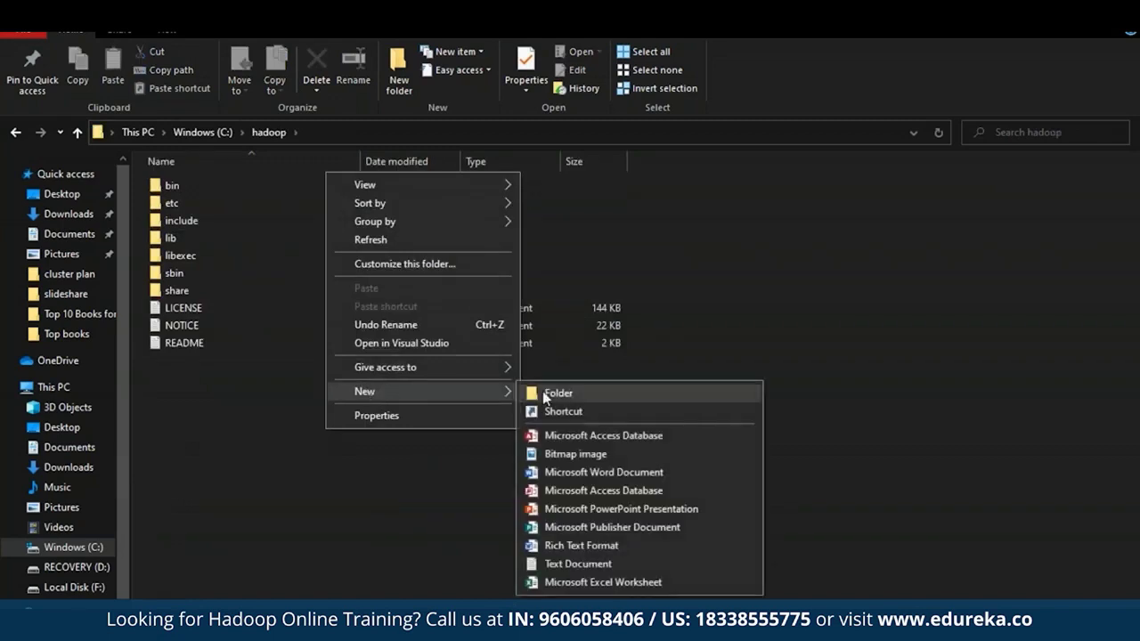
click(547, 394)
text(data)
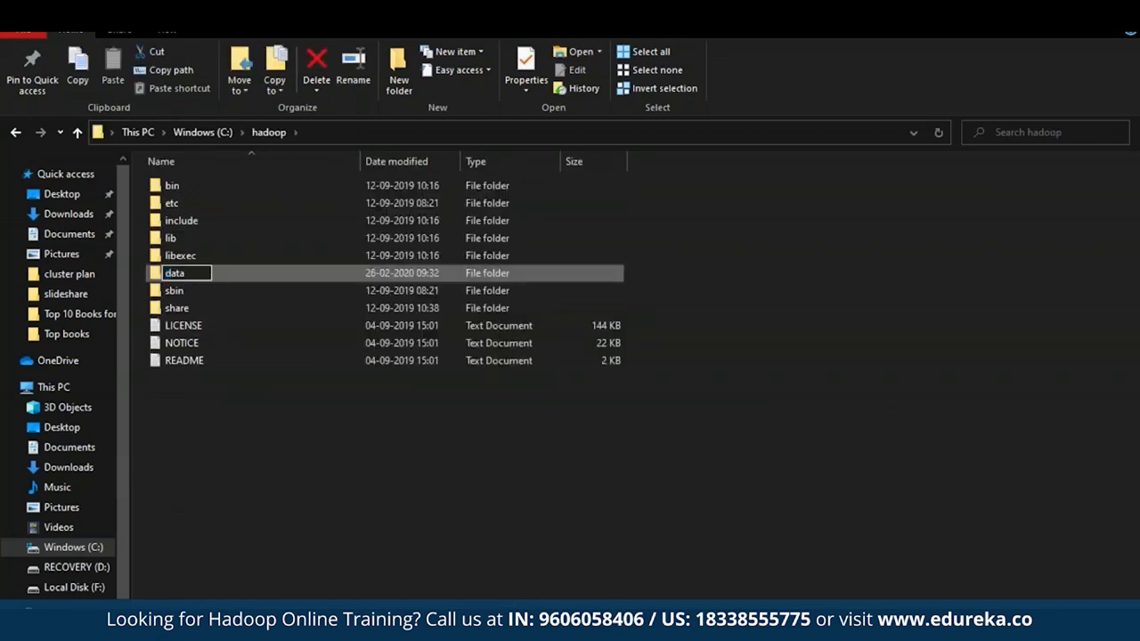
key(Return)
key(Return)
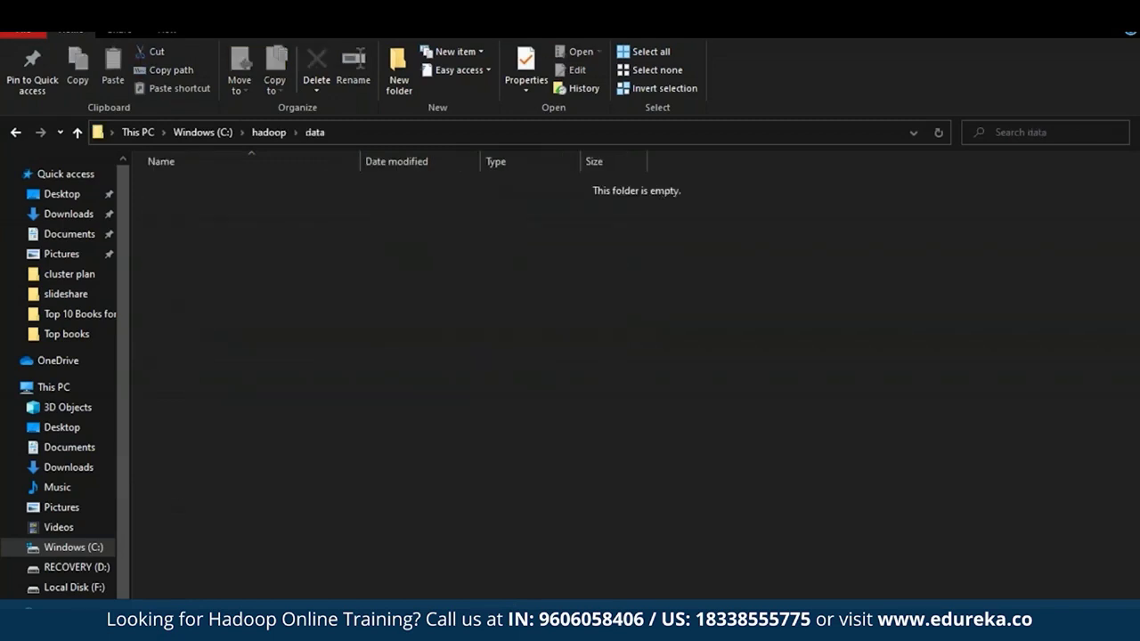
Create two folders named namenode and datanode inside C:\hadoop\data.
right_click(549, 381)
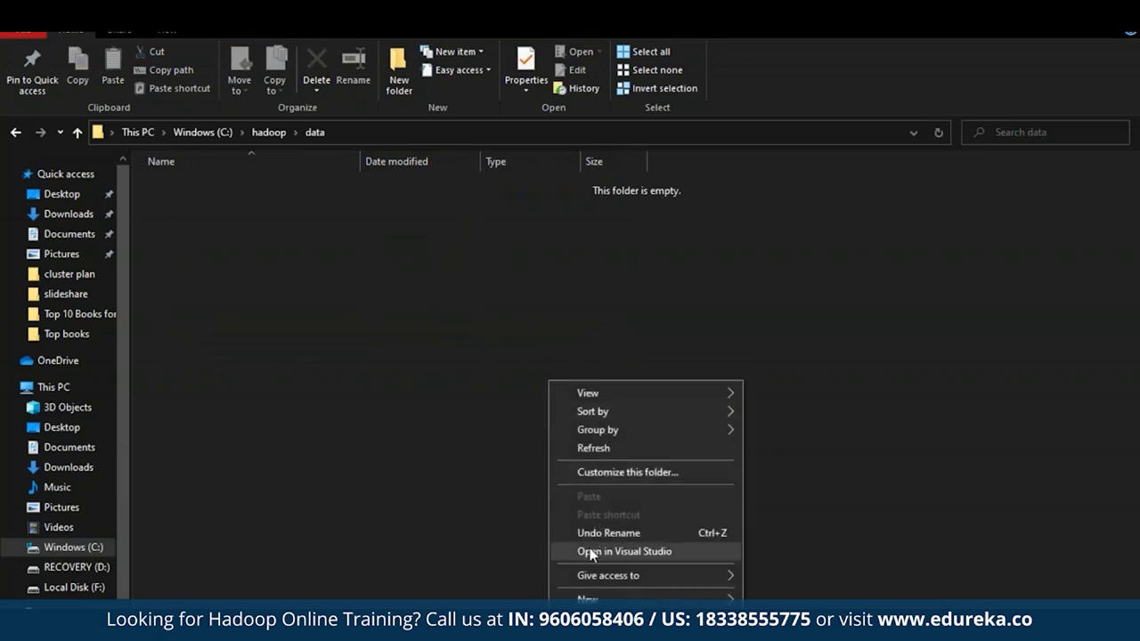
mouse_move(587, 599)
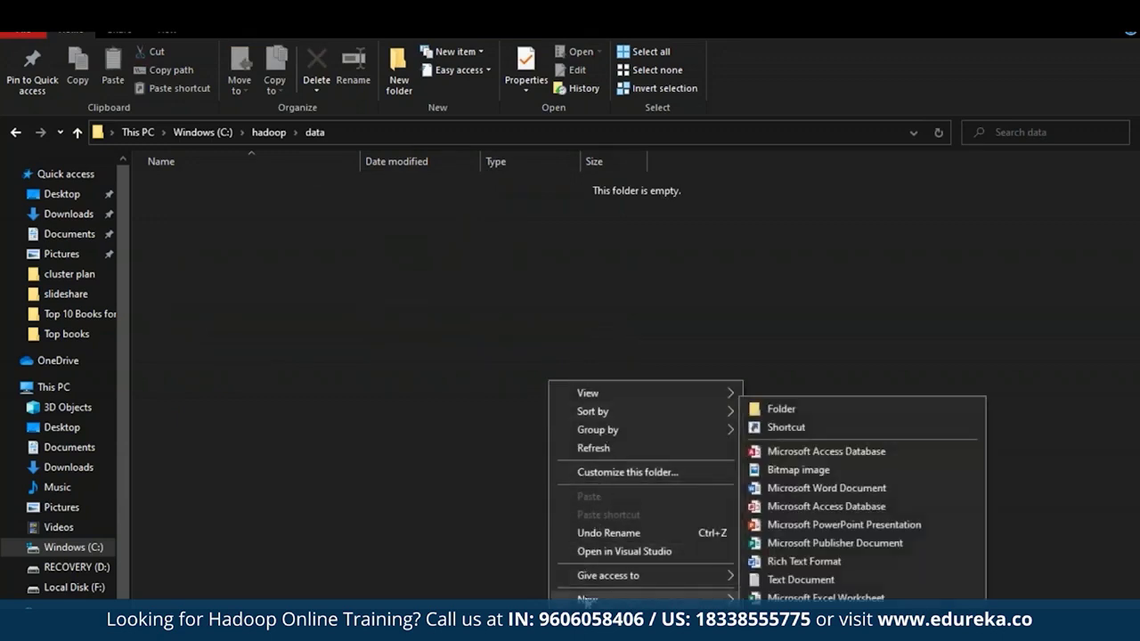
click(801, 409)
text(namenode)
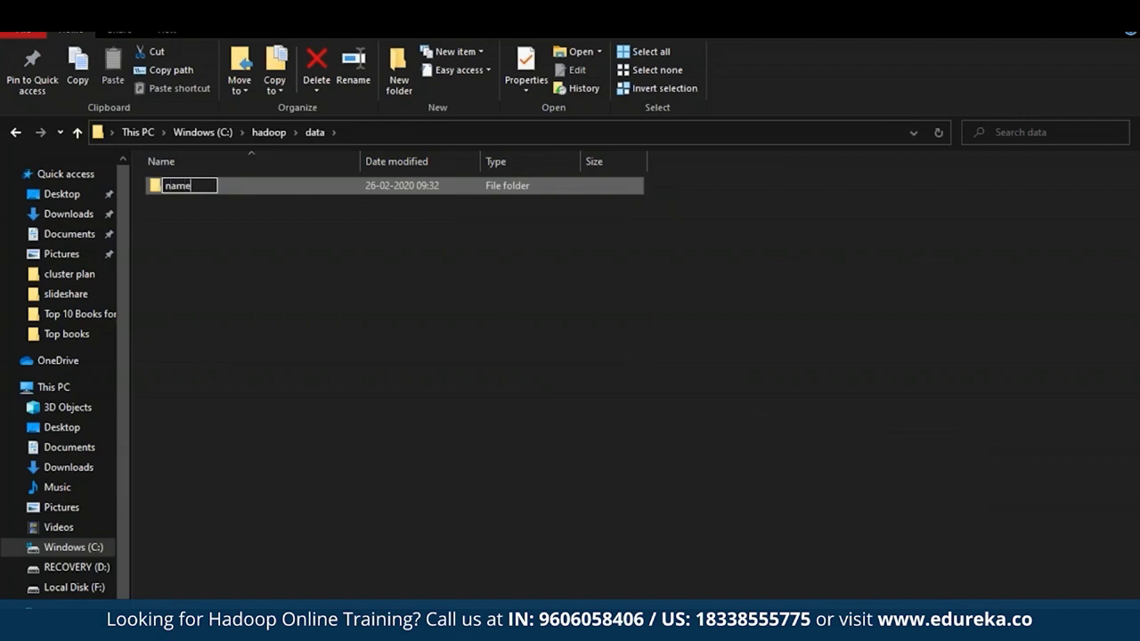
right_click(552, 294)
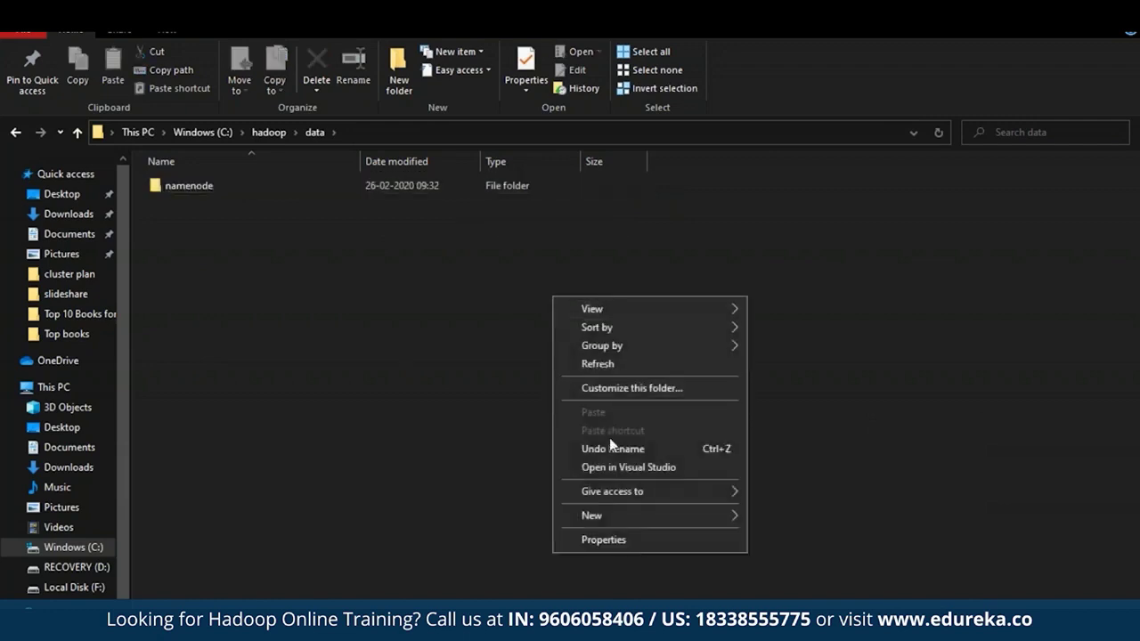
mouse_move(605, 527)
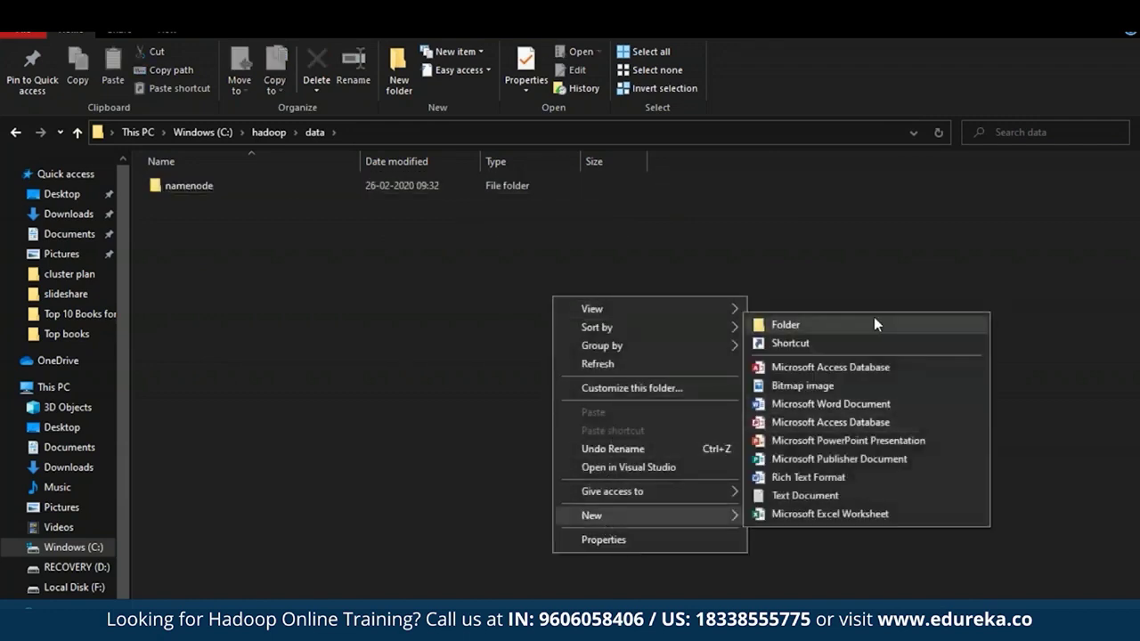
click(874, 322)
text(datanode)
key(Return)
key(Return)
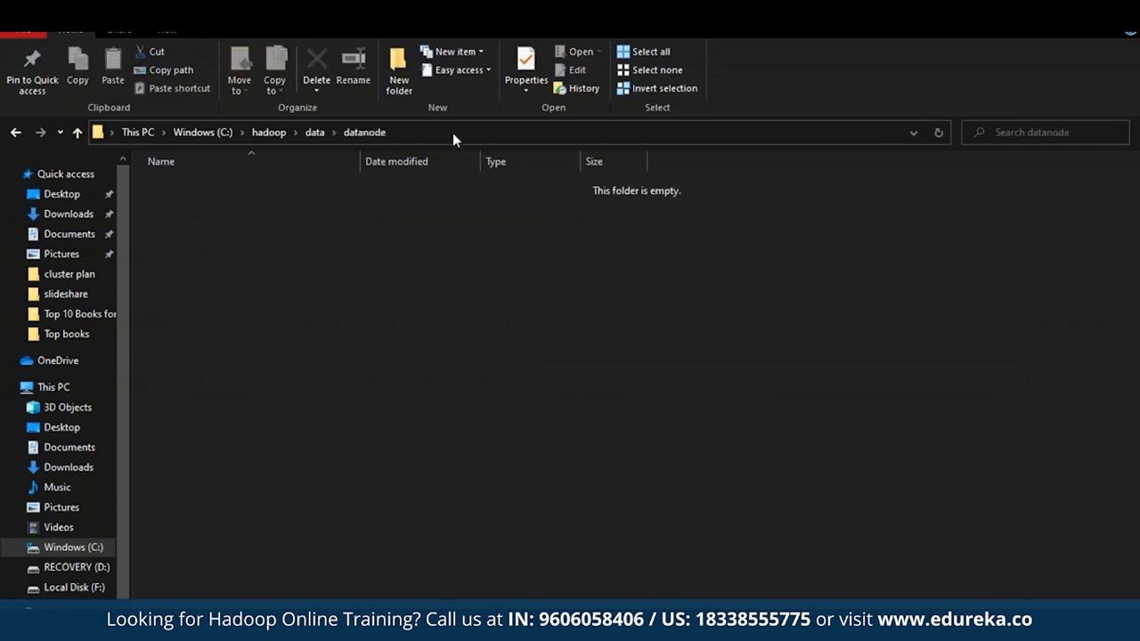
Look up the full paths of the datanode and namenode folders inside C:\hadoop\data.
click(453, 132)
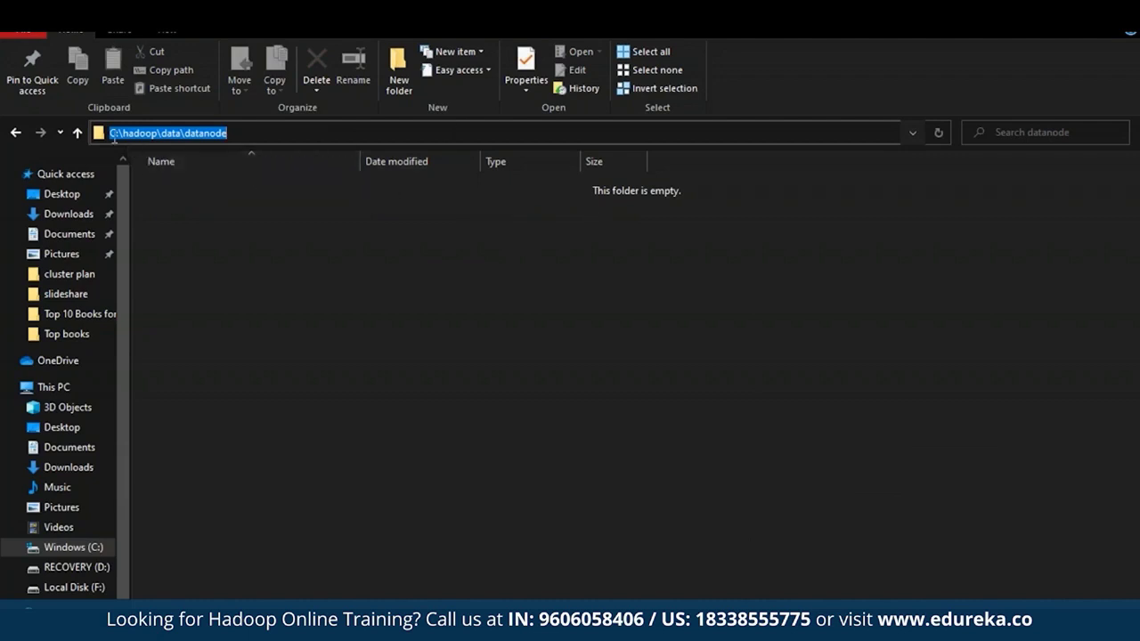
click(14, 133)
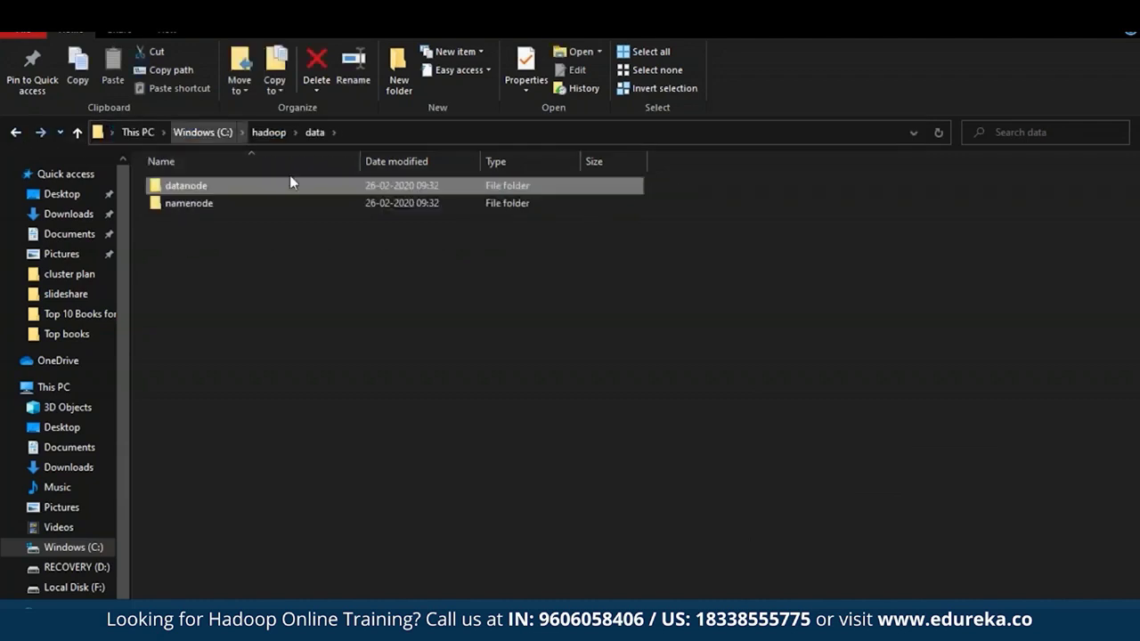
double_click(252, 204)
click(427, 139)
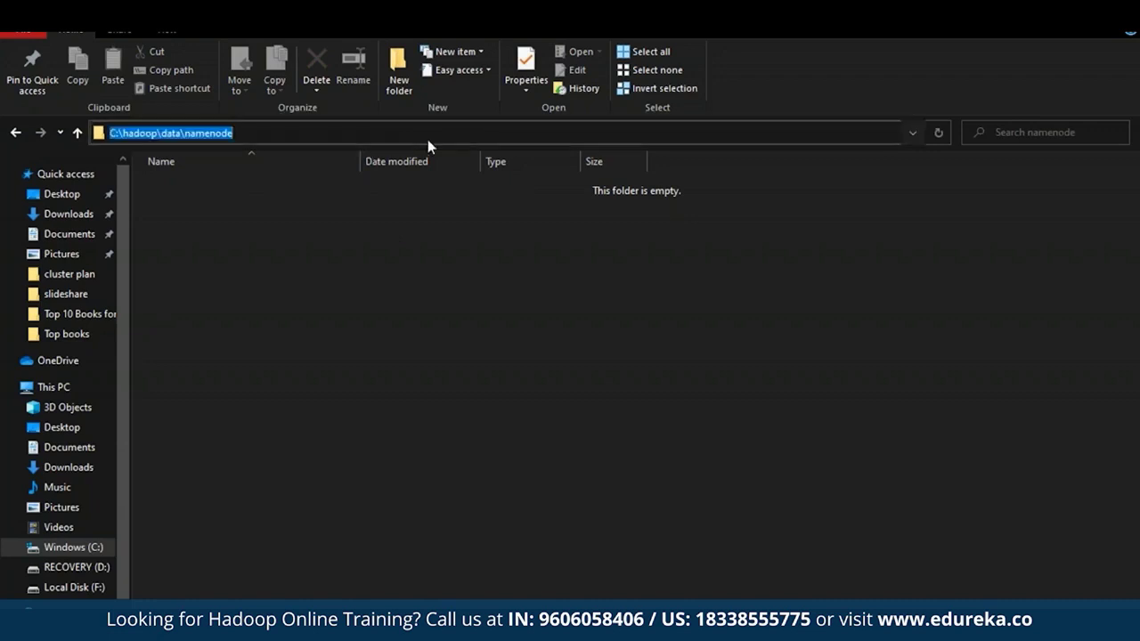
click(14, 133)
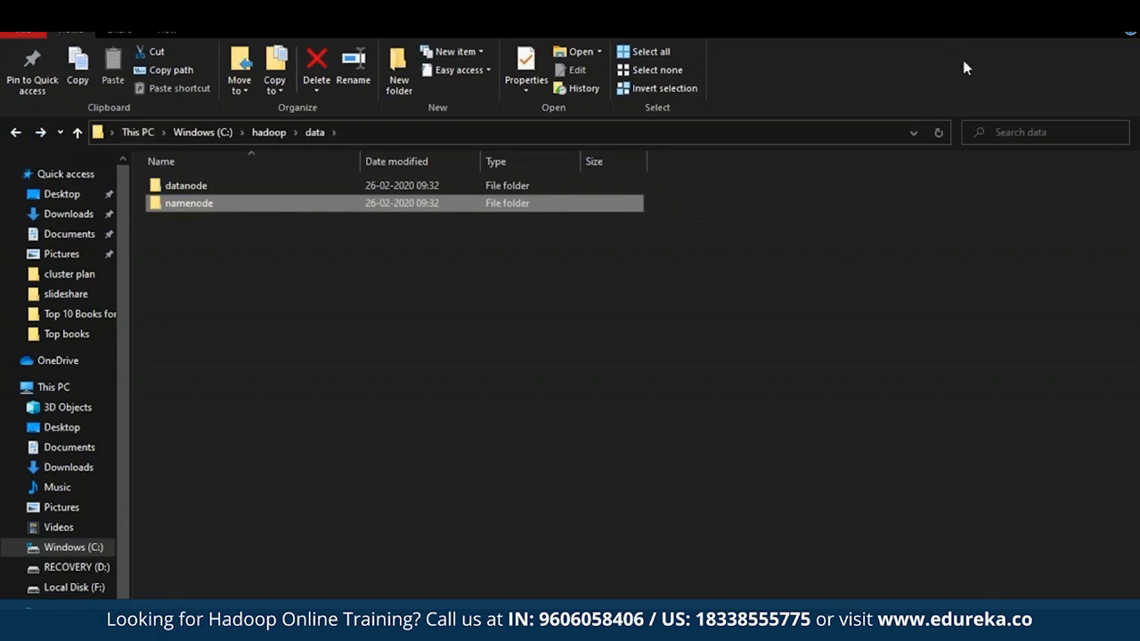
Switch to Notepad++ and add dfs.replication with value 1, dfs.namenode.name.dir and dfs.datanode.data.dir with C:\hadoop-2.8.0\data paths to the configuration element of hdfs-site.xml.
key(alt+Tab)
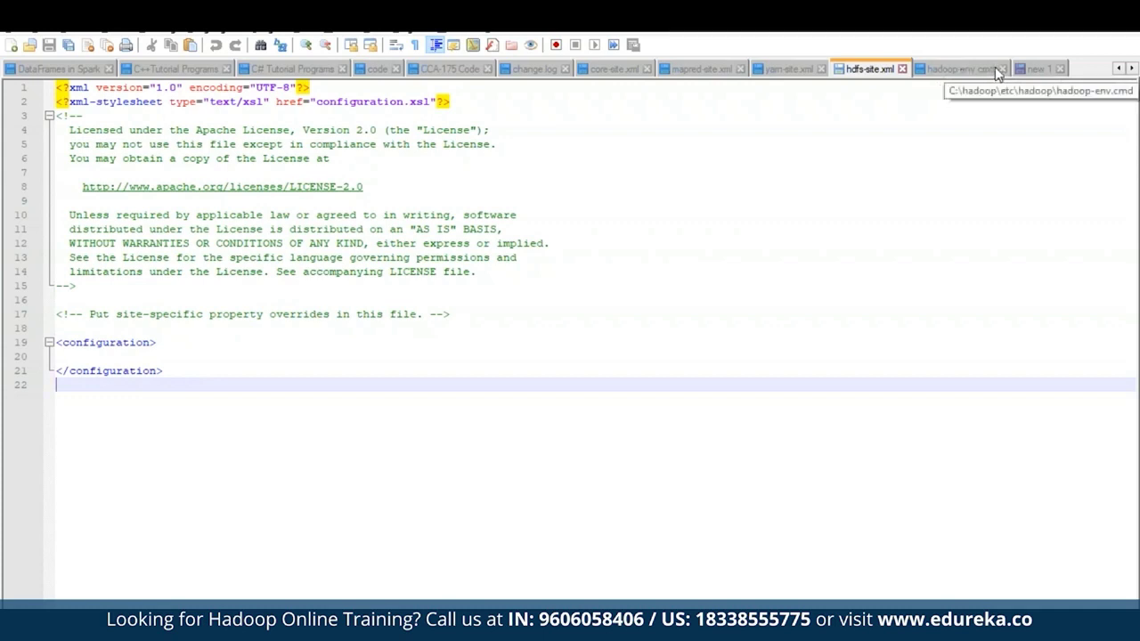
click(59, 357)
text(<property> <name>dfs.replication</name> <value>1</value> </property> <property> <name>dfs.namenode.name.dir</name> <value>C:\hadoop-2.8.0\data\namenode</value> </property> <property> <name>dfs.datanode.data.dir</name> <value>C:\hadoop-2.8.0\data\datanode</value> </property>)
key(ctrl+alt+shift+b)
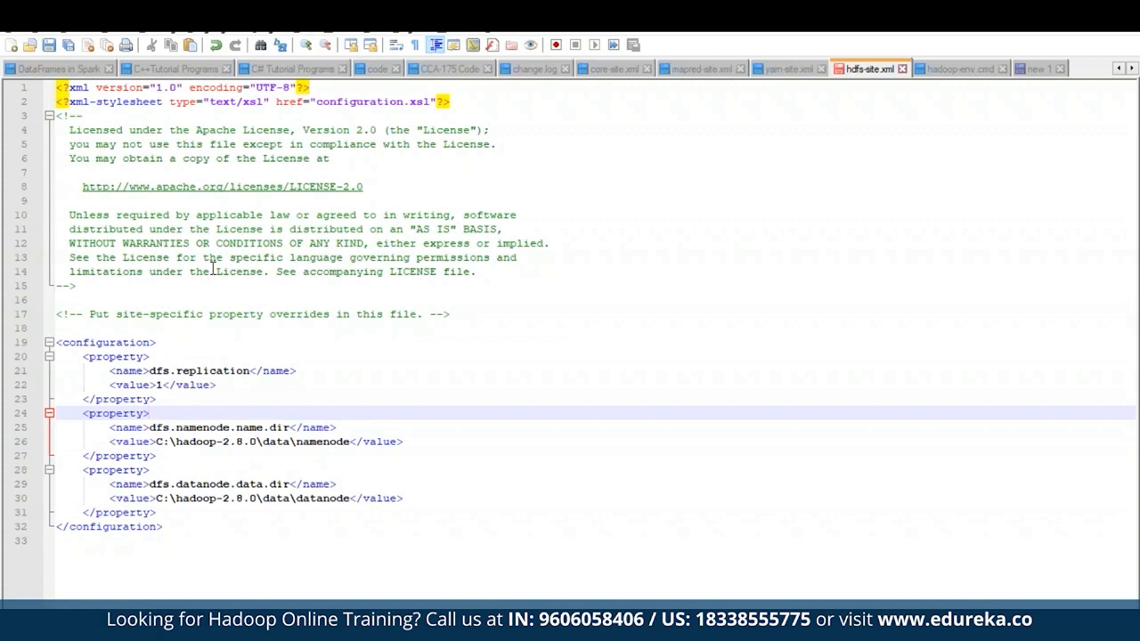
click(161, 384)
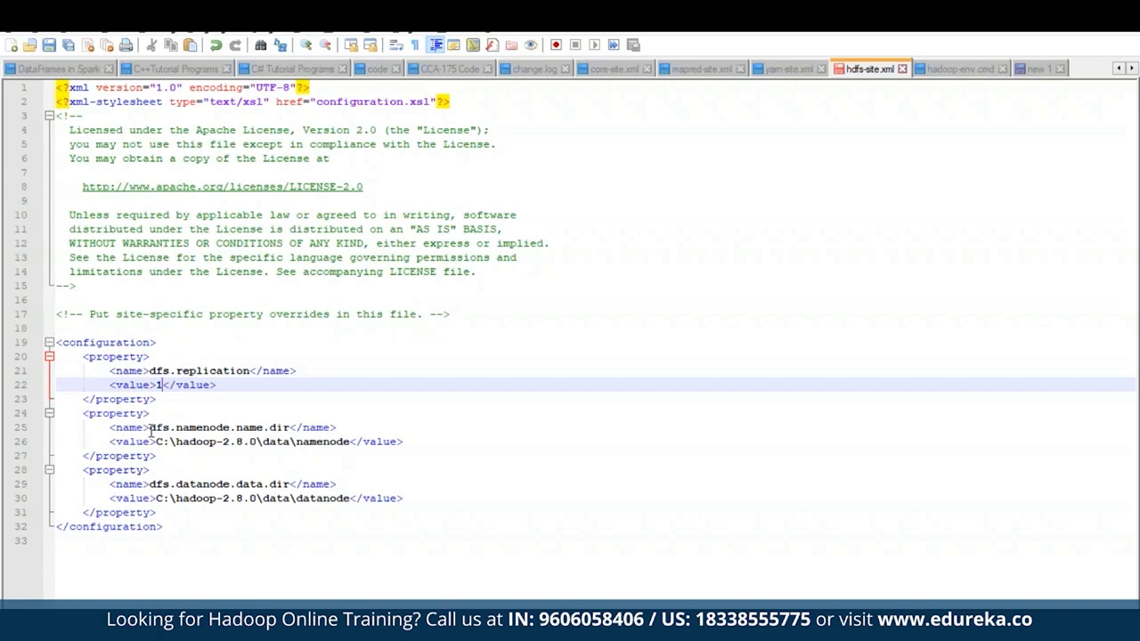
Set the dfs.namenode.name.dir value in hdfs-site.xml to C:\hadoop\data\namenode.
drag(156, 442, 341, 447)
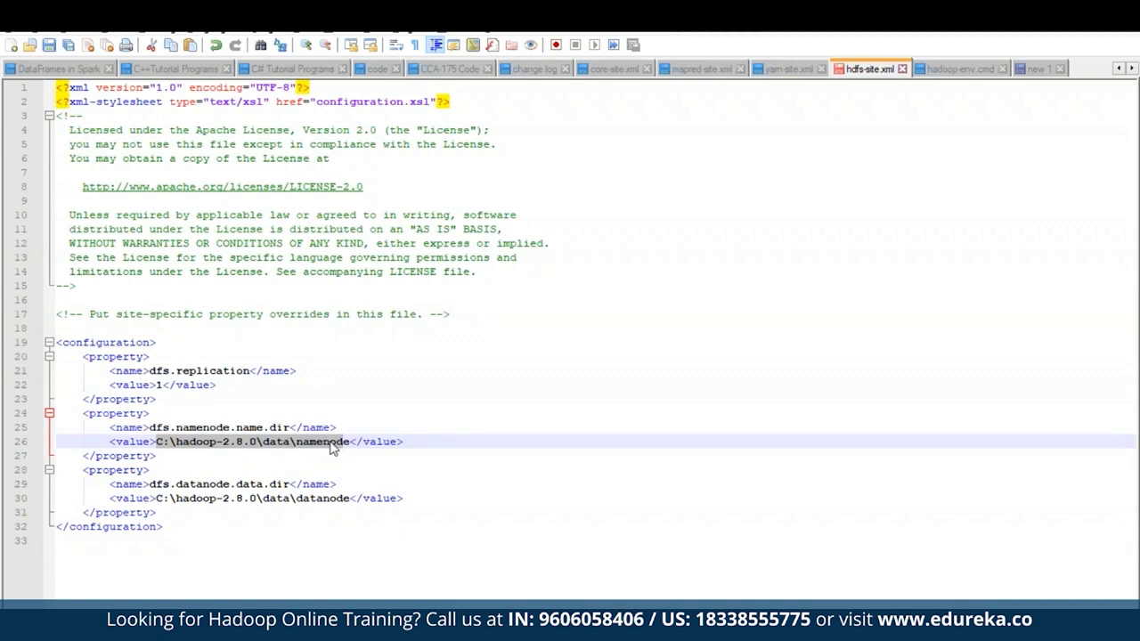
click(259, 441)
key(BackSpace)
key(BackSpace)
key(BackSpace)
key(BackSpace)
key(BackSpace)
key(BackSpace)
Set the dfs.datanode.data.dir value in hdfs-site.xml to C:\hadoop\data\datanode and save the file.
click(257, 500)
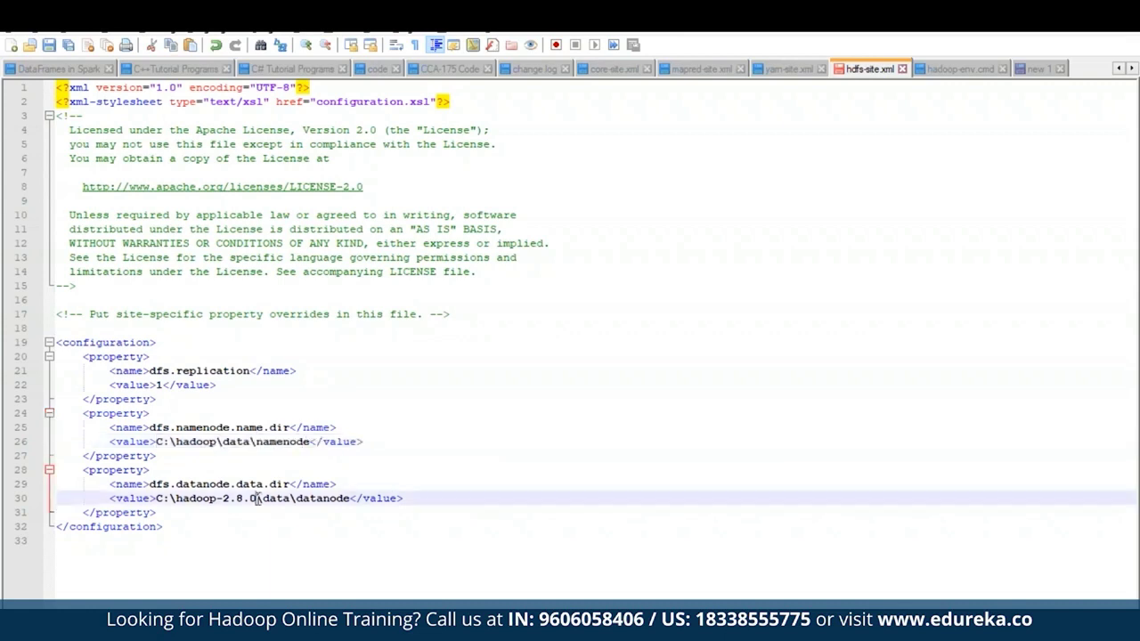
key(BackSpace)
key(BackSpace)
key(BackSpace)
key(BackSpace)
key(BackSpace)
key(BackSpace)
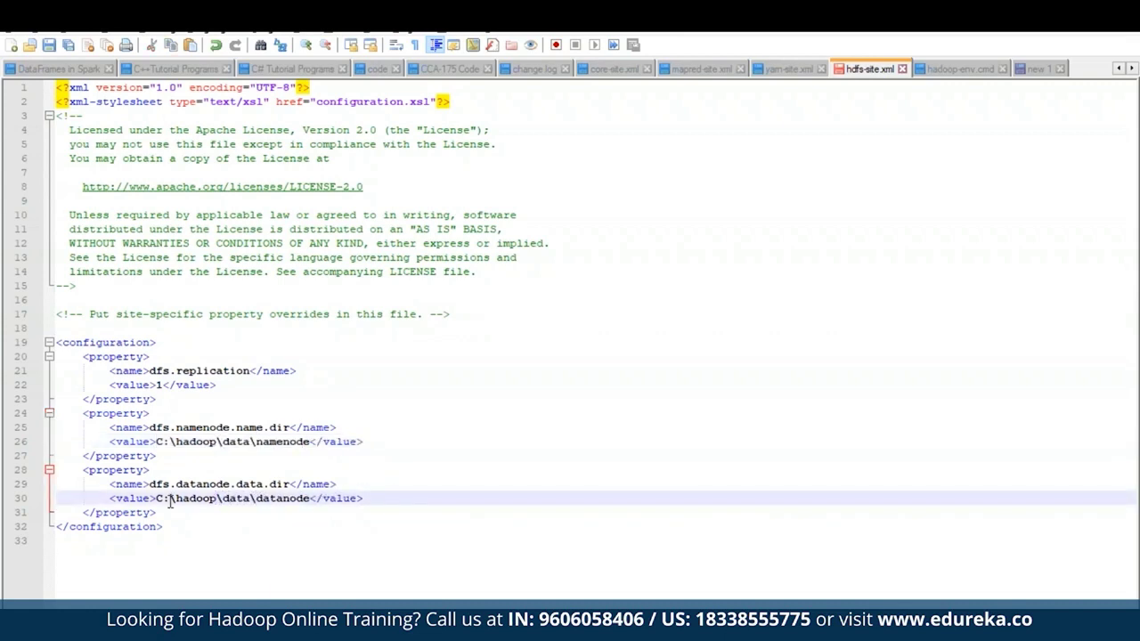
click(258, 536)
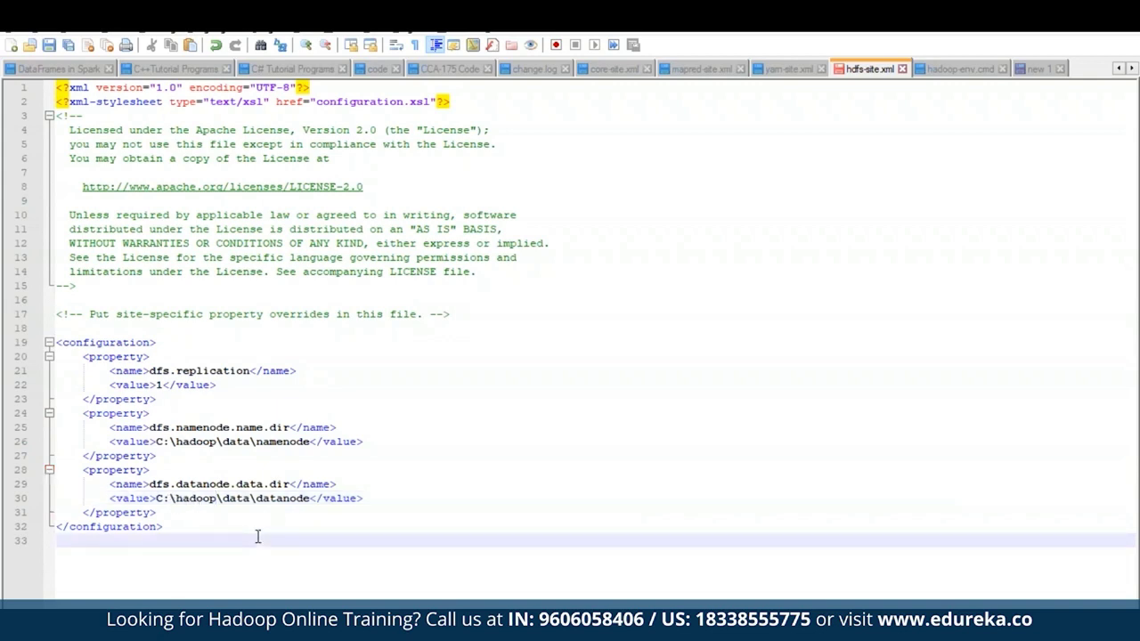
click(49, 47)
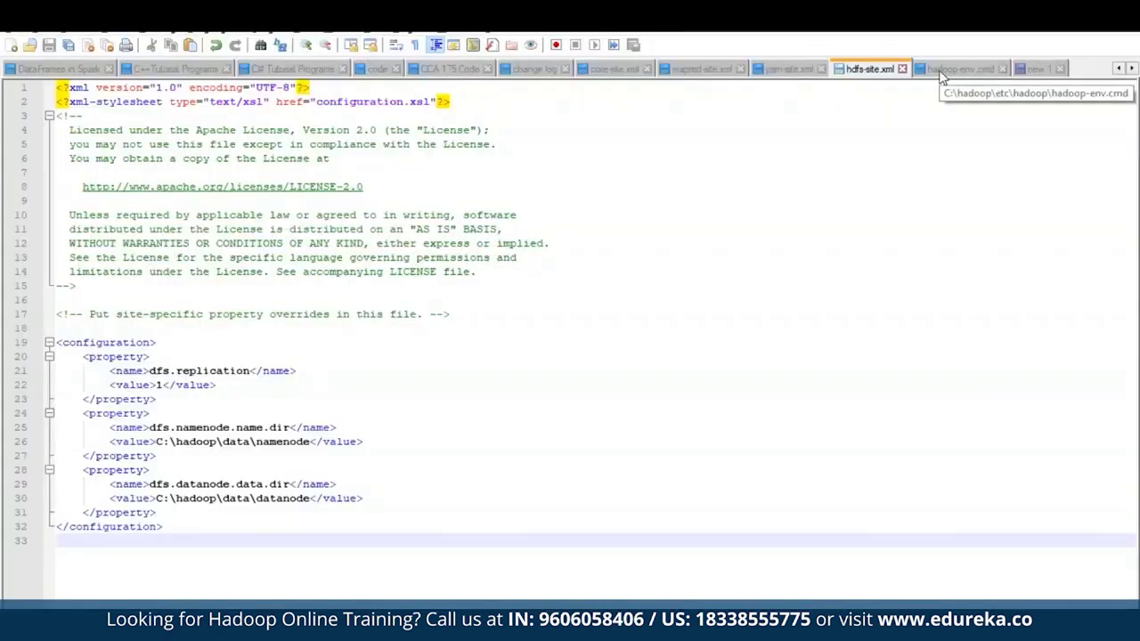
In hadoop-env.cmd, replace %JAVA_HOME% in the set JAVA_HOME line with C:\Java\jdk1.8.0_241\bin, taken from the Windows environment variables.
click(957, 68)
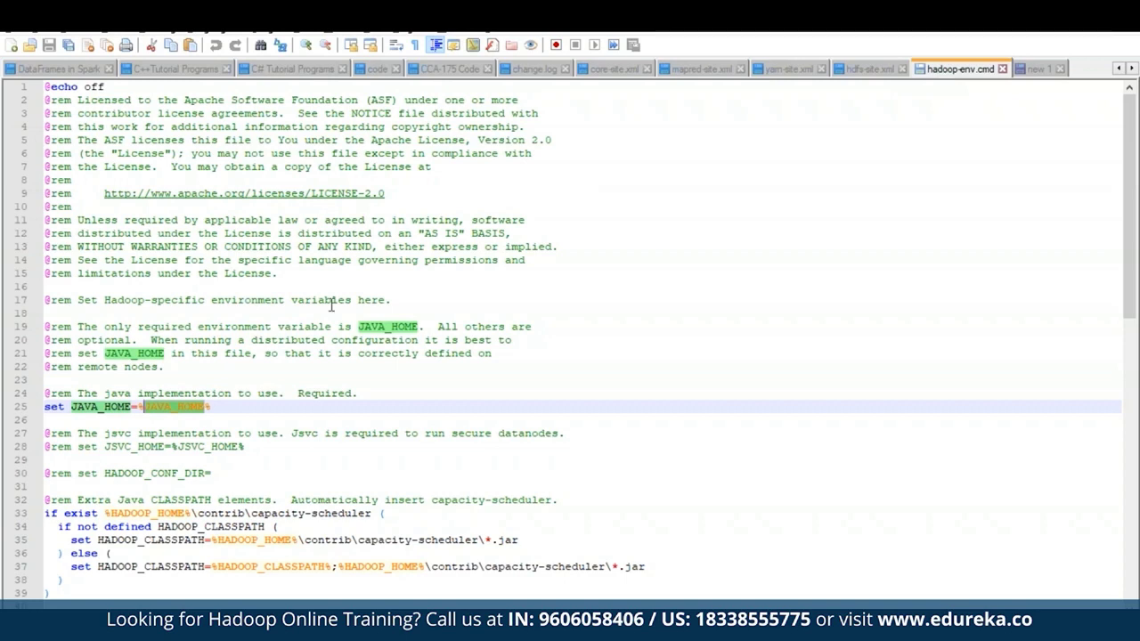
click(212, 406)
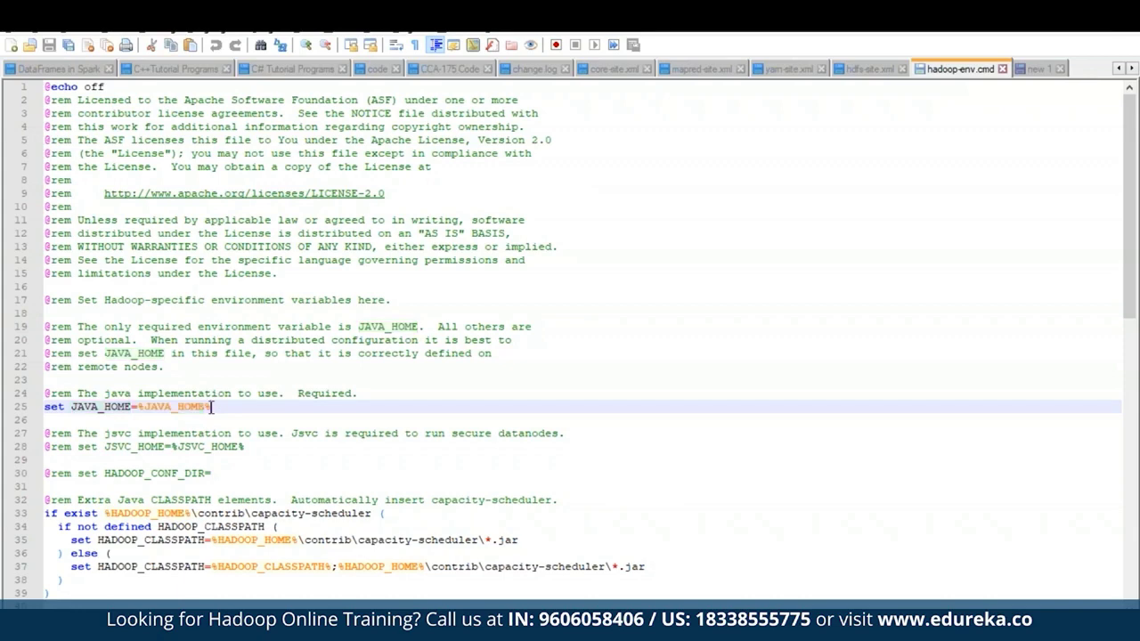
key(shift+Left)
key(shift+Left)
key(shift+Left)
key(shift+Left)
key(shift+Left)
key(shift+Left)
key(shift+Left)
key(shift+Left)
key(shift+Left)
key(shift+Left)
key(shift+Left)
key(BackSpace)
key(super)
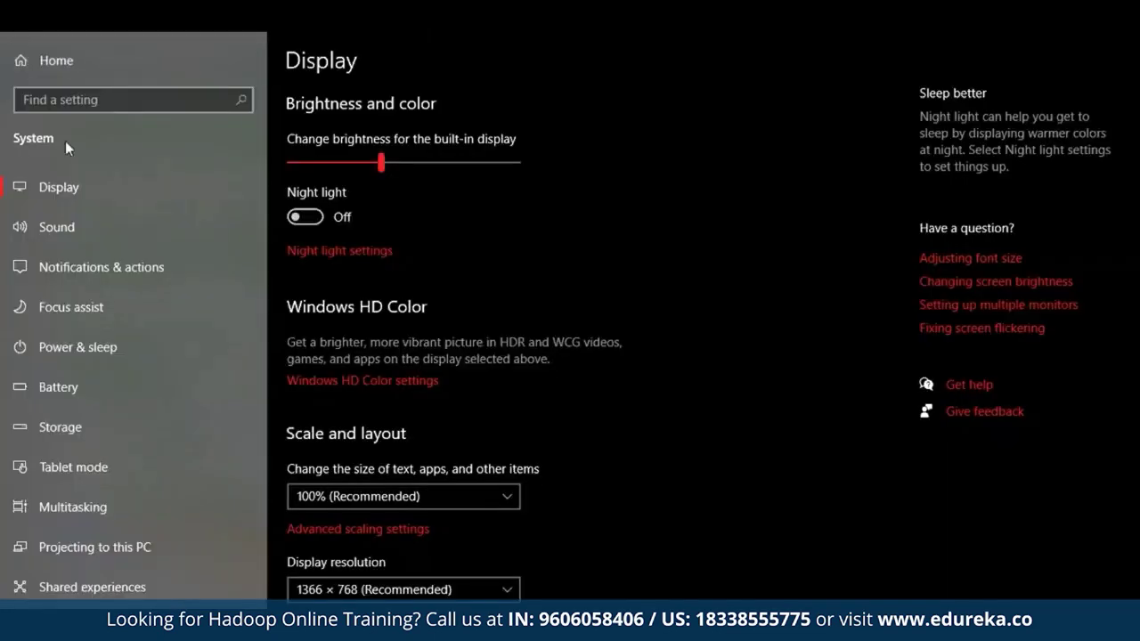
text(env)
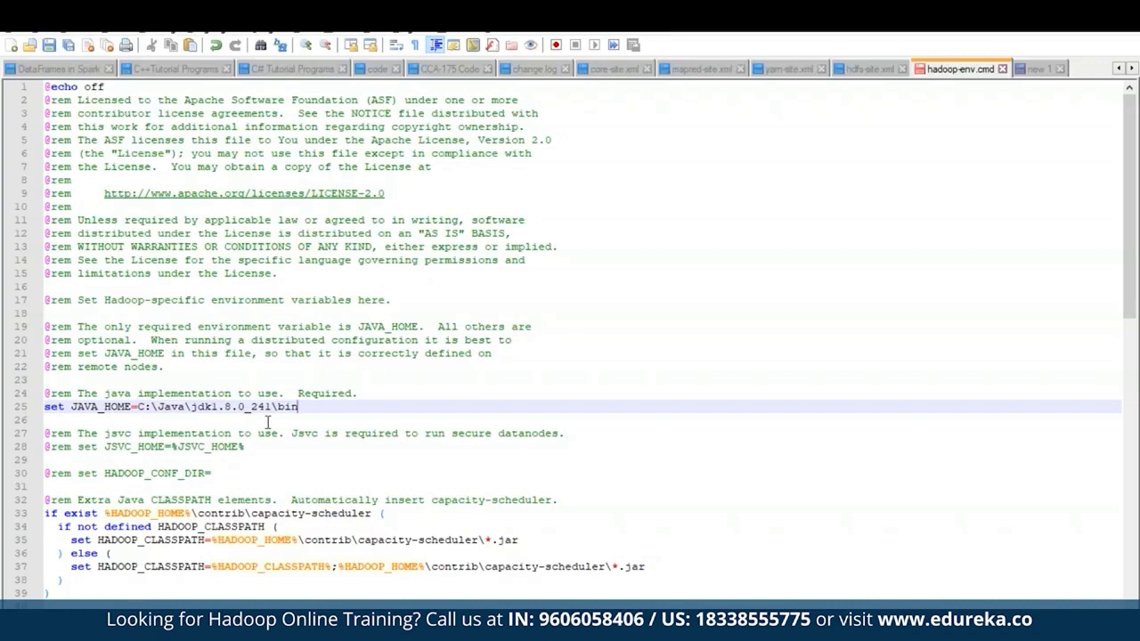
Shorten the JAVA_HOME path in hadoop-env.cmd to C:\Java\jdk1.8.0_241 and save the file.
key(BackSpace)
key(BackSpace)
key(BackSpace)
key(BackSpace)
click(49, 45)
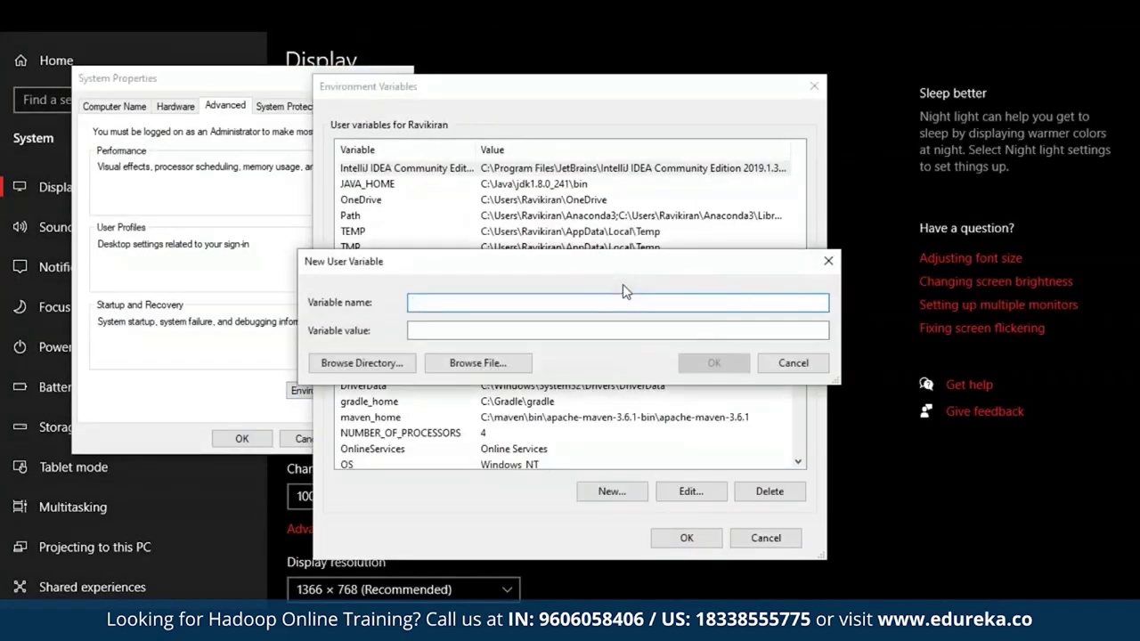
Create the user environment variable HADOOP_HOME with the value C:\hadoop\bin.
text(HADOOP_HOME)
click(605, 326)
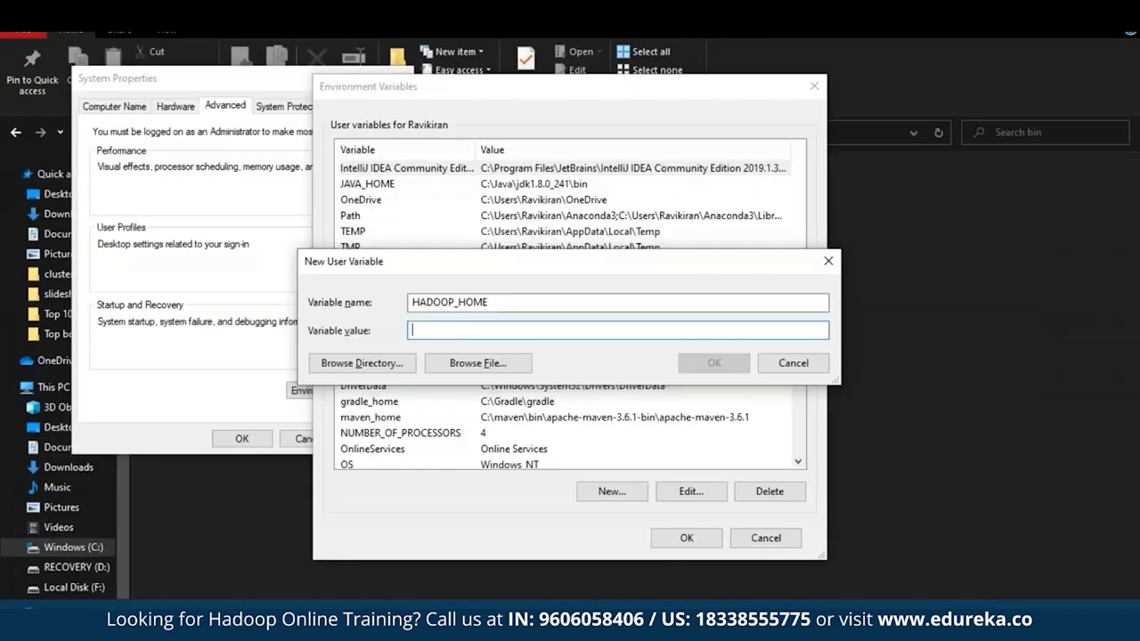
text(C:\hadoop\bin)
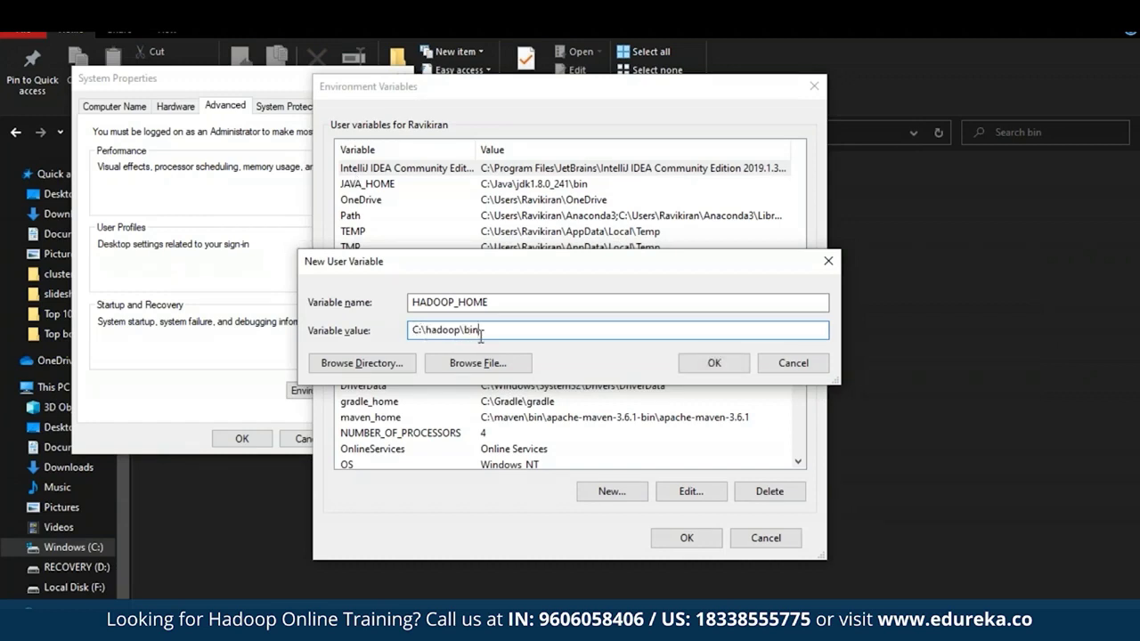
click(696, 365)
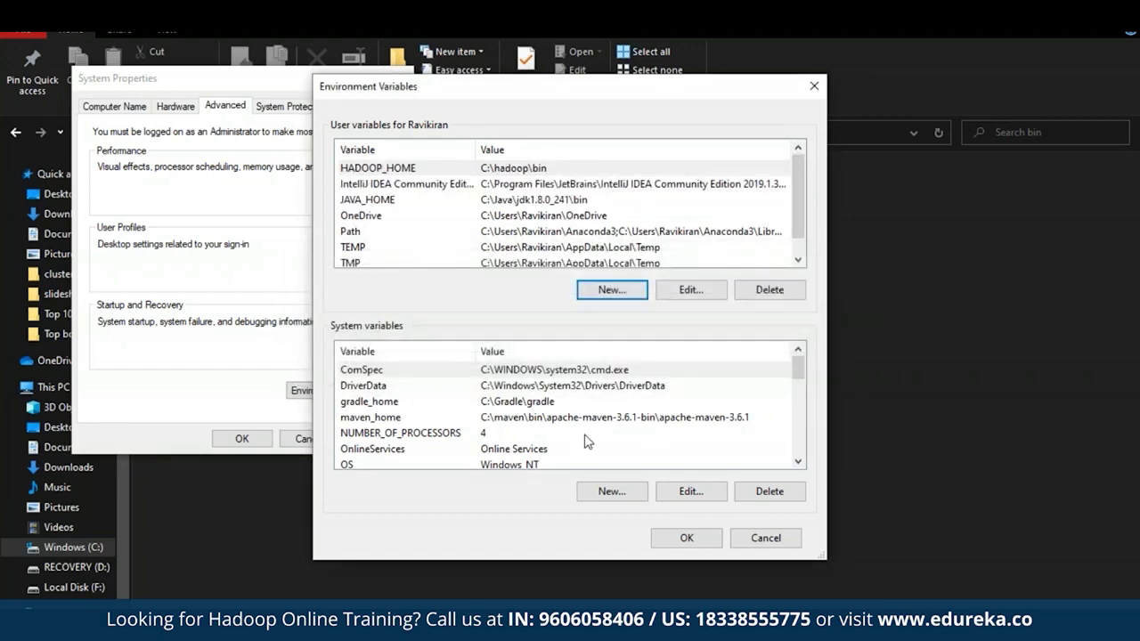
Add C:\hadoop\bin as a new entry in the system Path variable.
scroll(586, 441, down, 2)
scroll(587, 442, up, 2)
scroll(553, 427, down, 2)
double_click(499, 412)
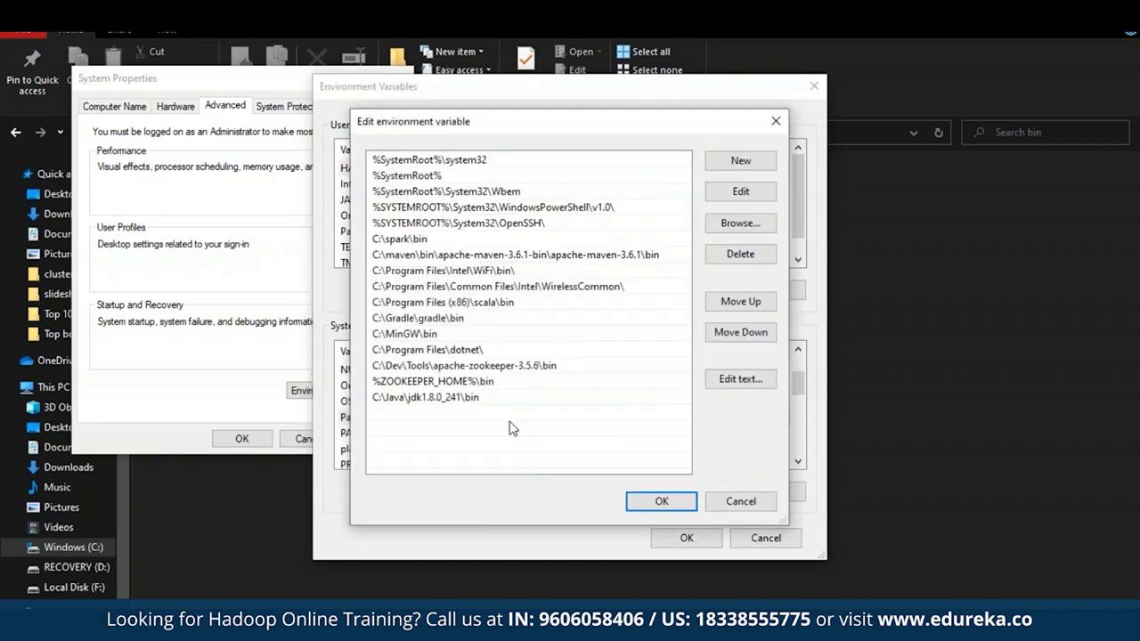
click(742, 163)
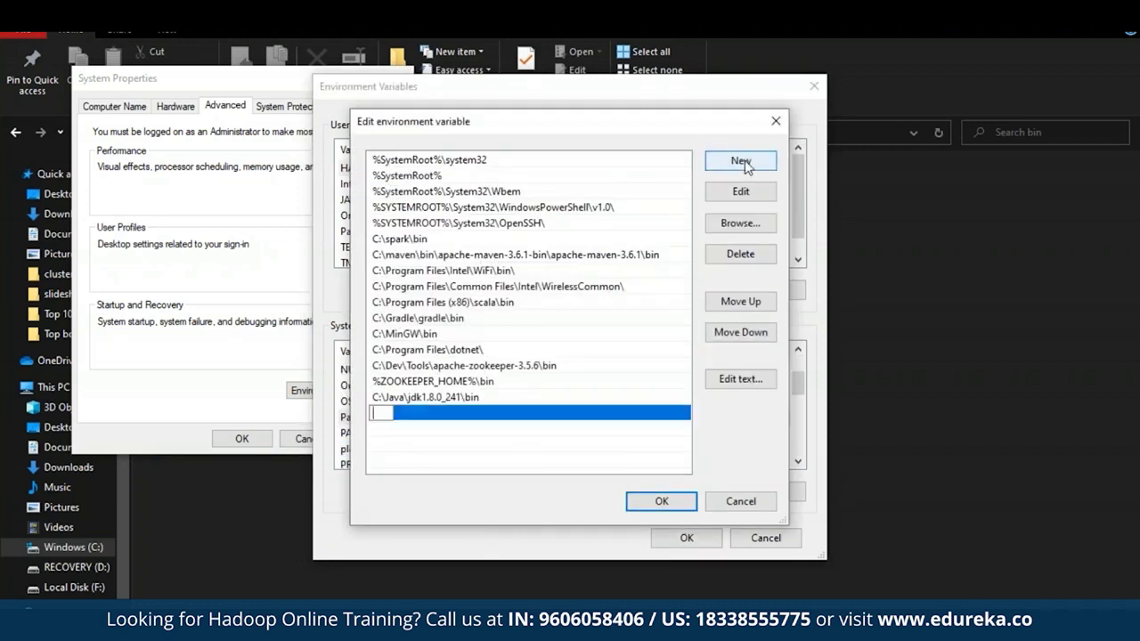
text(C:\hadoop\bin)
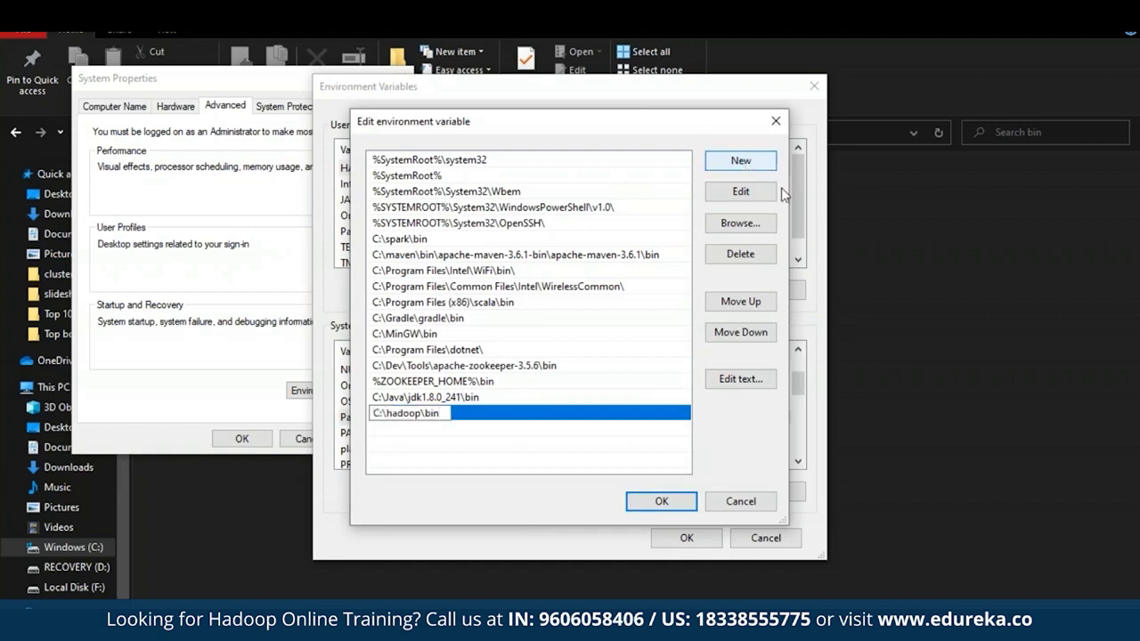
Add the sbin folder's path, C:\hadoop\sbin, to the system Path variable and apply all the environment variable changes.
click(720, 158)
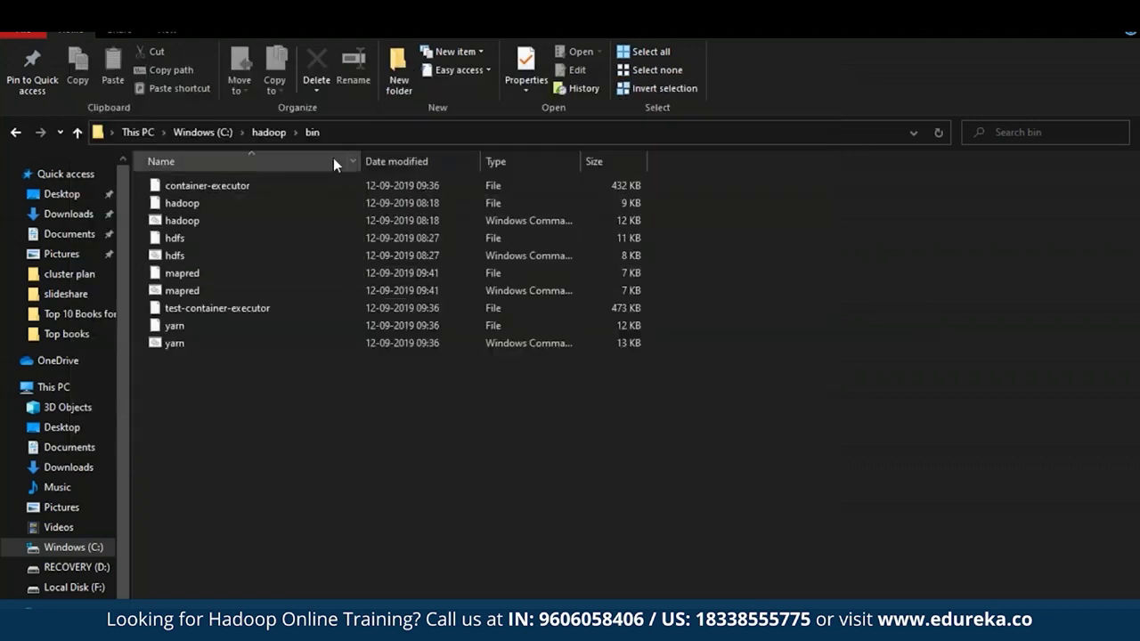
click(274, 131)
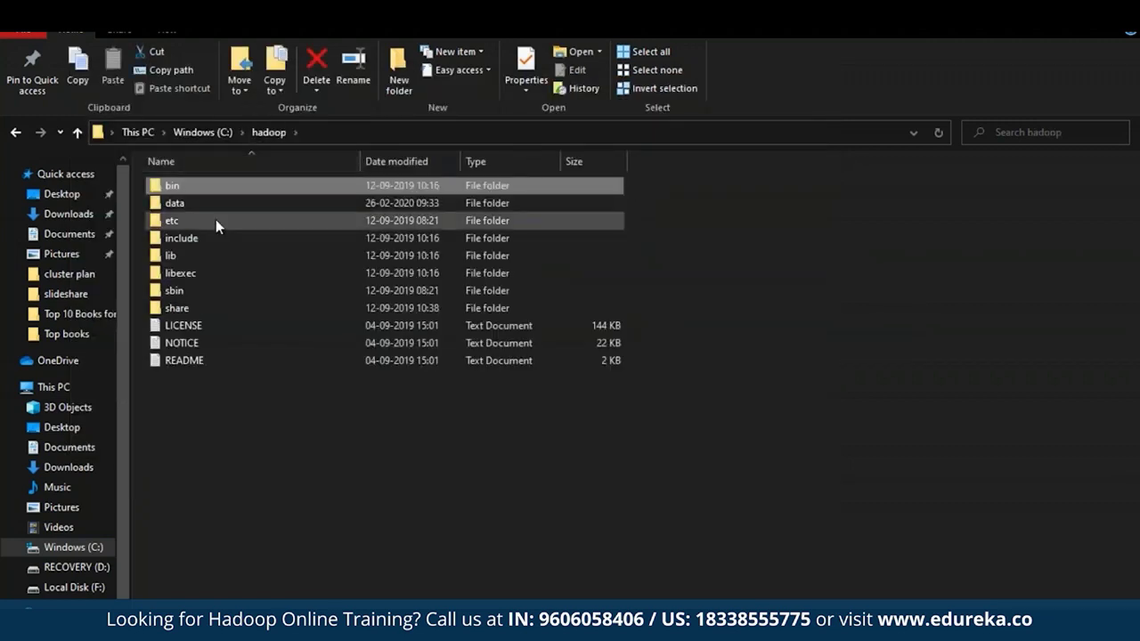
double_click(193, 294)
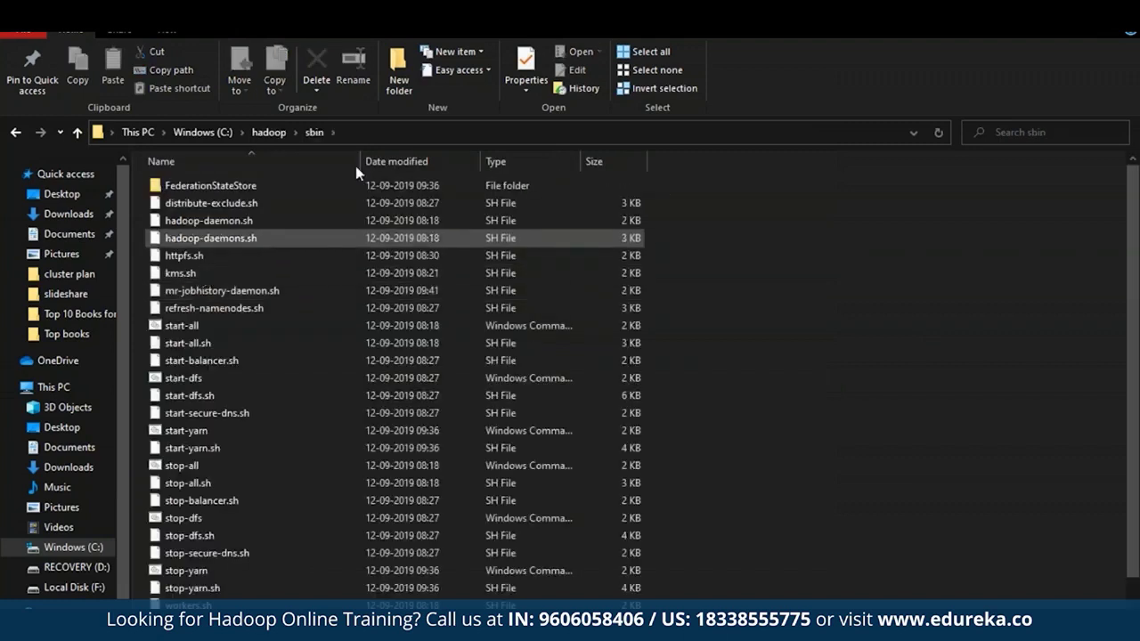
click(384, 133)
key(ctrl+c)
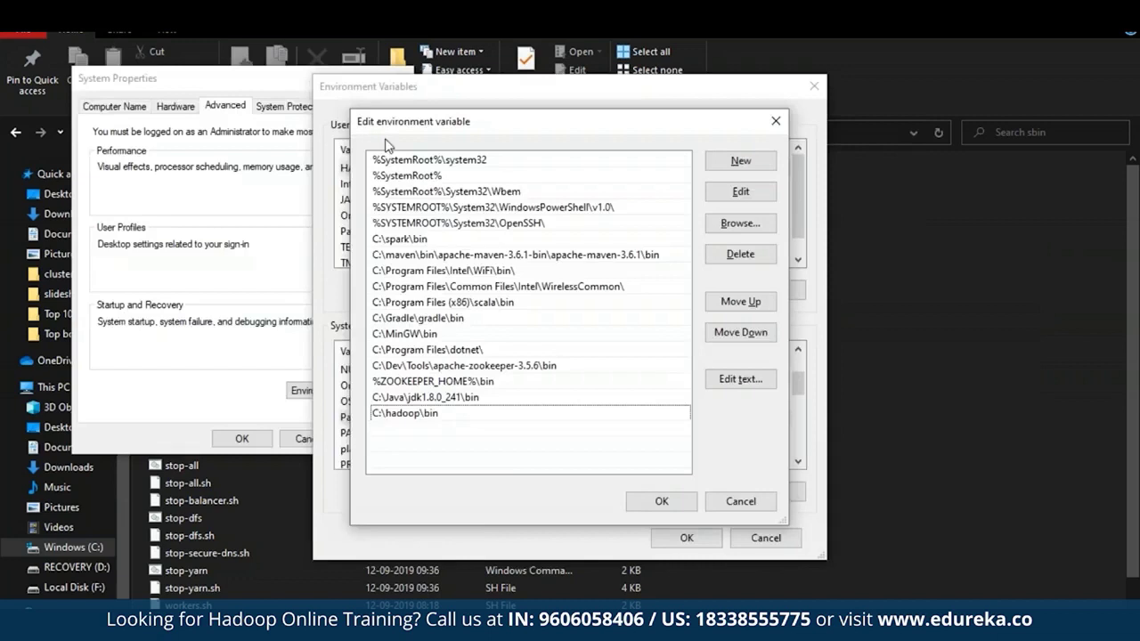
click(744, 161)
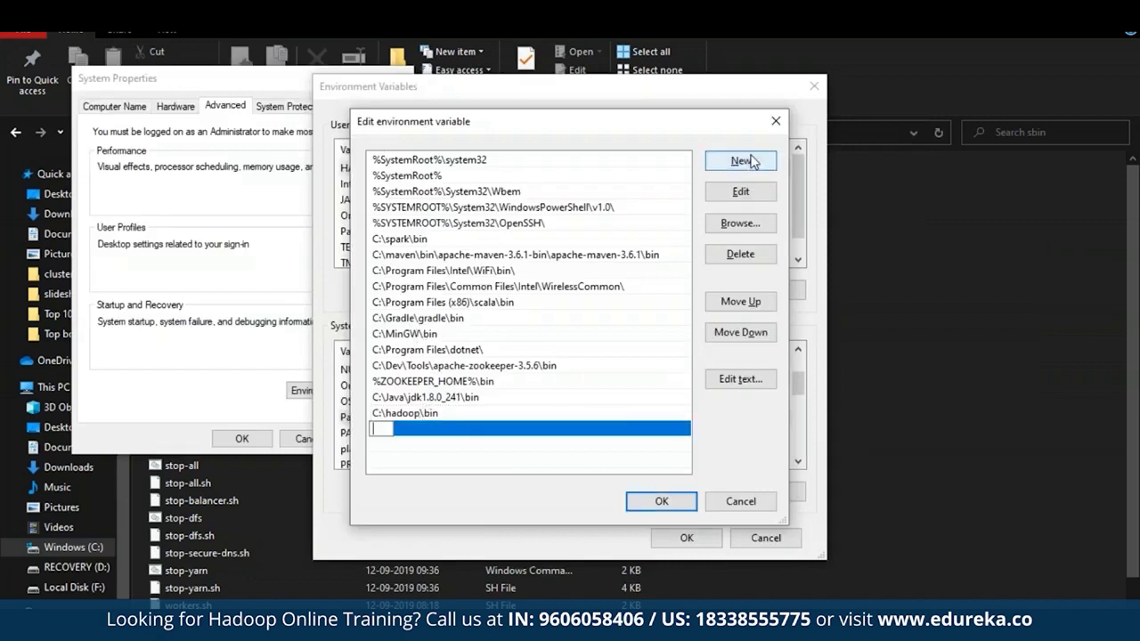
key(ctrl+v)
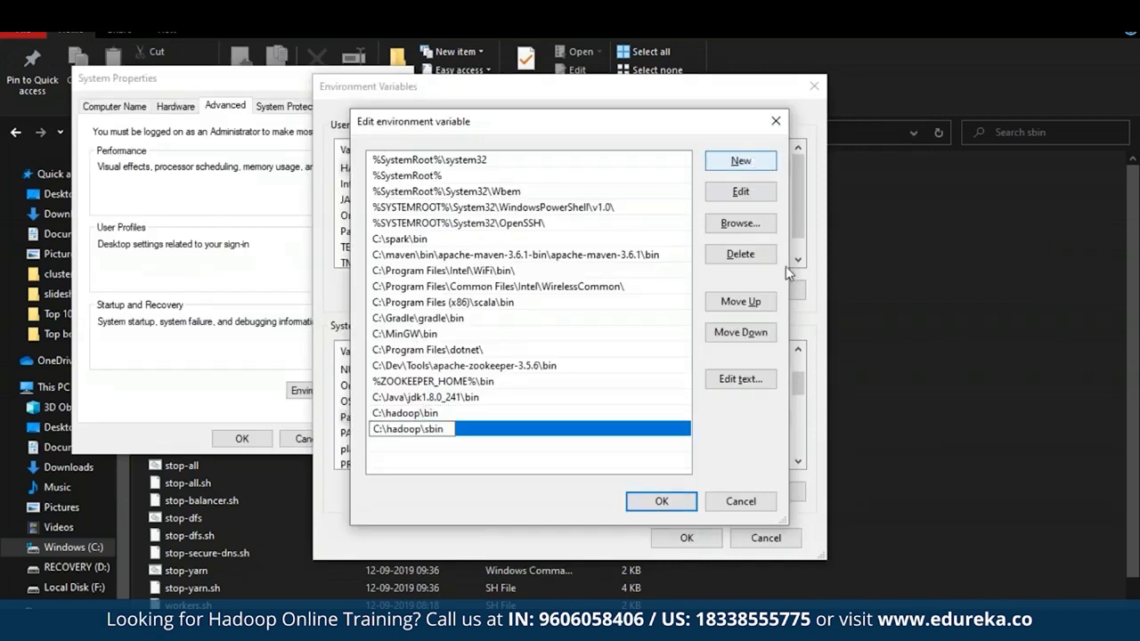
click(662, 500)
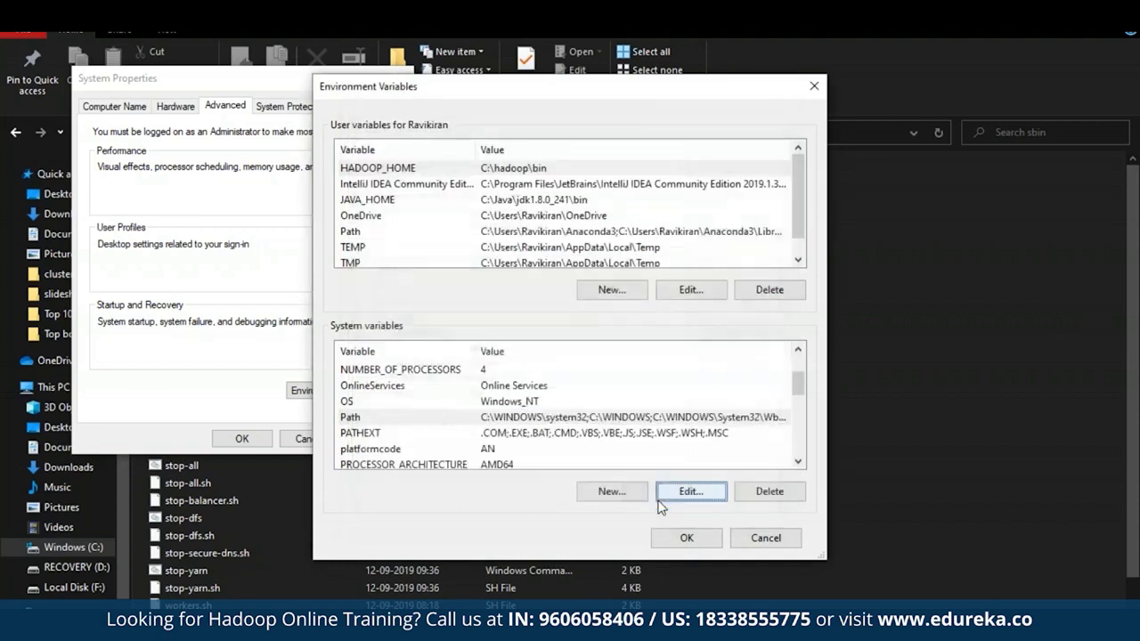
click(677, 539)
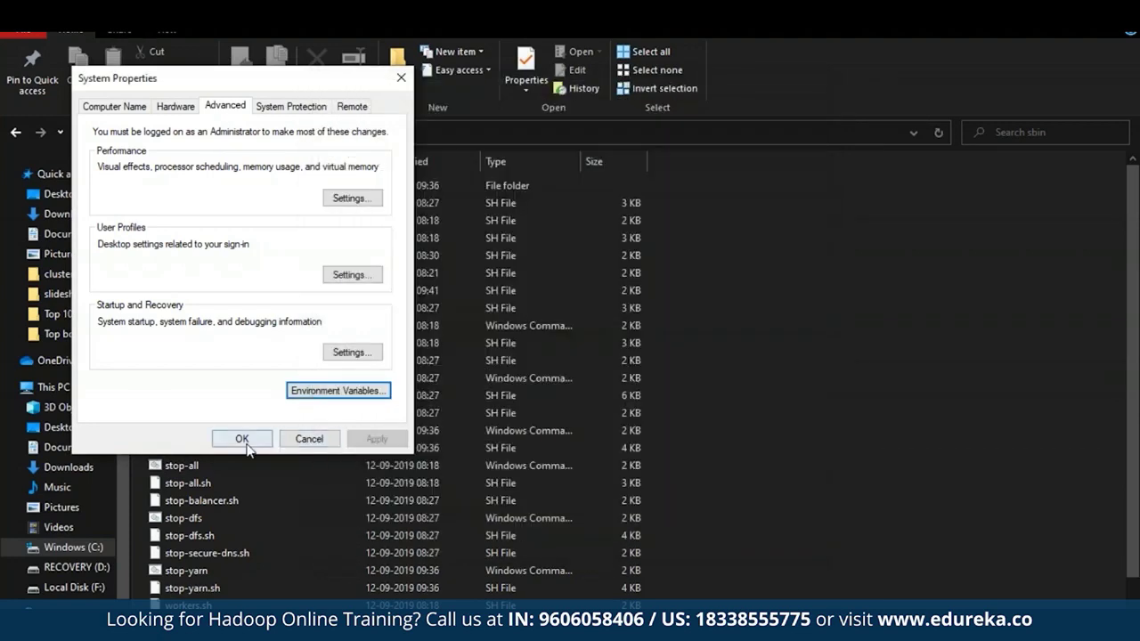
click(245, 439)
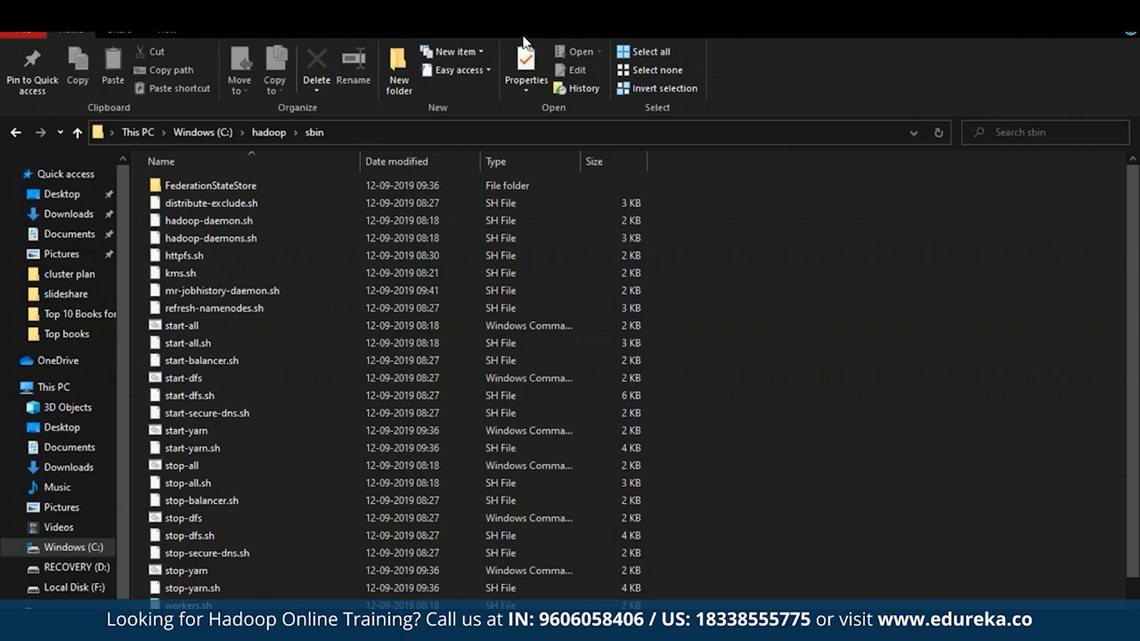
Place HadoopConfiguration-FIXbin (1).rar in C:\hadoop and extract it with 7-Zip into a folder of the same name.
click(268, 132)
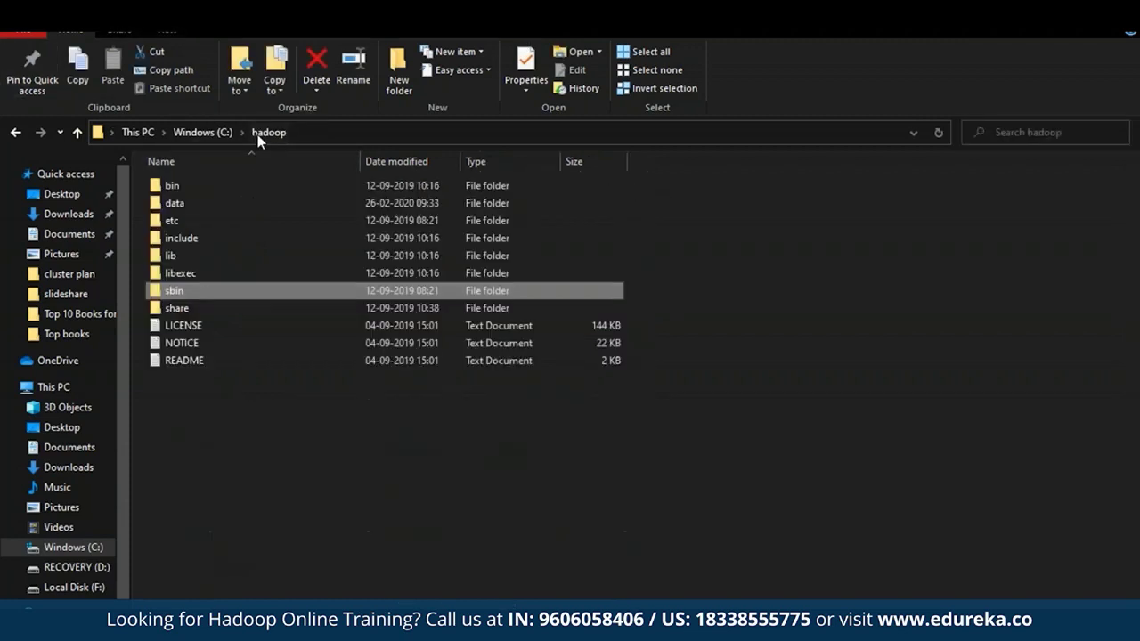
double_click(183, 189)
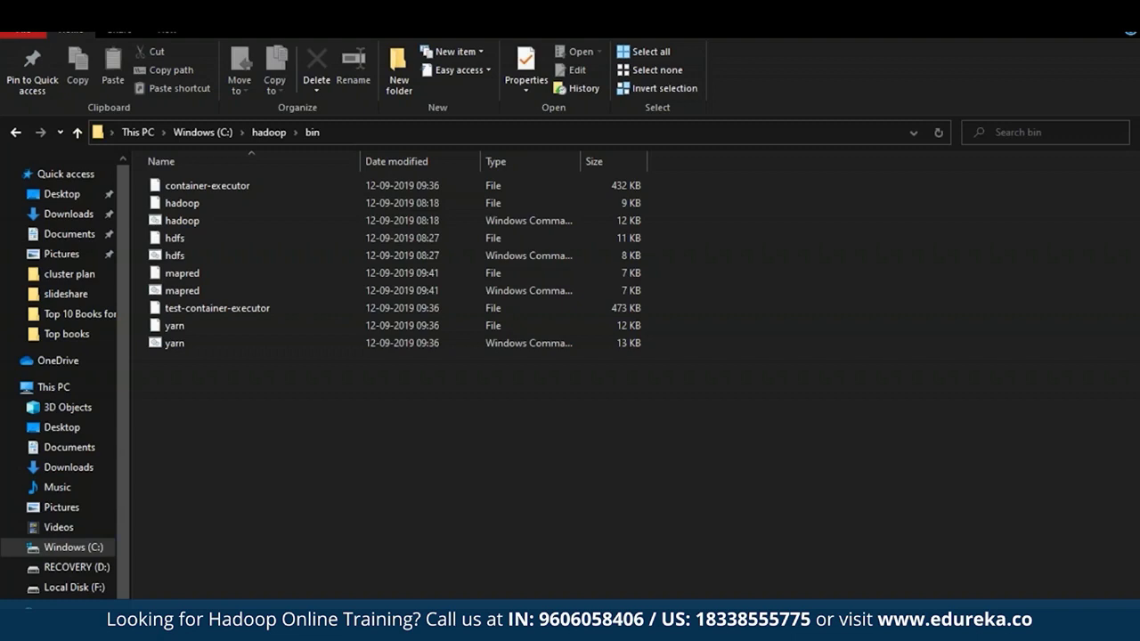
key(alt+Up)
click(407, 383)
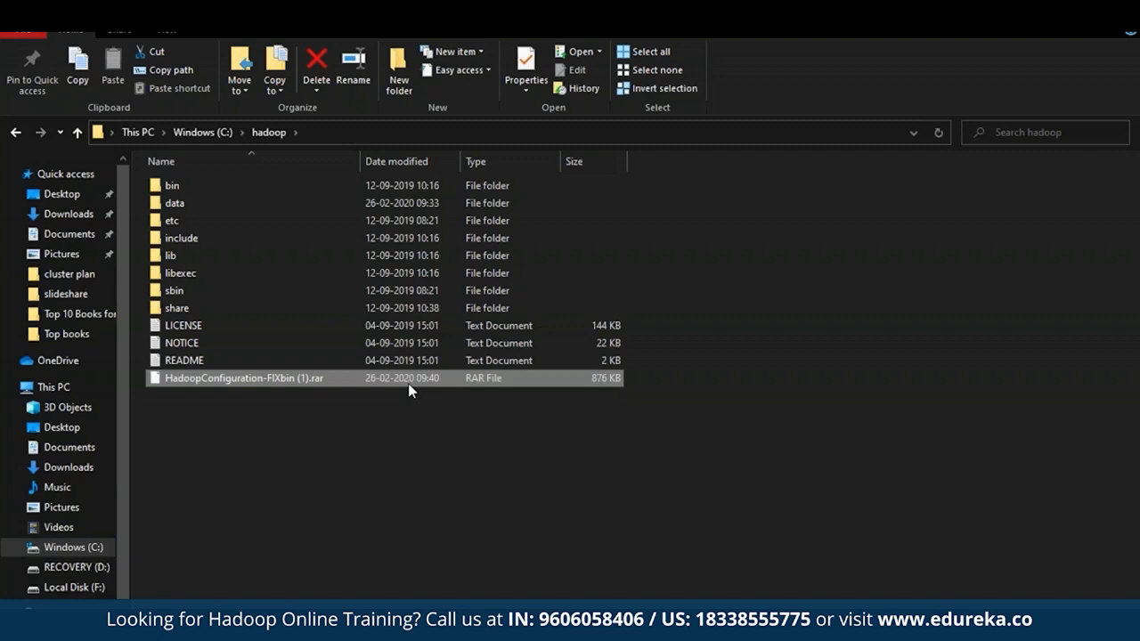
right_click(408, 372)
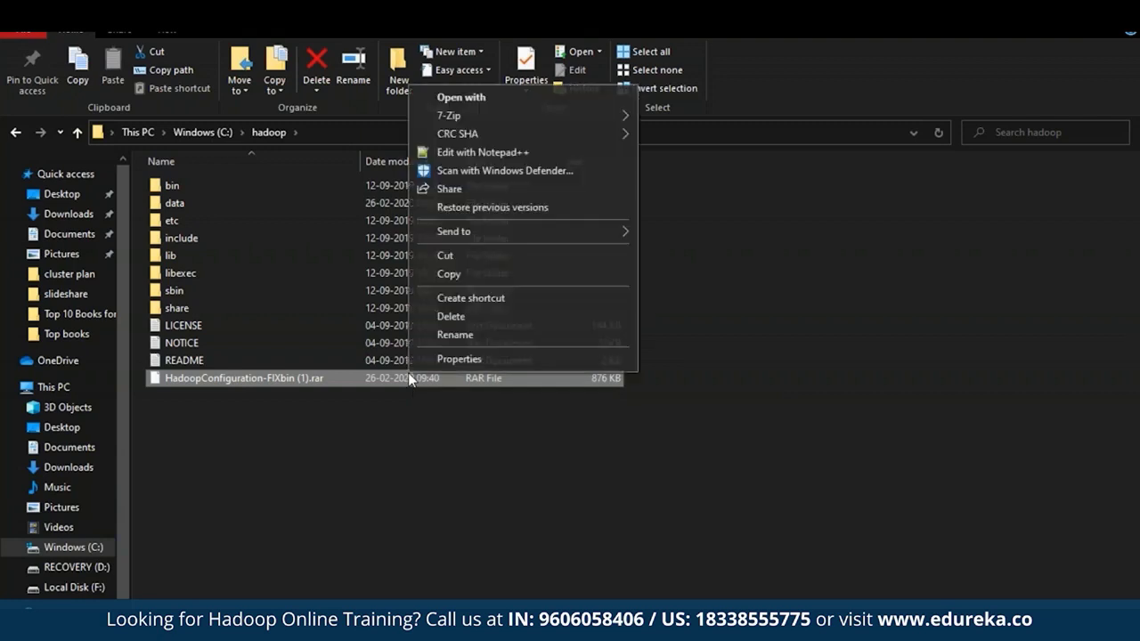
mouse_move(472, 118)
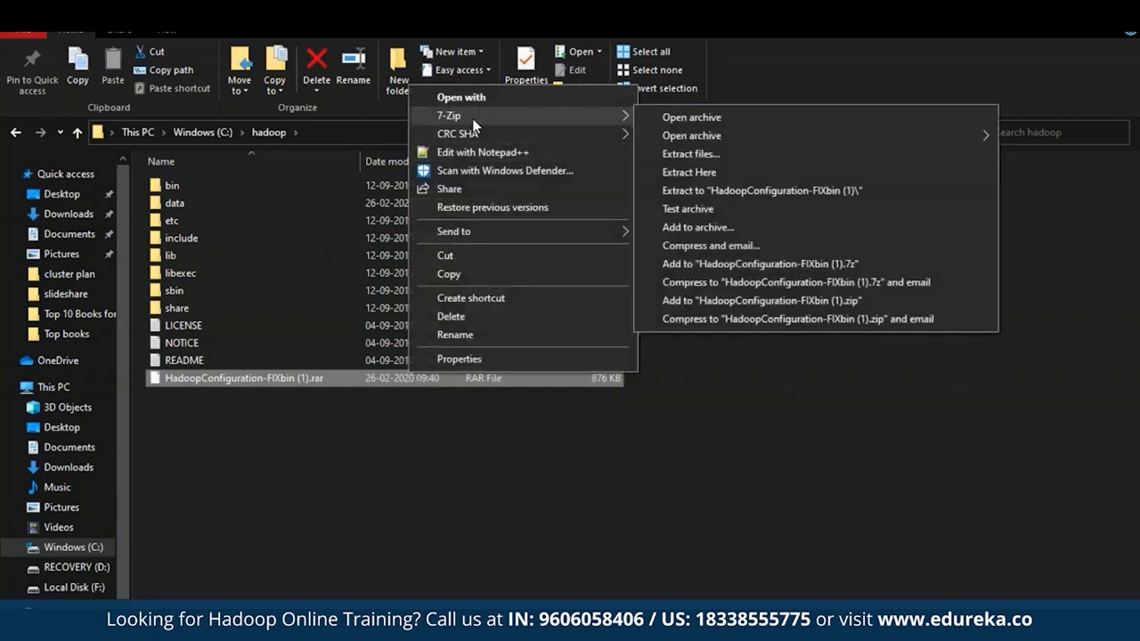
click(706, 153)
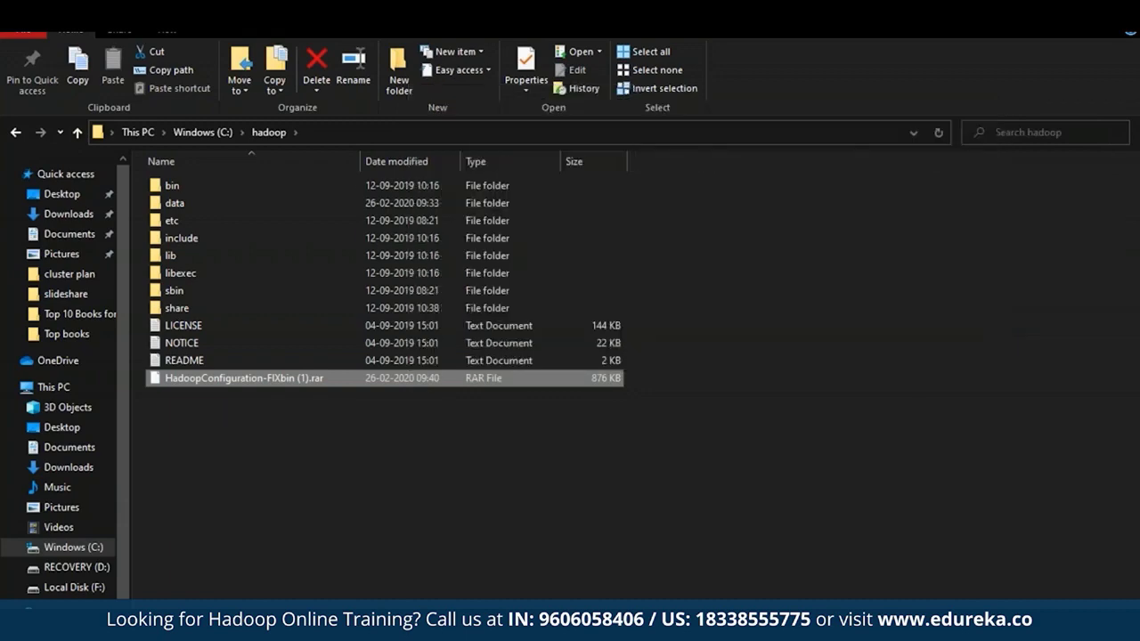
click(590, 433)
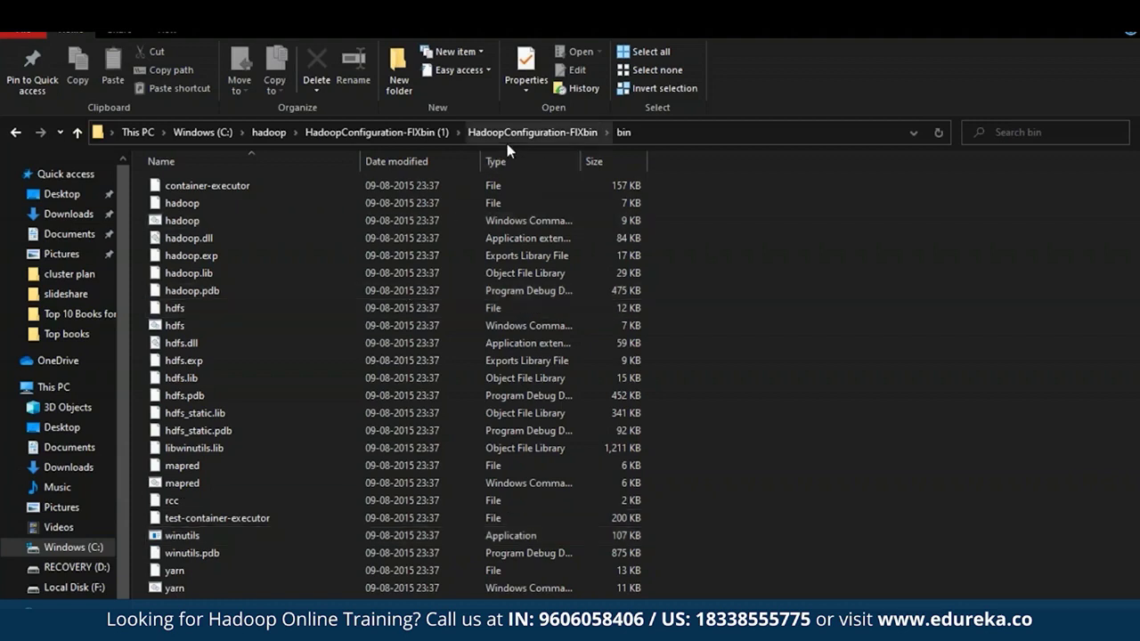
Replace the original bin folder in C:\hadoop with the bin folder from the extracted HadoopConfiguration-FIXbin, permanently deleting the original.
click(532, 132)
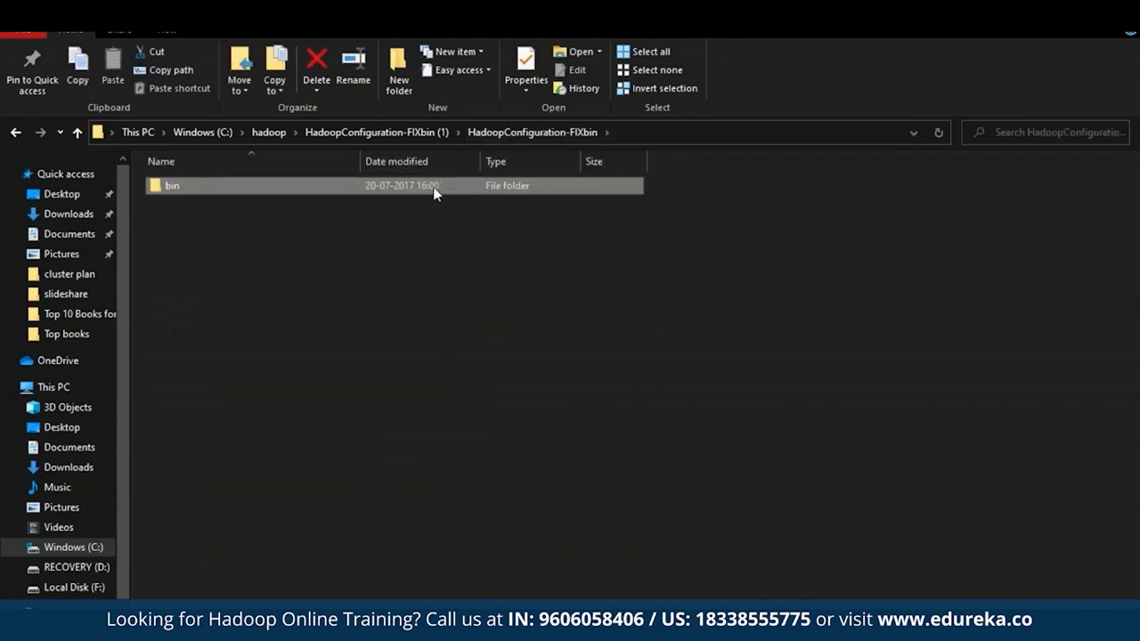
key(ctrl+x)
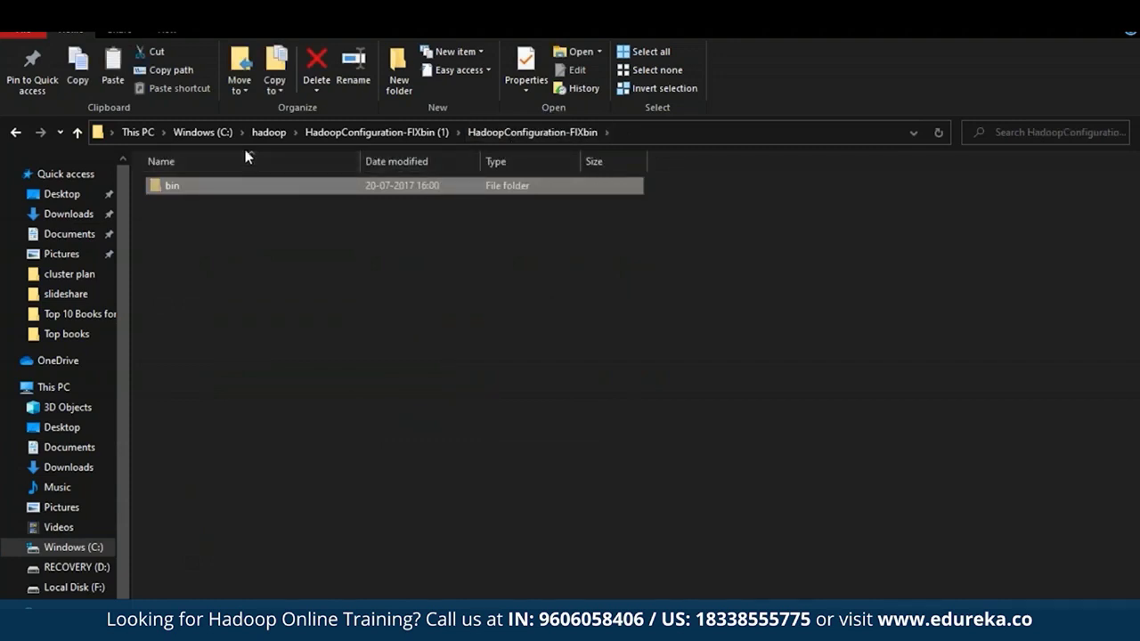
click(268, 132)
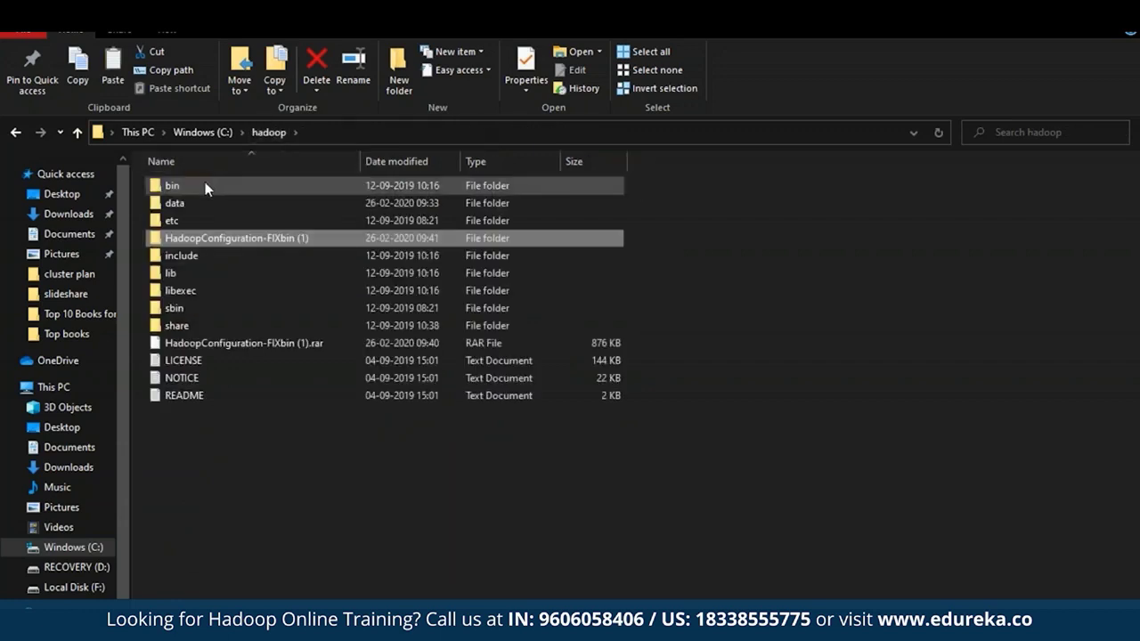
click(205, 186)
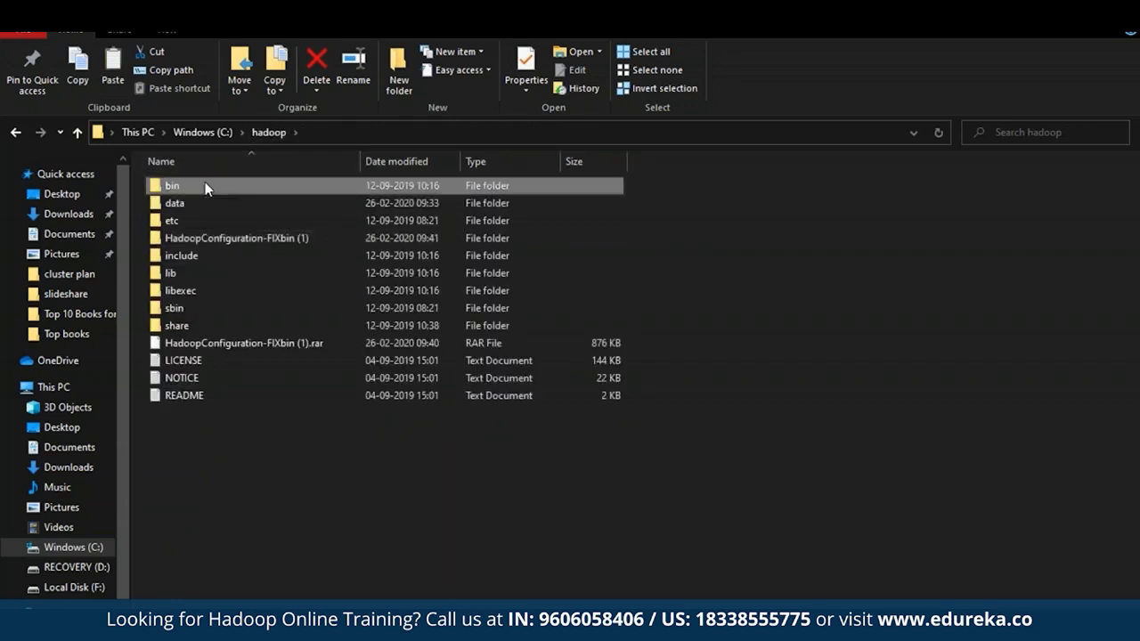
key(shift+Delete)
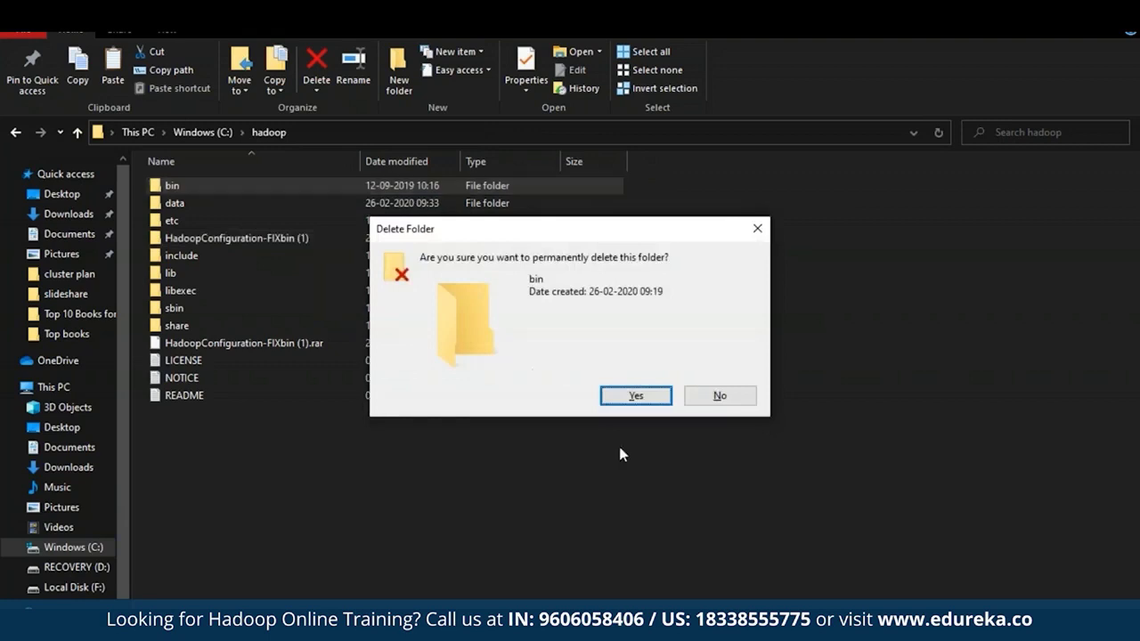
click(640, 397)
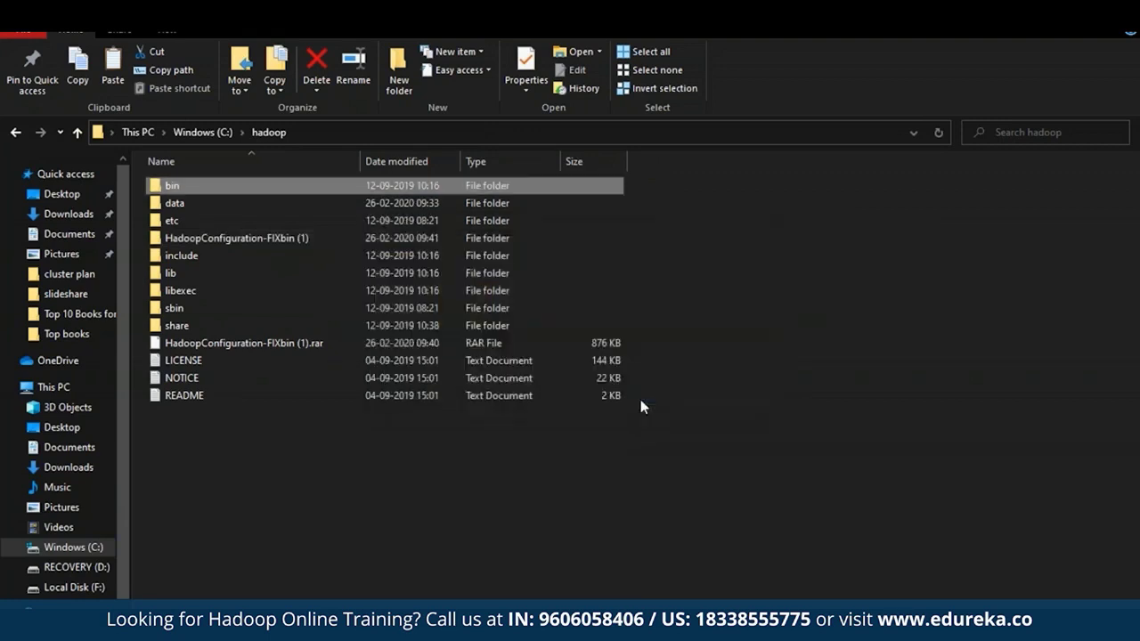
Permanently delete the HadoopConfiguration-FIXbin (1) archive and its extracted folder from C:\hadoop, and check the contents of the new bin folder.
click(319, 343)
key(shift+Delete)
key(Return)
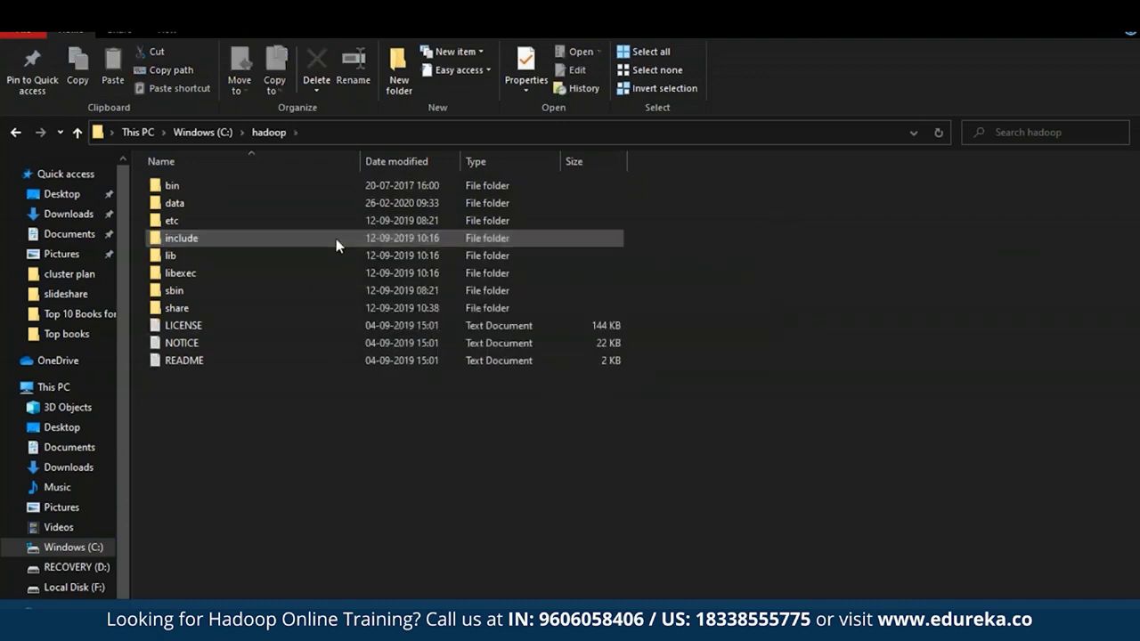
double_click(317, 184)
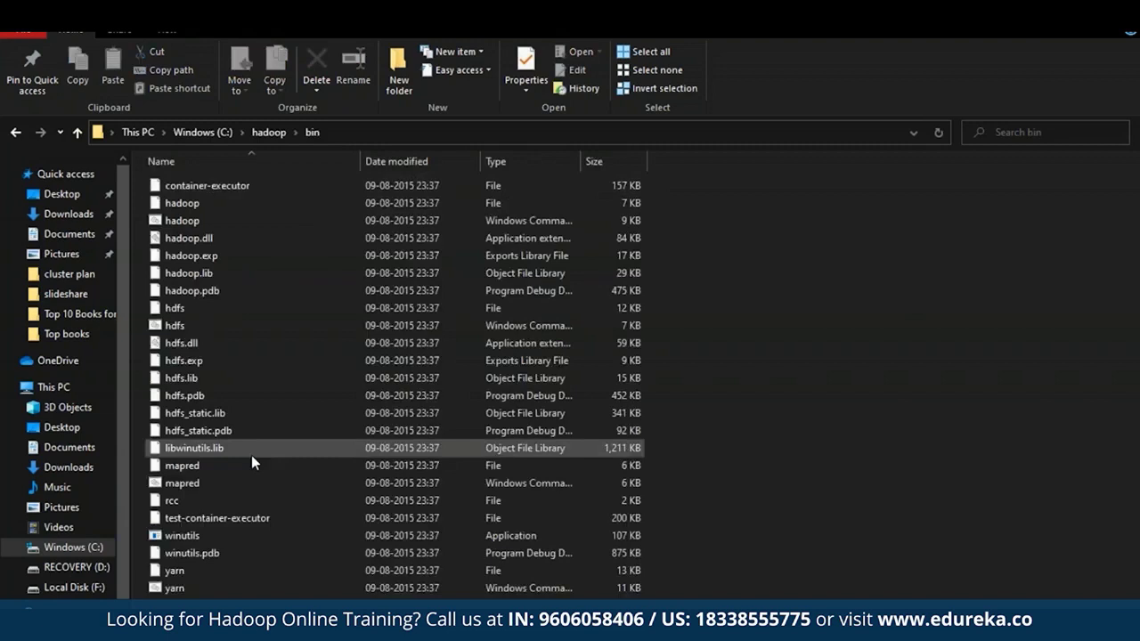
click(270, 132)
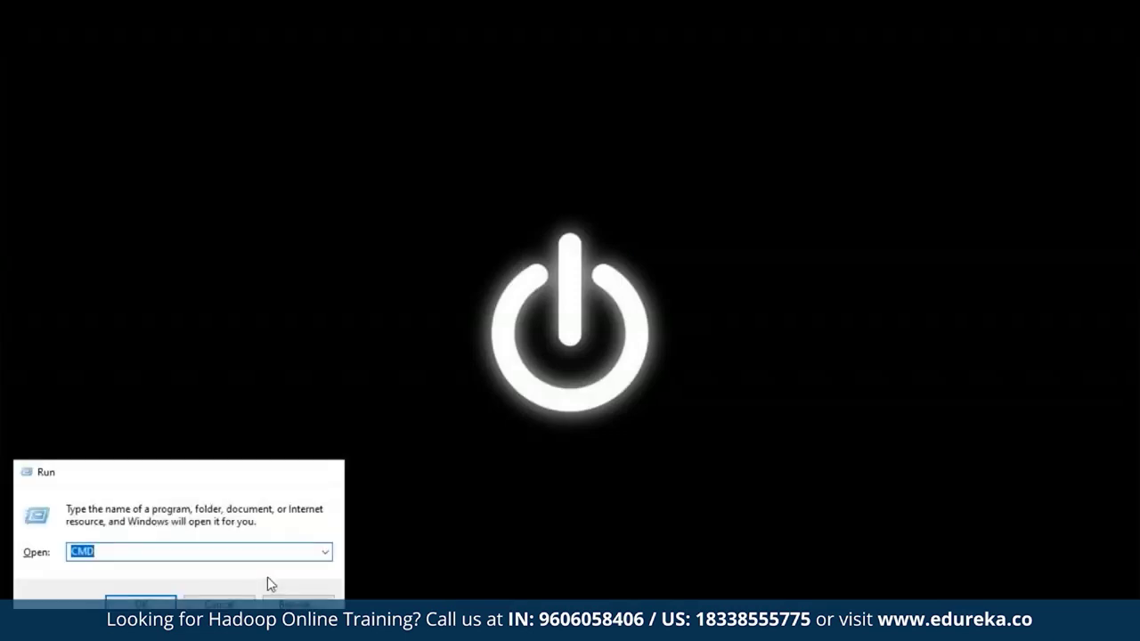
Open a Command Prompt and format the NameNode by running hdfs namenode -format.
text(hd)
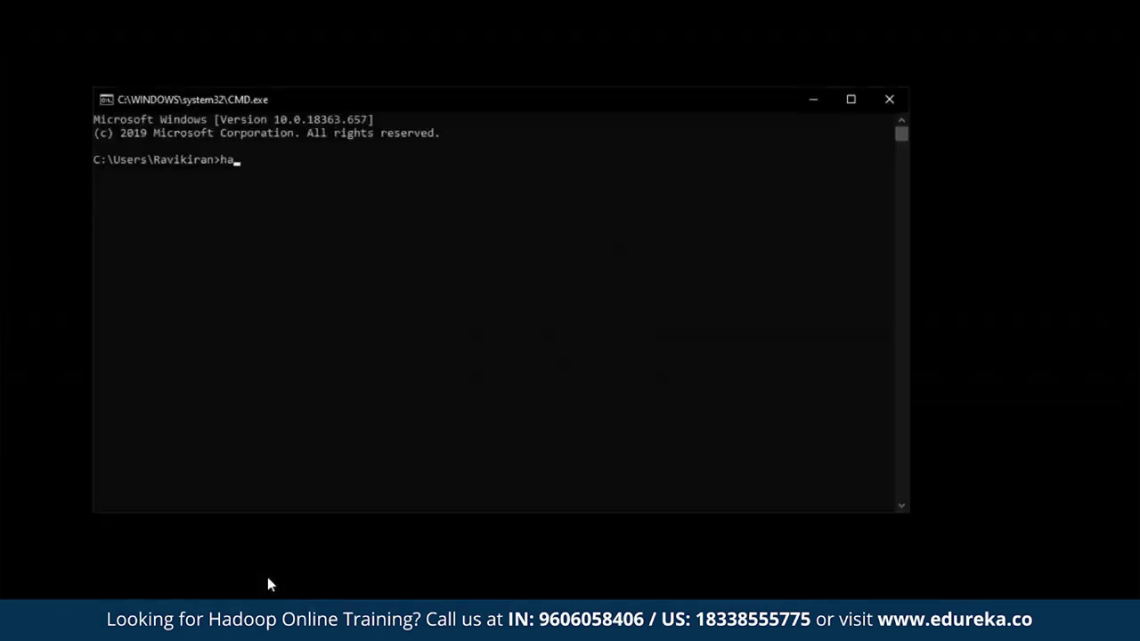
text(fs namenode -format)
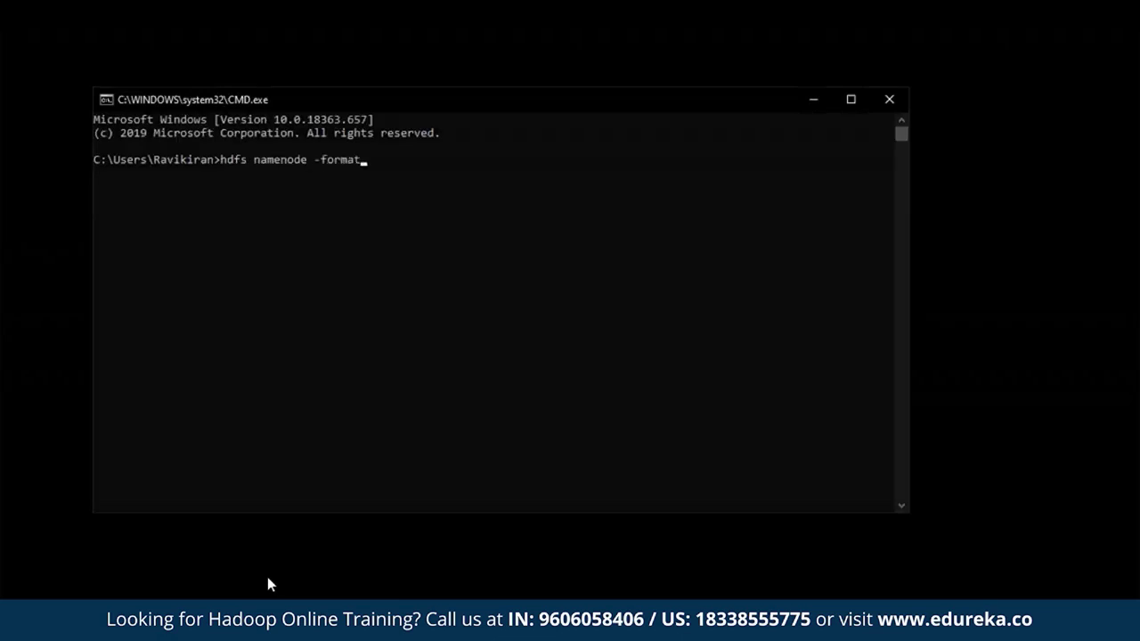
key(Return)
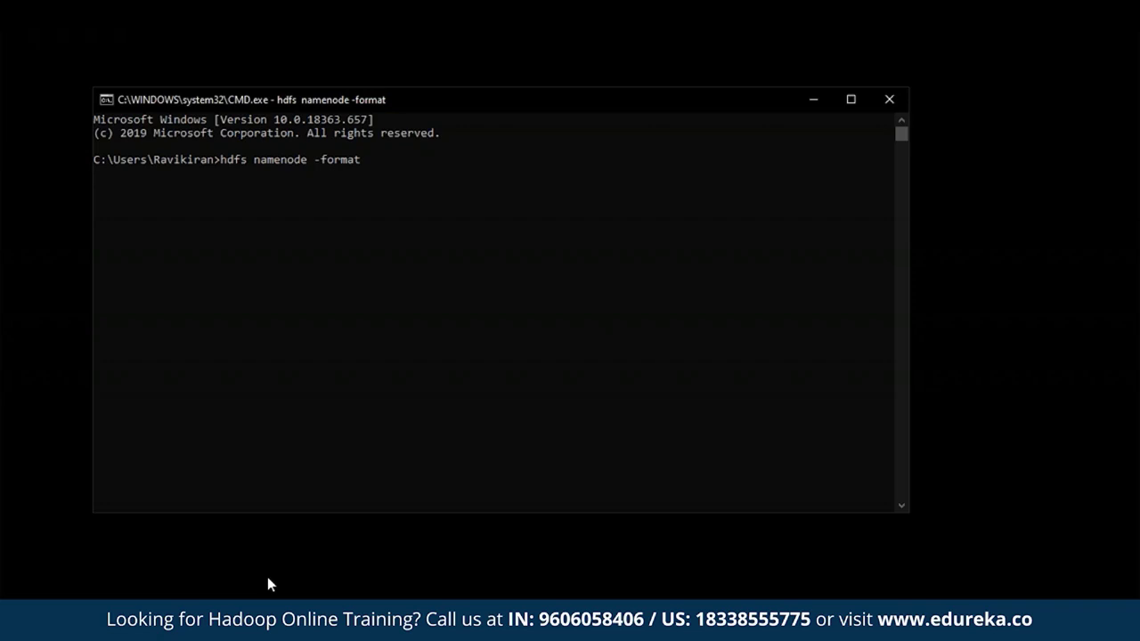
drag(305, 199, 180, 203)
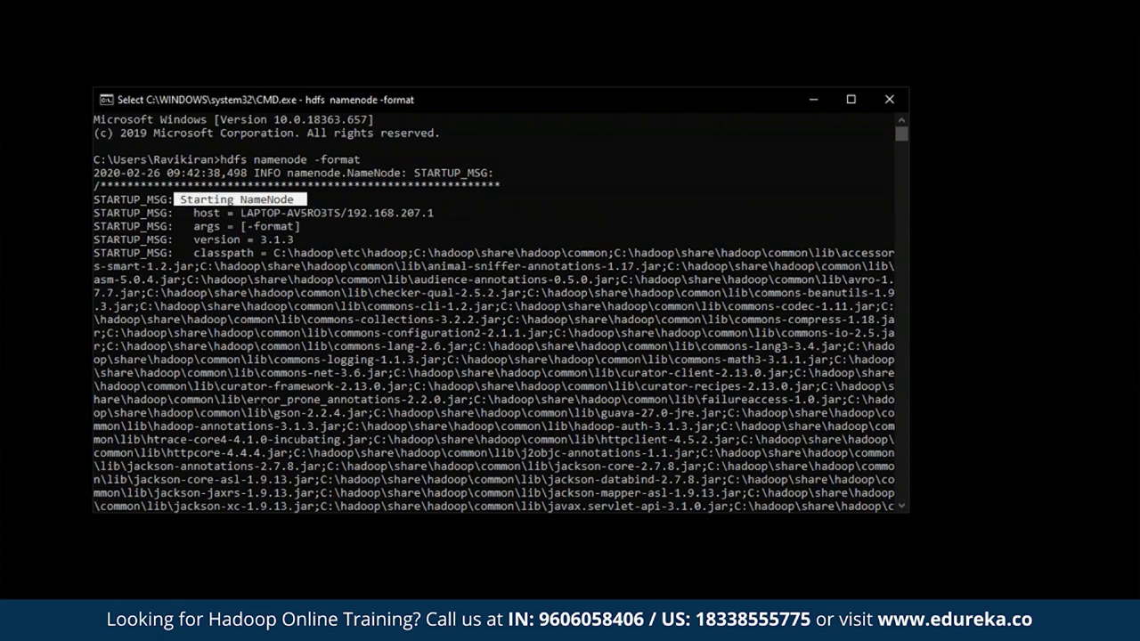
Open a second Command Prompt and change its working directory to C:\hadoop with cd \hadoop.
key(super+r)
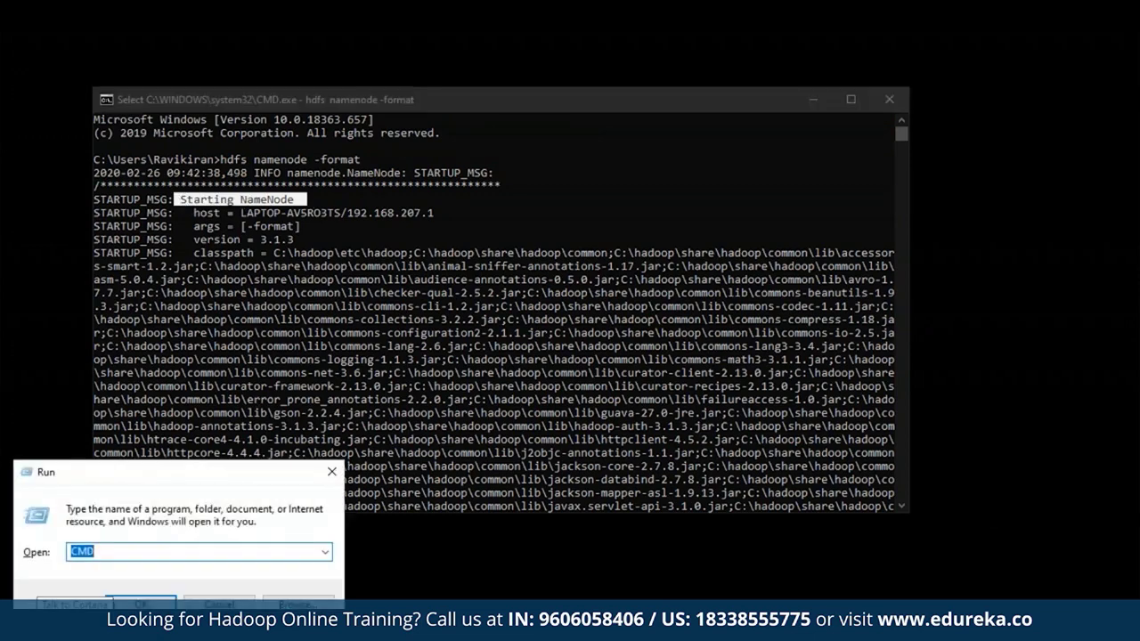
key(Return)
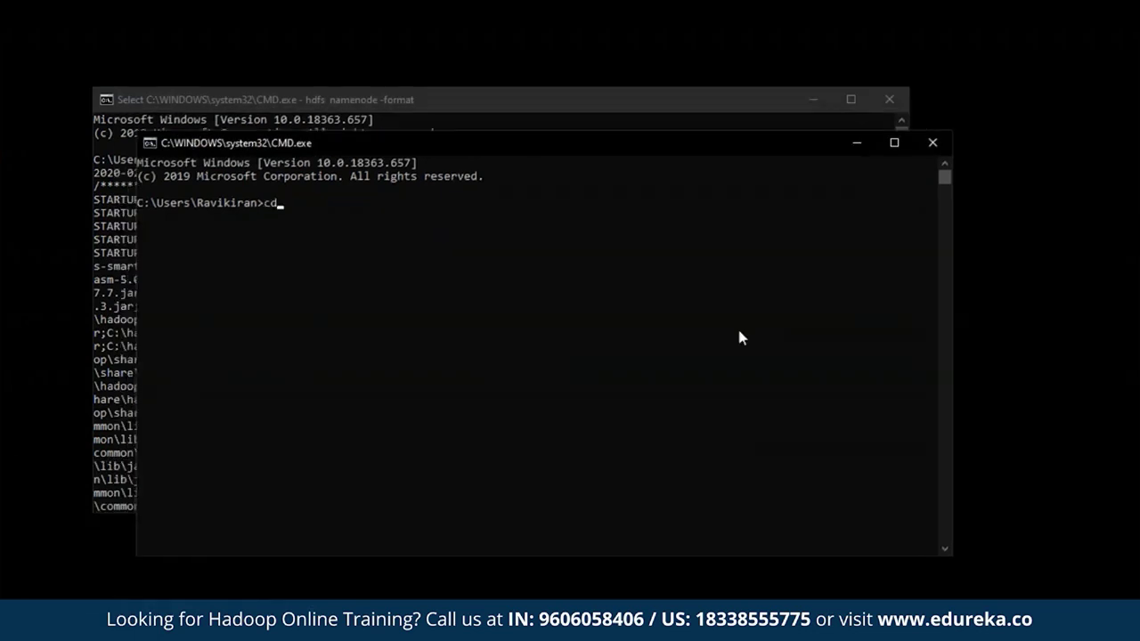
text(hadoop)
key(Return)
text(cd)
key(Return)
text(cd \hadoop)
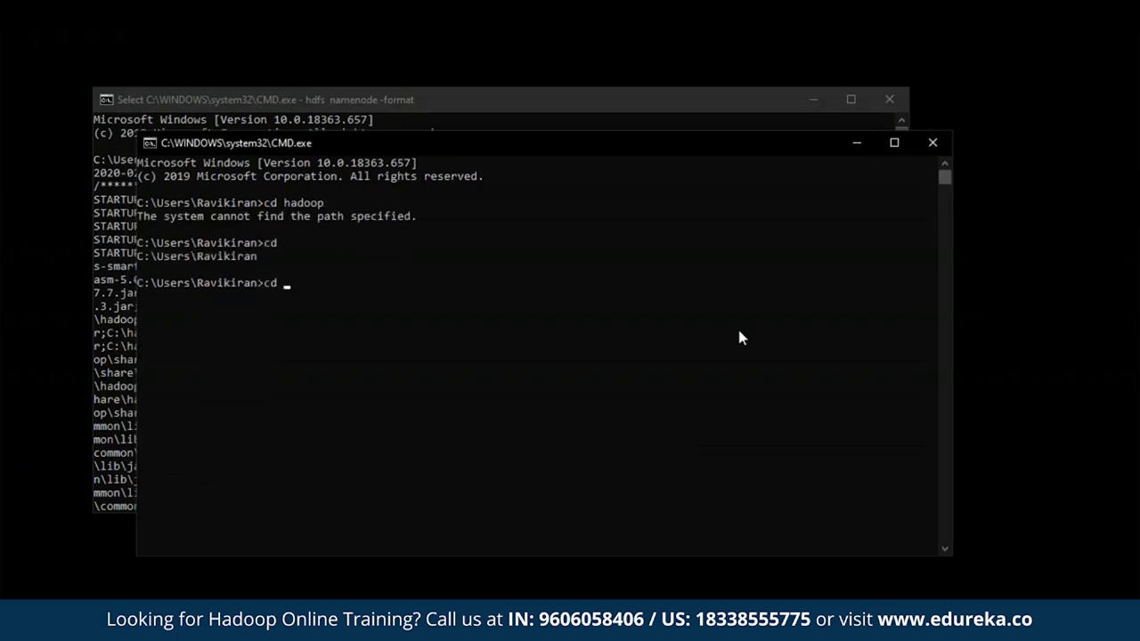
key(Return)
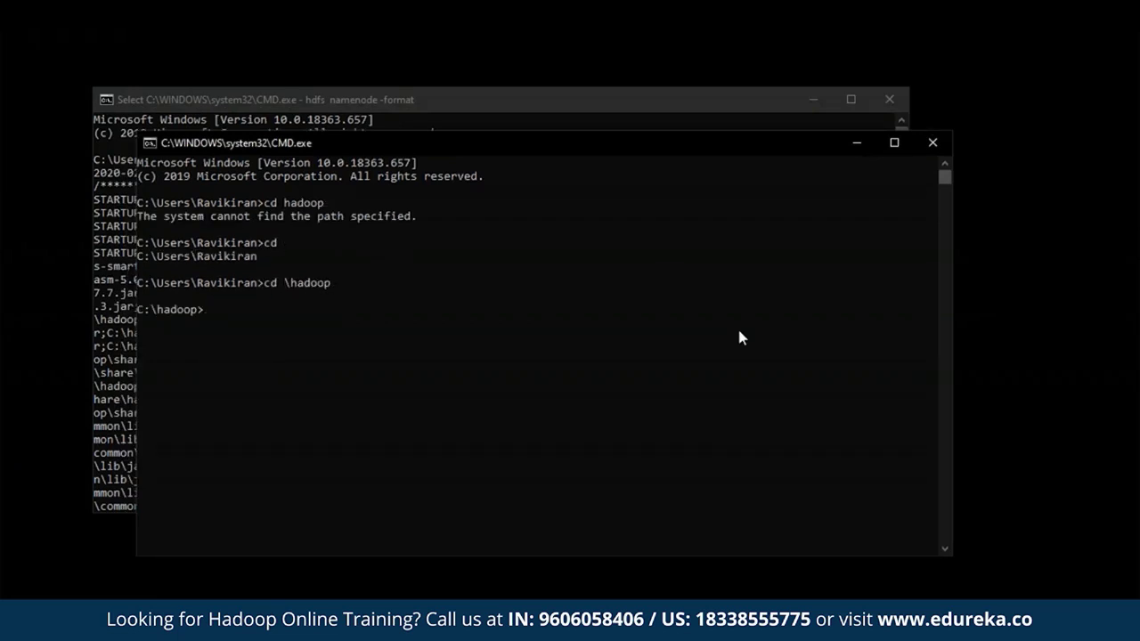
Change the working directory to the sbin folder inside C:\hadoop with cd sbin.
text(cd \sbin)
key(Return)
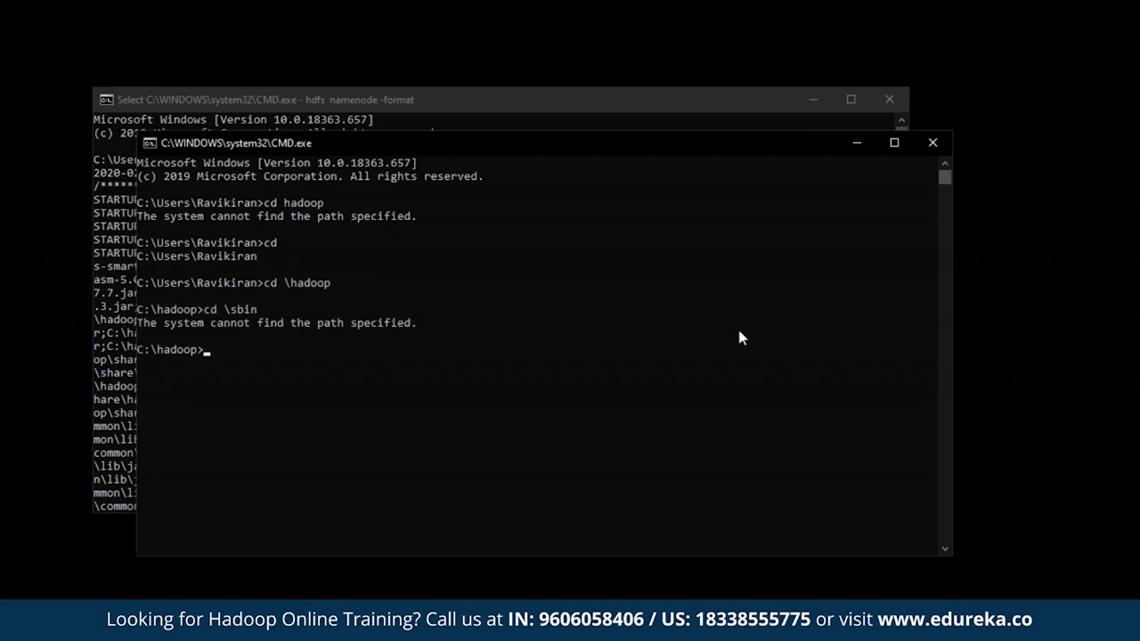
text(cd sbin)
key(Return)
Start all the Hadoop daemons by running start-all.cmd from C:\hadoop\sbin.
text(start)
click(459, 403)
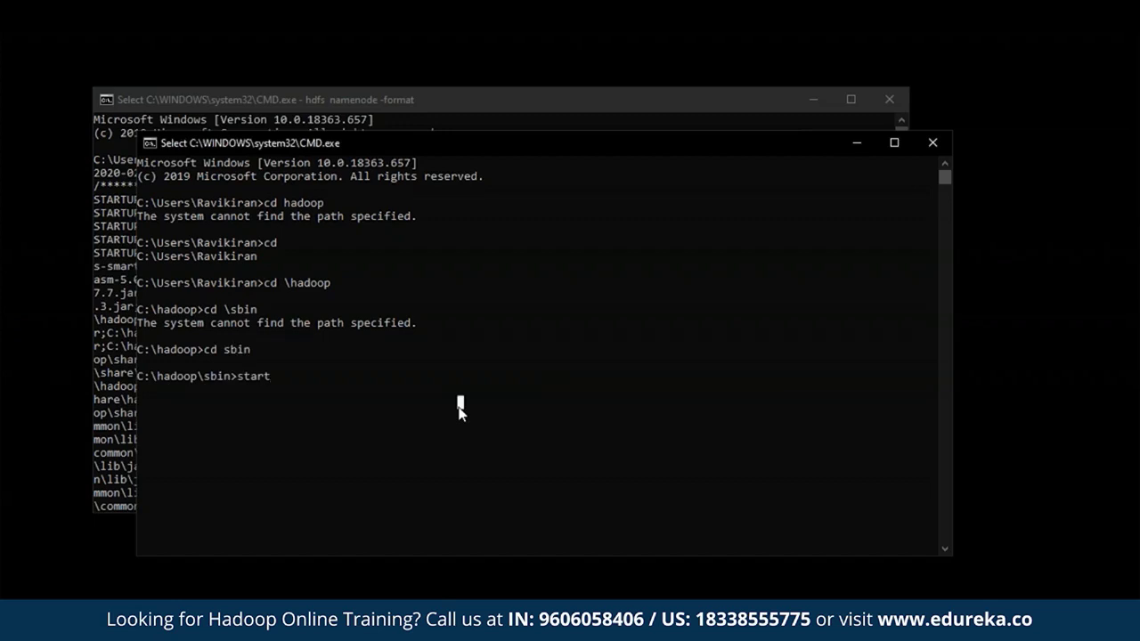
text(-all)
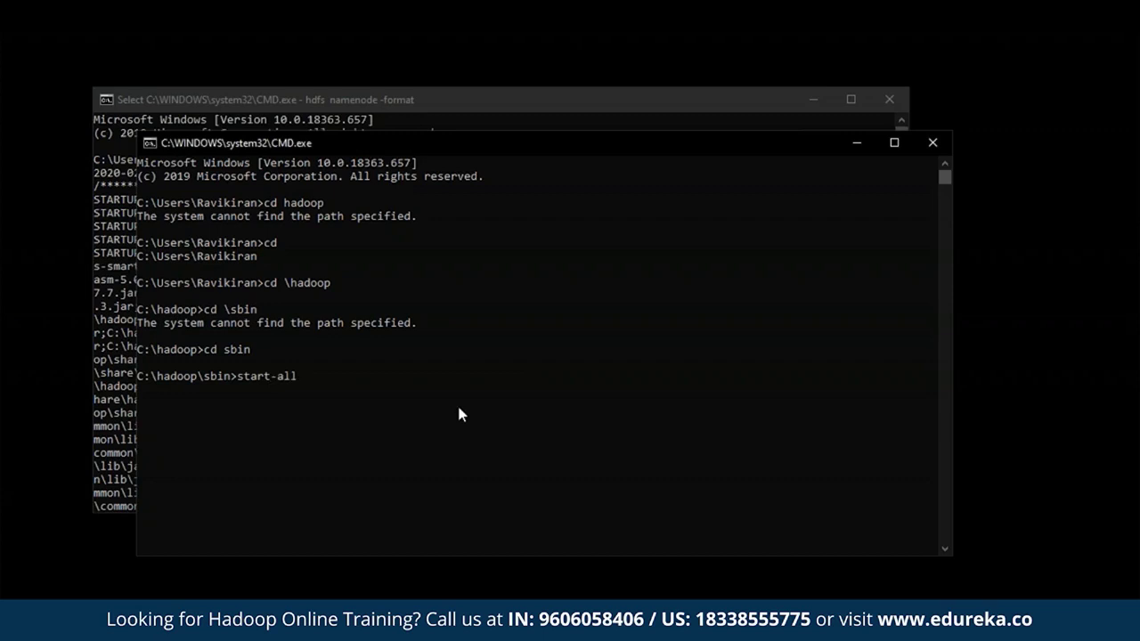
text(.cmd)
key(Return)
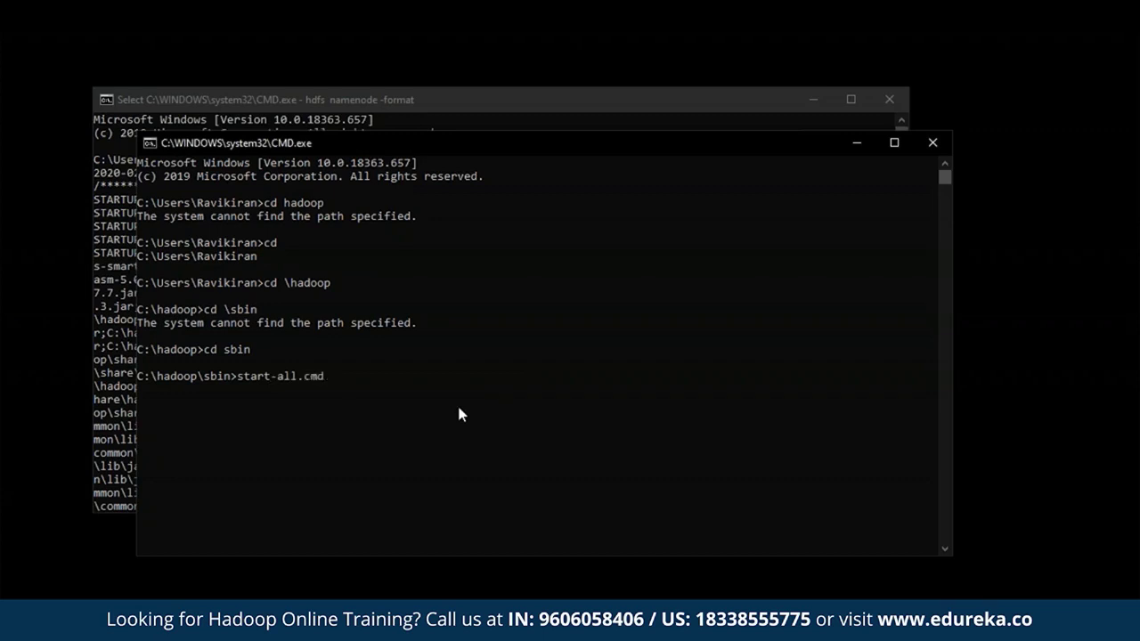